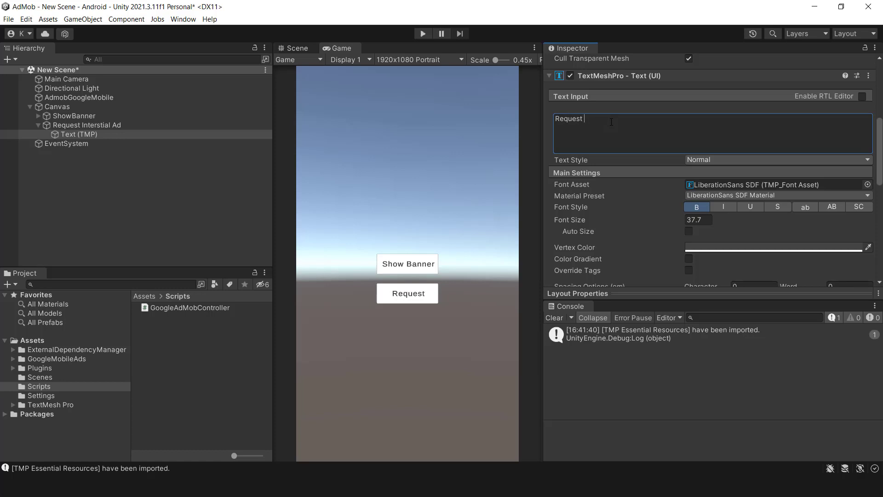
Finish the Request Interstial Ad label, then duplicate that button below and rename the copy Show
text(Interstial Ad)
click(46, 125)
key(ctrl+d)
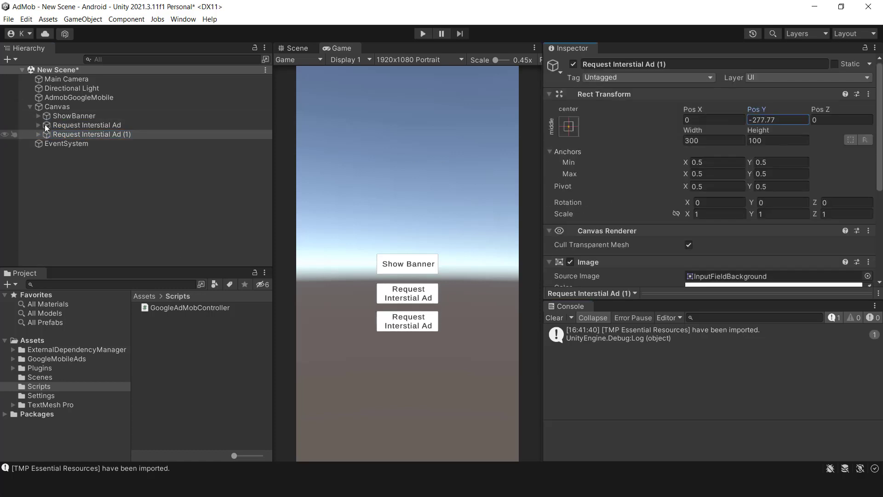
click(38, 134)
drag(132, 134, 2, 145)
key(ctrl+c)
key(BackSpace)
text(Show)
Change the copied button's label text to read Show Interstial Ad
click(79, 143)
scroll(642, 198, down, 3)
click(643, 198)
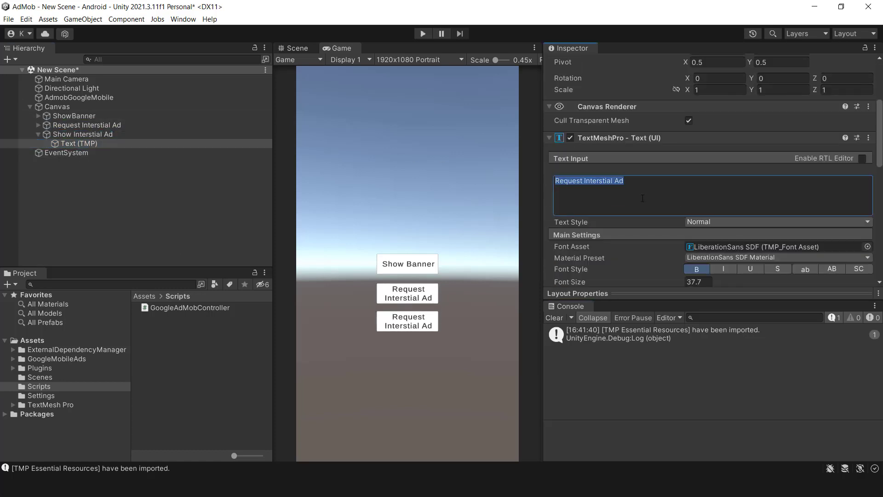
key(ctrl+v)
click(113, 134)
click(38, 135)
Duplicate it into a Request Rewarded Ad button at Pos Y -420.6 with matching label
key(ctrl+d)
drag(756, 110, 644, 113)
click(135, 144)
text(Request R)
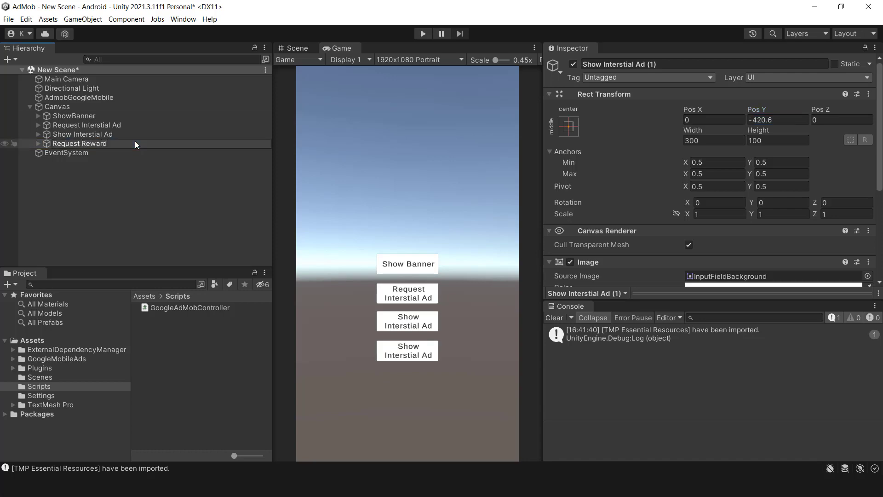
text(ewarded Ad)
drag(128, 144, 41, 148)
click(38, 144)
click(77, 153)
Make one more copy of the Request Rewarded Ad button and position it below the others
click(646, 170)
text(Request Rewarded Ad)
key(ctrl+d)
drag(756, 110, 539, 163)
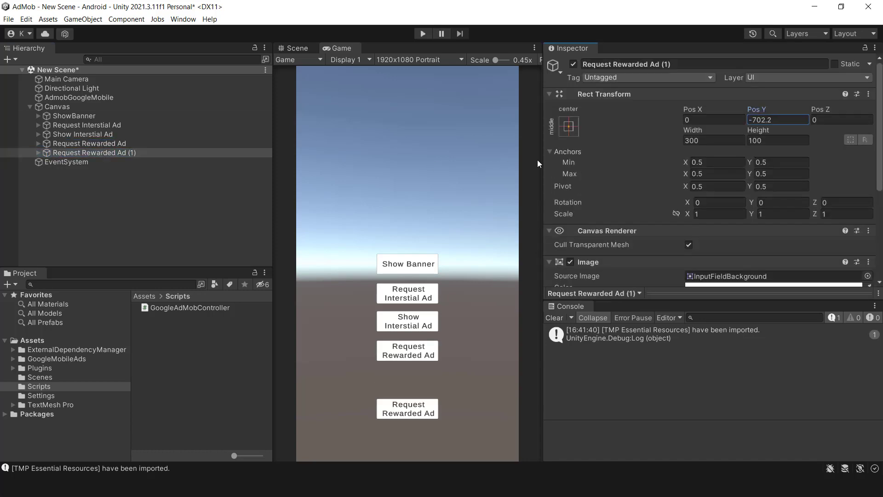
drag(538, 164, 566, 163)
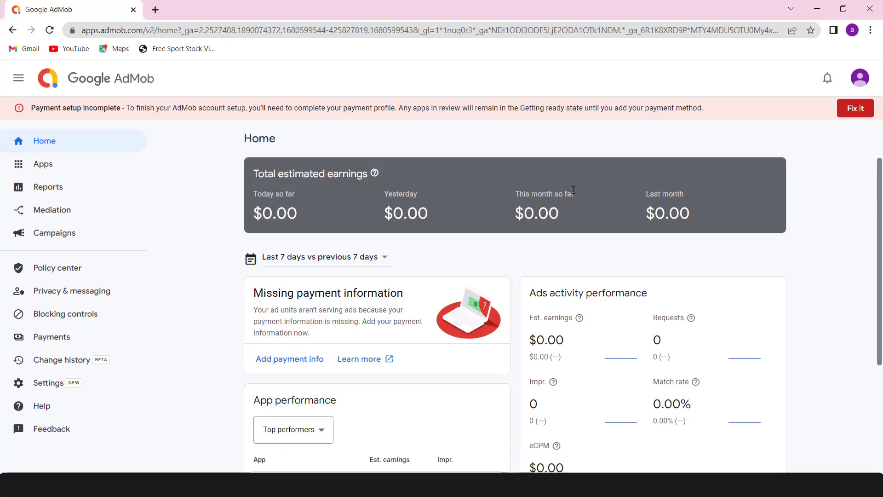
Look over the AdMob Settings test devices page and its Add test device form
click(48, 384)
click(426, 177)
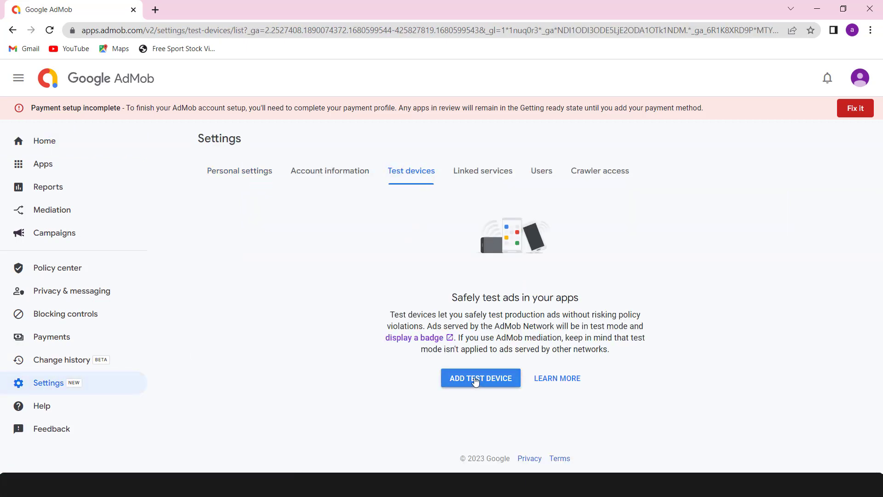
click(475, 381)
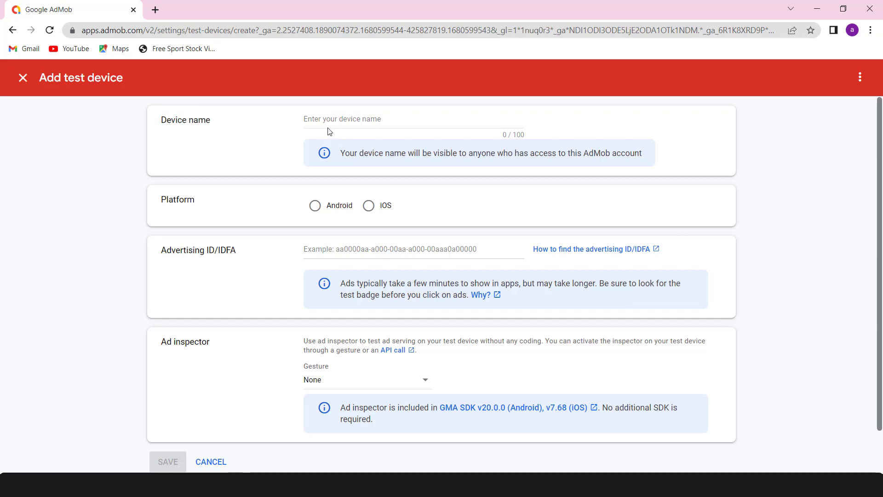
click(337, 134)
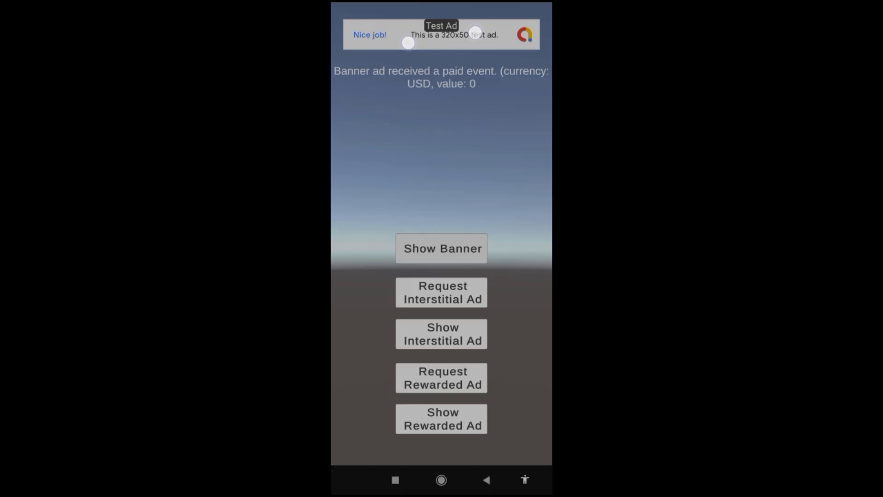
click(408, 43)
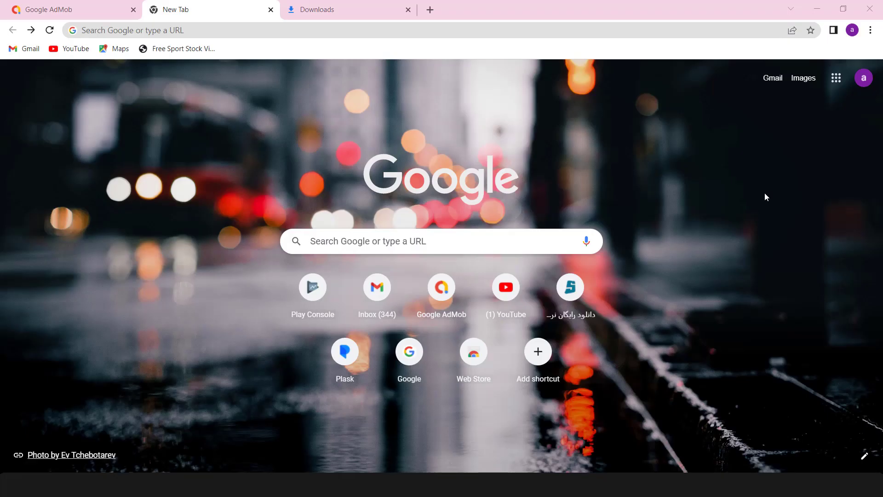
Search Google for 'unity admob sdk' and open the official Unity Get started guide
click(123, 30)
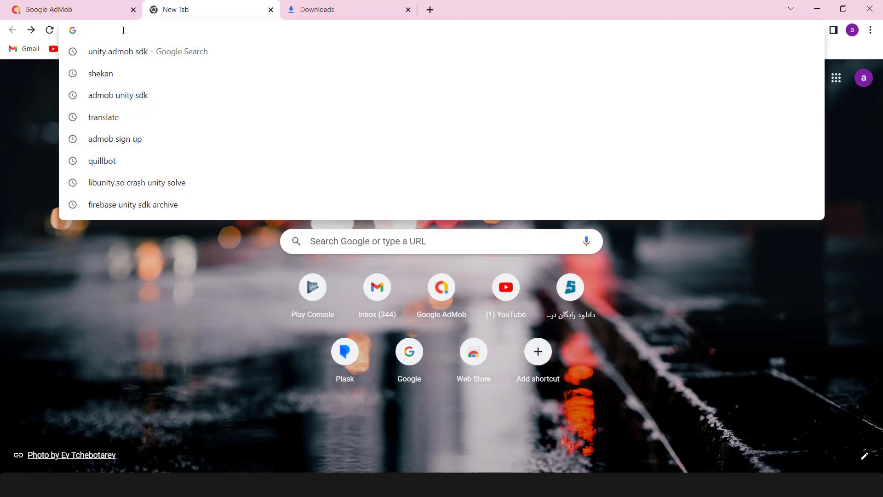
click(186, 52)
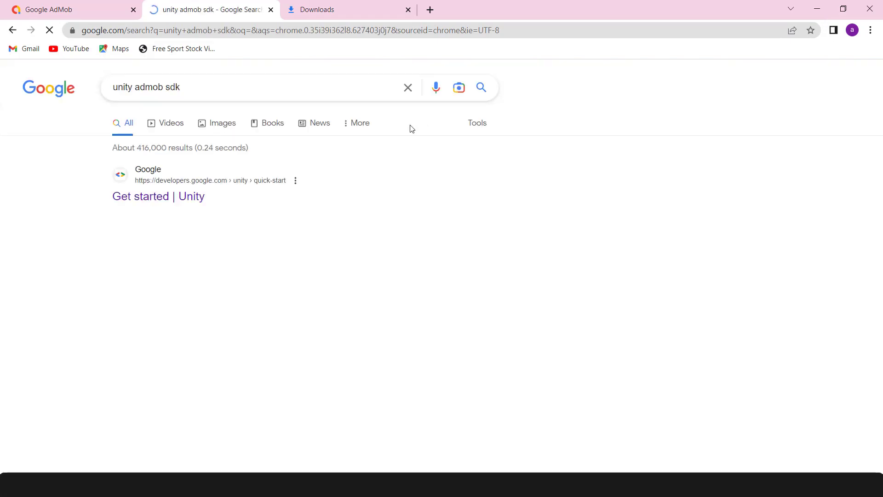
click(156, 196)
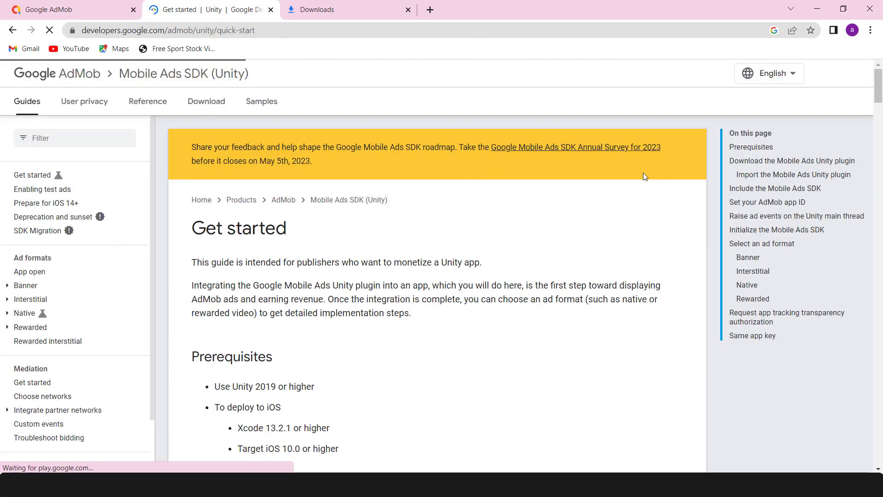
Read the Unity Get started guide and download GoogleMobileAds-v8.0.0.unitypackage from the GitHub release
drag(880, 90, 880, 237)
scroll(372, 186, down, 14)
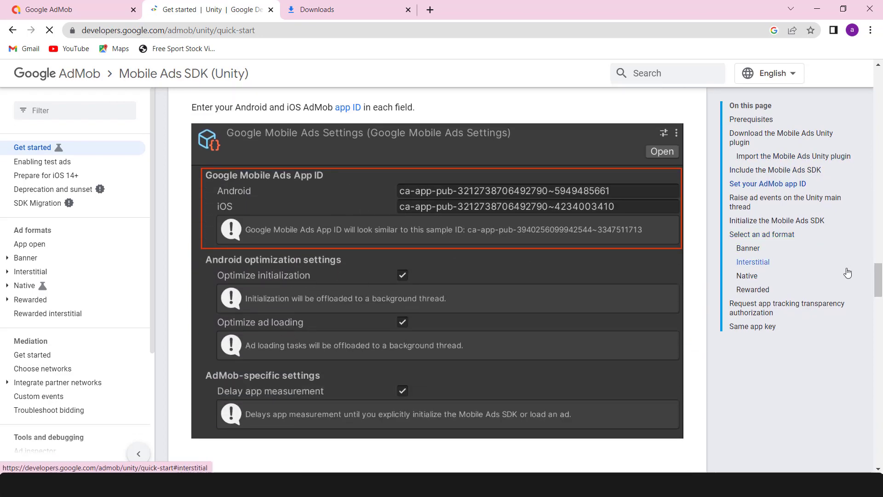
drag(879, 276, 878, 81)
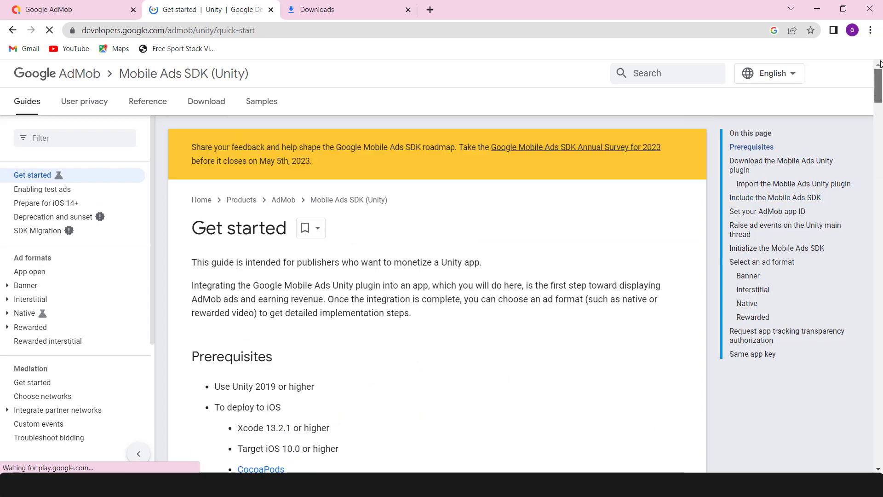
click(203, 103)
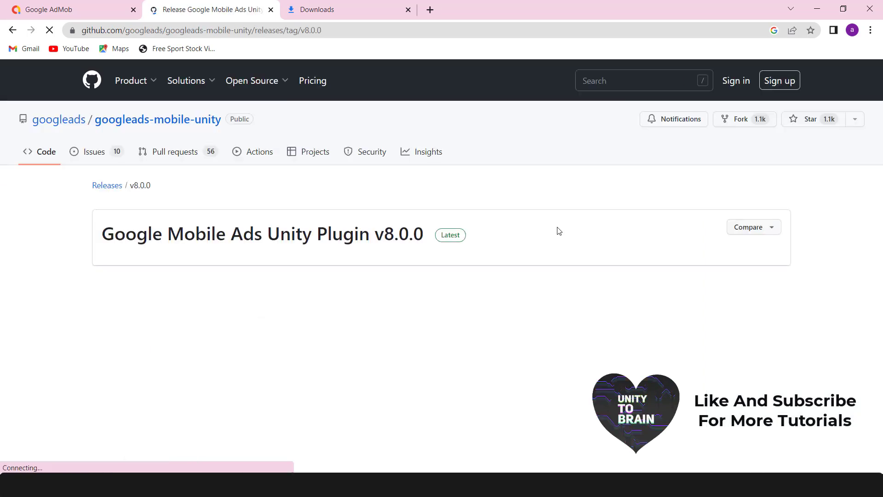
drag(879, 122, 869, 315)
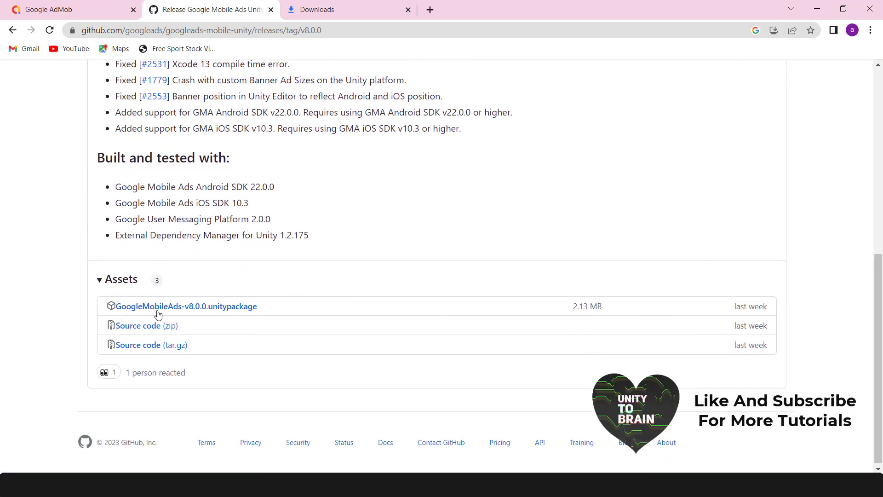
Show the downloaded GoogleMobileAds-v8.0.0.unitypackage in the Downloads folder
click(325, 7)
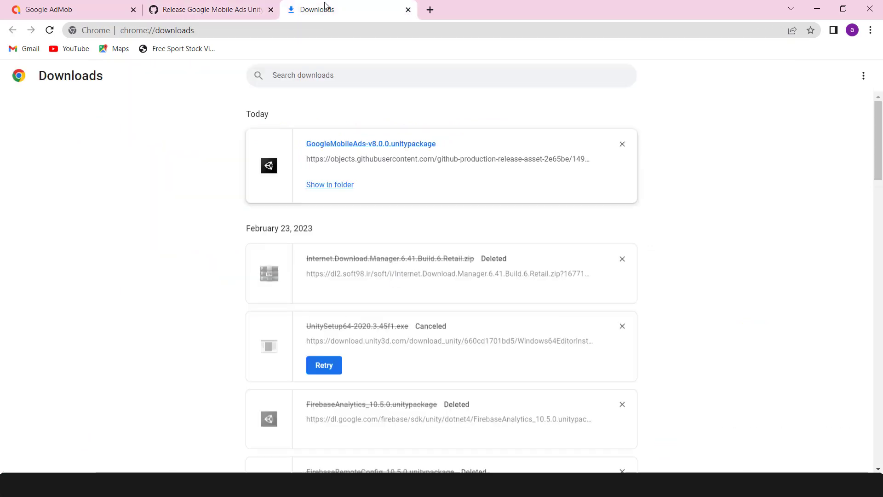
click(322, 185)
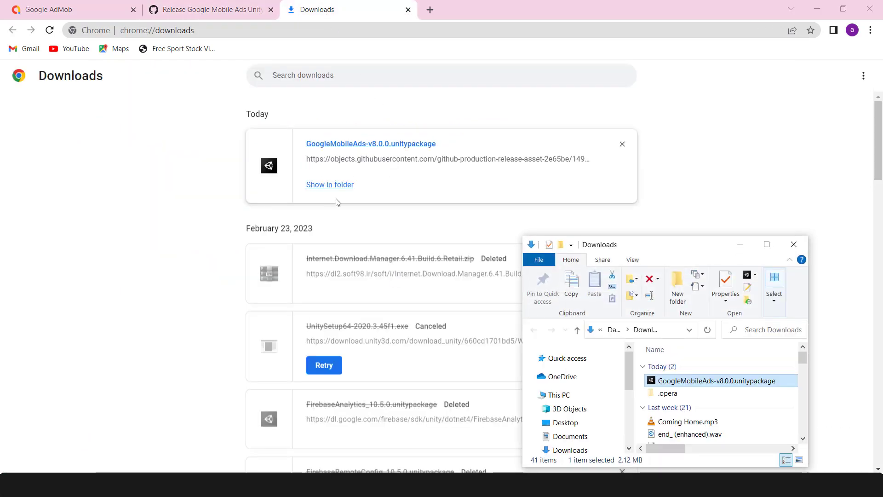
click(766, 244)
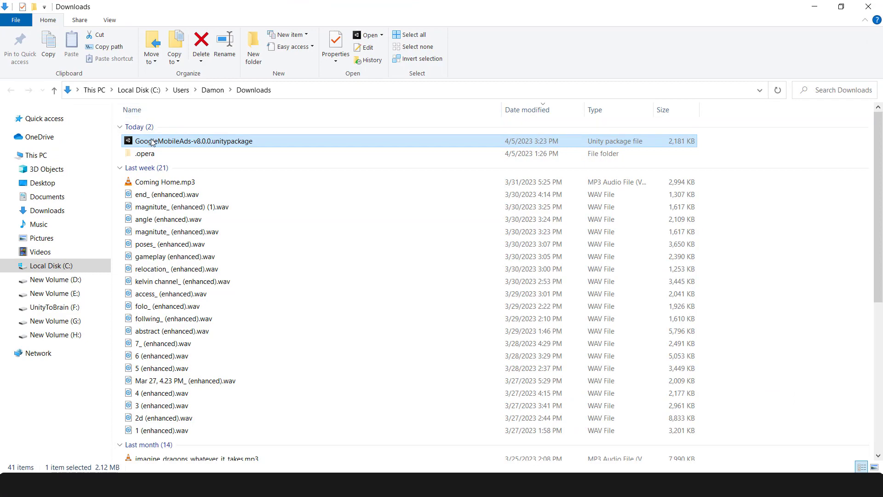
click(841, 6)
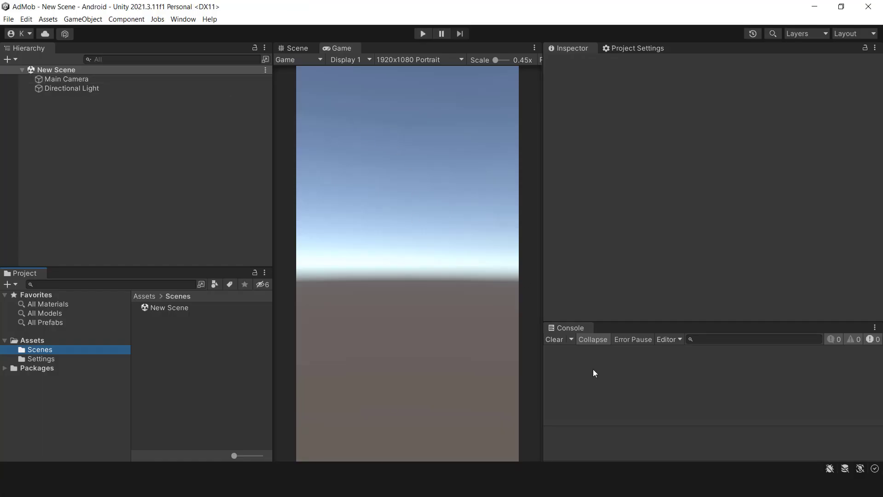
Drag GoogleMobileAds-v8.0.0.unitypackage from Downloads into Assets and import all of its files
click(570, 488)
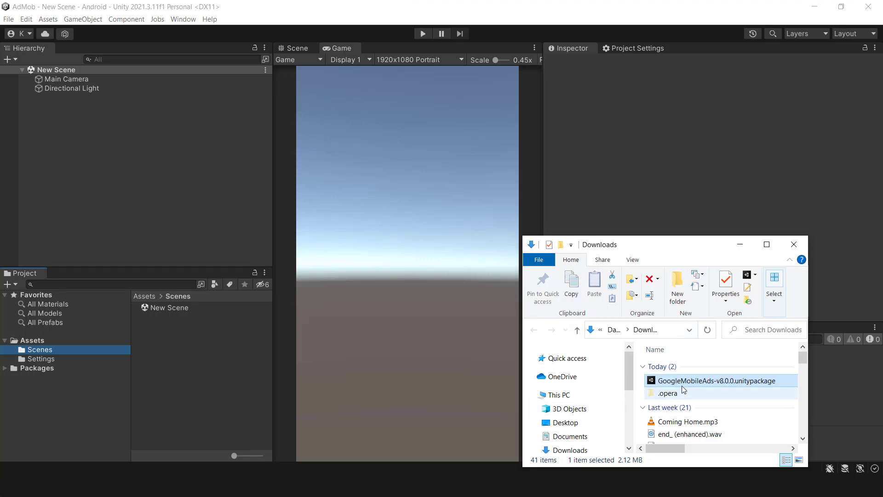
drag(682, 387, 39, 343)
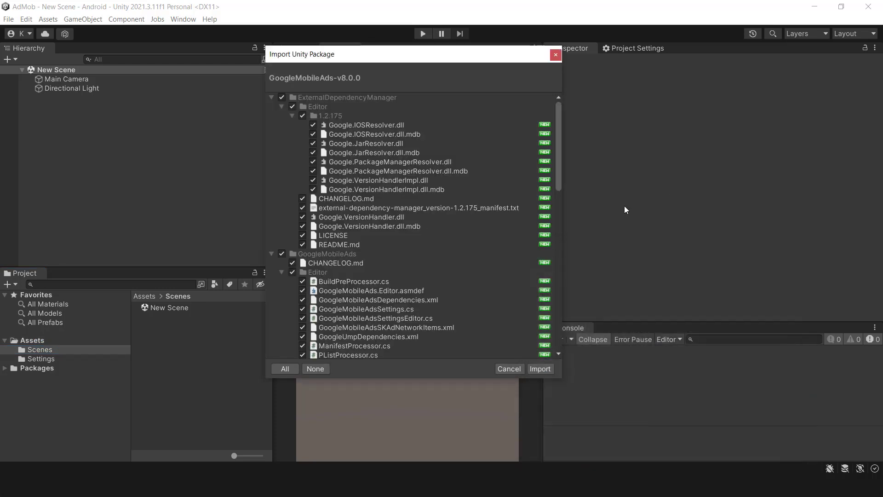
drag(402, 51, 410, 43)
drag(565, 123, 566, 301)
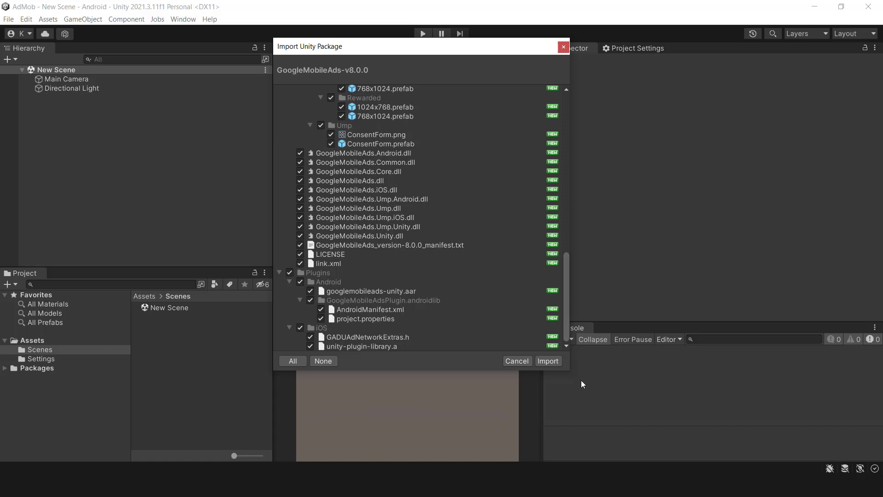
click(548, 361)
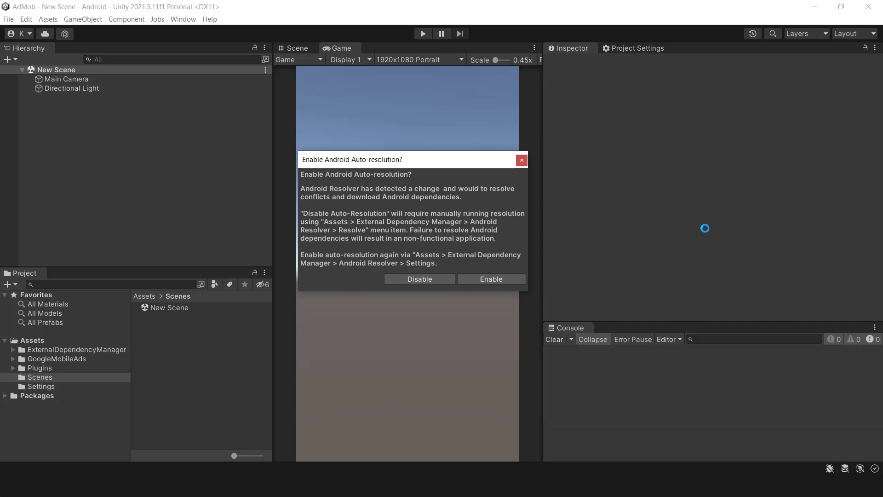
Enable Android Auto-resolution, then clear the Console and enlarge its panel
click(492, 279)
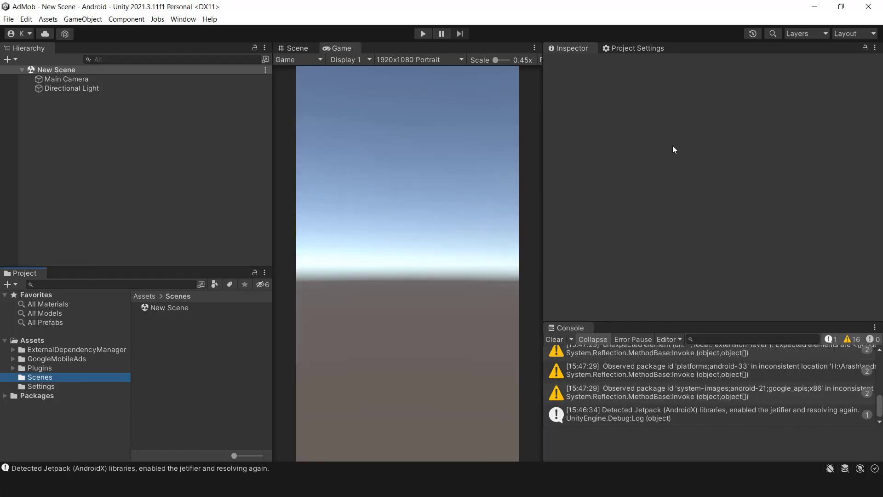
click(554, 340)
drag(618, 322, 618, 301)
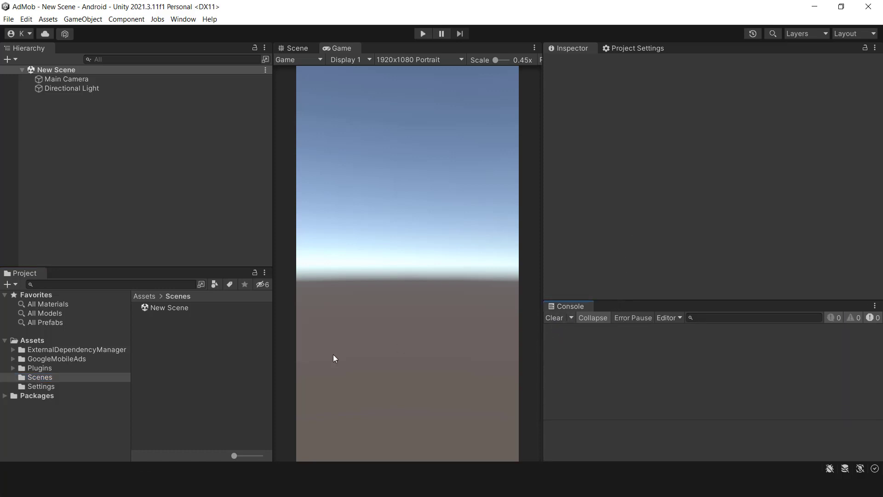
Browse ExternalDependencyManager/Editor/1.2.175 and GoogleMobileAds, ending in the Plugins/Android folder
click(51, 352)
double_click(165, 309)
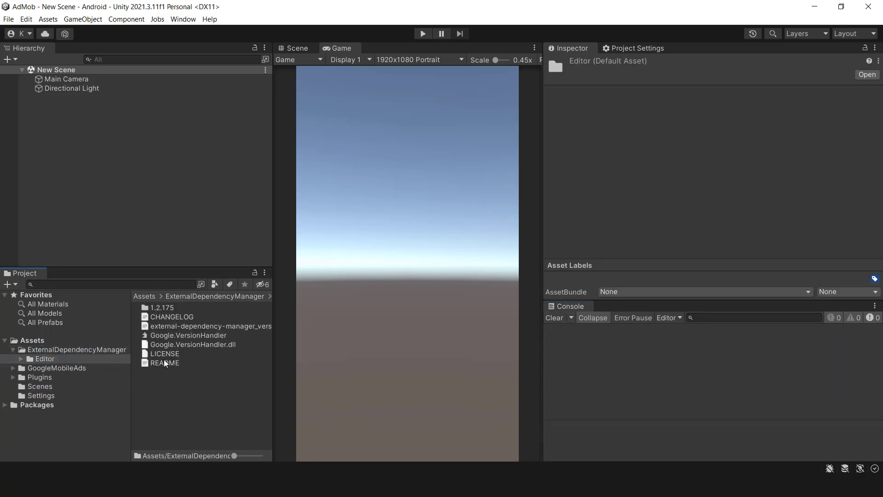
double_click(157, 307)
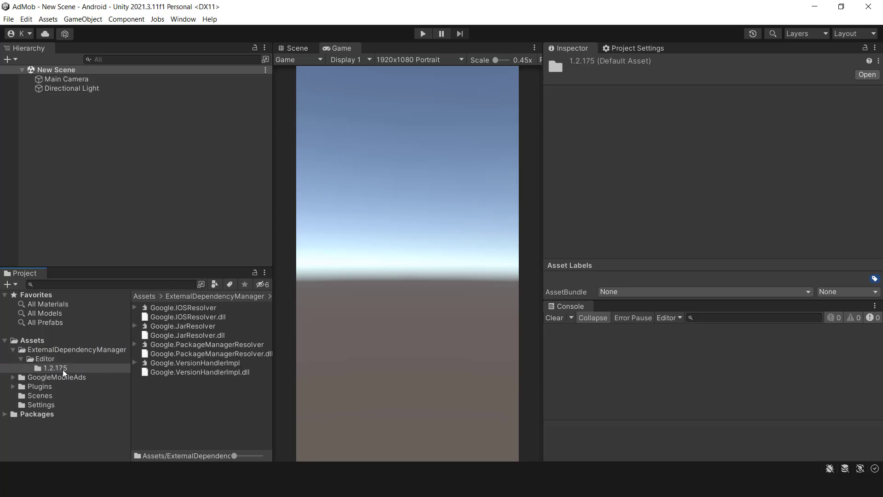
click(41, 376)
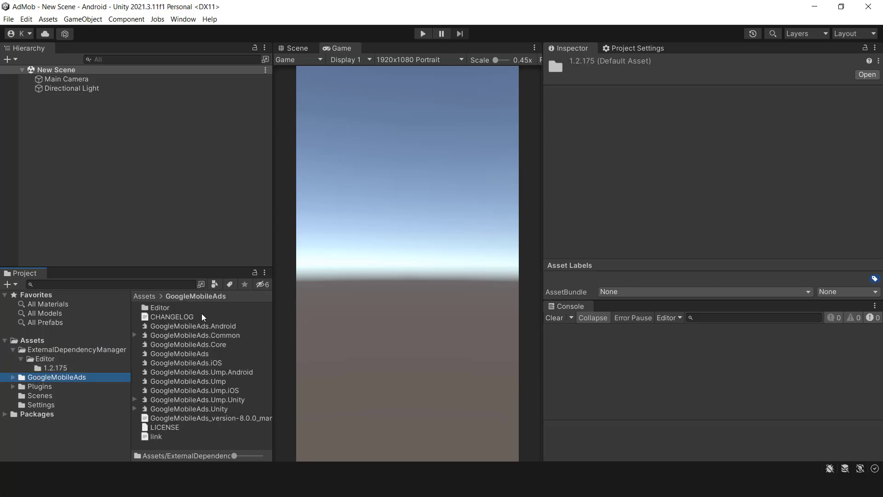
click(30, 386)
double_click(161, 307)
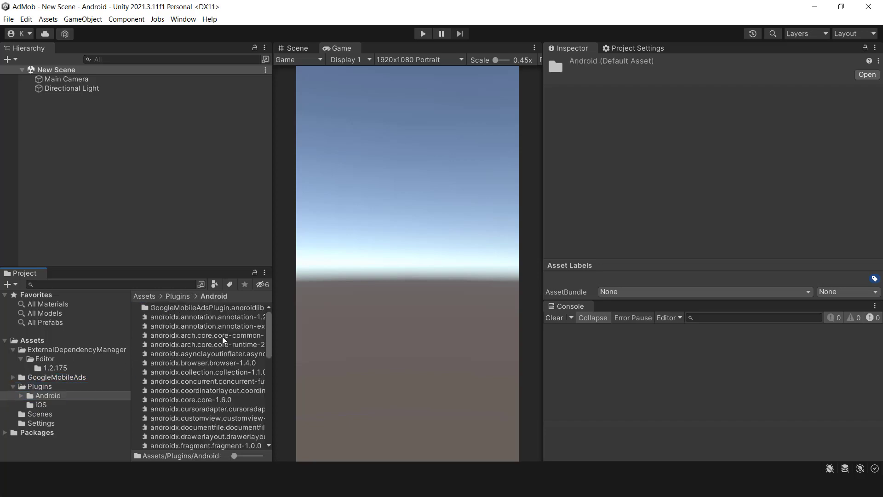
mouse_move(270, 329)
mouse_down()
mouse_move(261, 440)
mouse_move(269, 313)
mouse_up()
Open the Google Mobile Ads Settings from the Assets menu
click(26, 18)
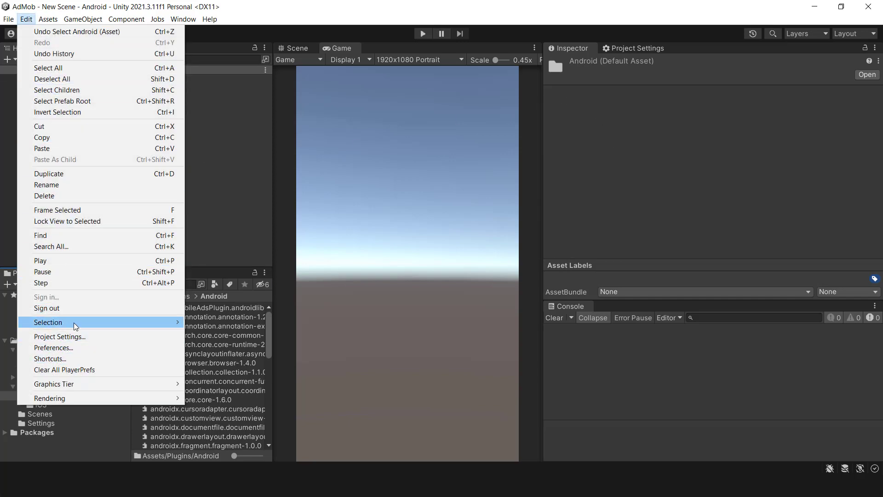
mouse_move(52, 15)
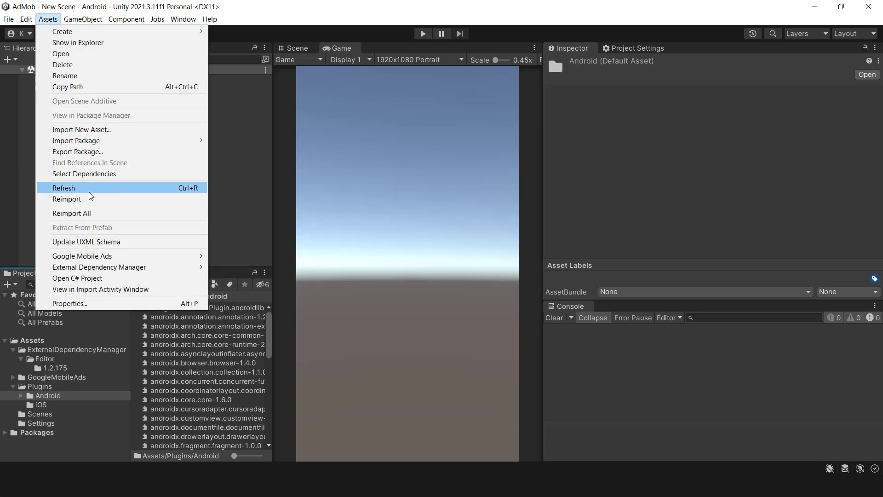
mouse_move(144, 259)
click(236, 258)
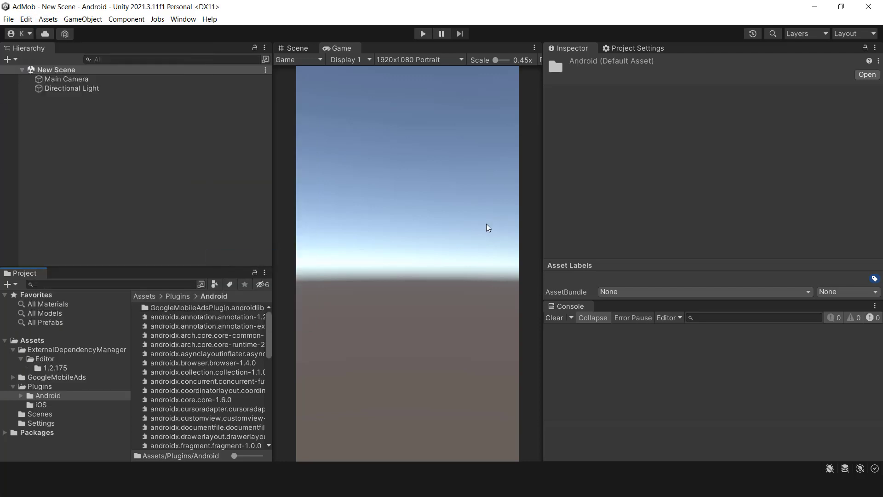
mouse_move(880, 110)
mouse_down()
mouse_move(880, 119)
mouse_move(880, 112)
mouse_up()
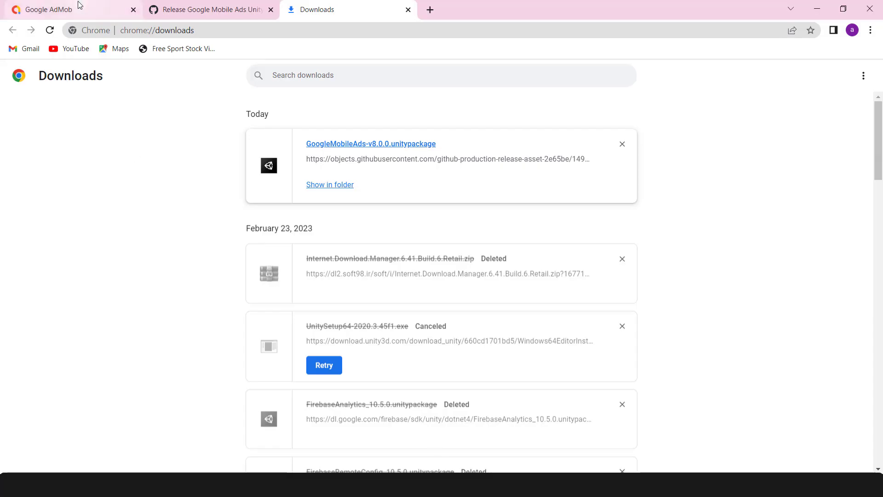
Copy the app's AdMob App ID from the AdMob apps list and return to Unity
click(79, 7)
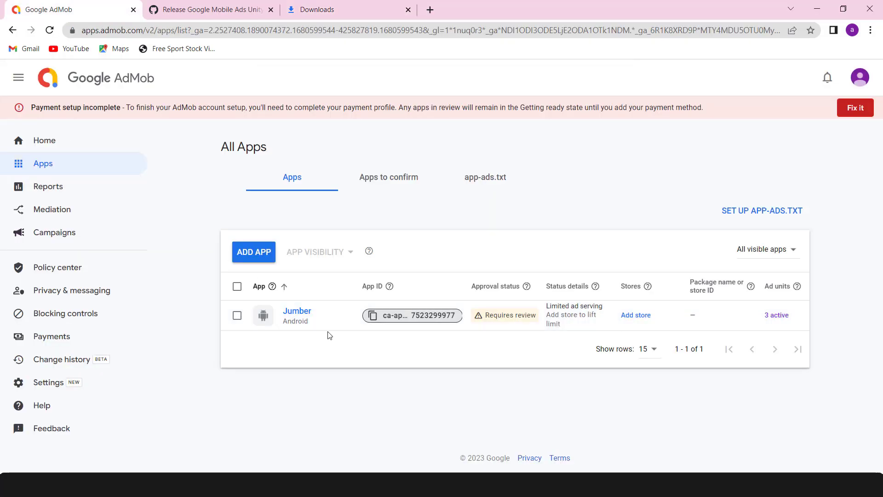
click(376, 319)
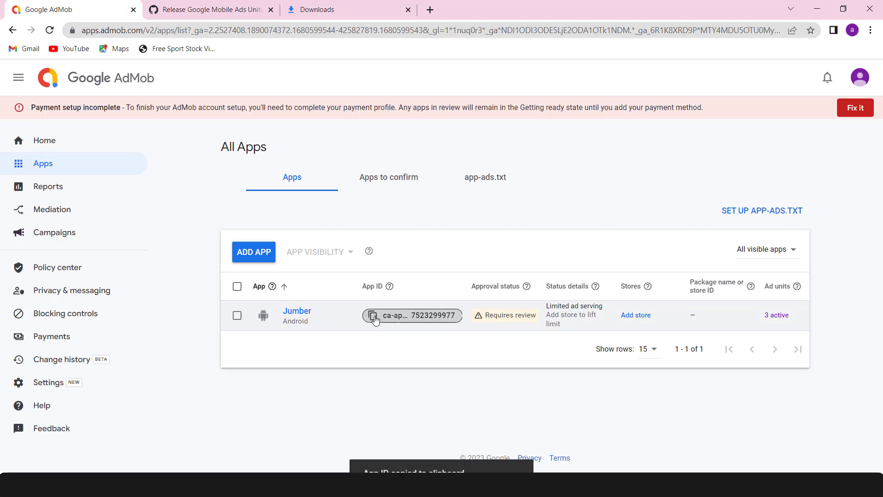
click(825, 7)
click(690, 103)
Paste the App ID into Android and tick Optimize initialization, Optimize ad loading, Delay app measurement
right_click(691, 104)
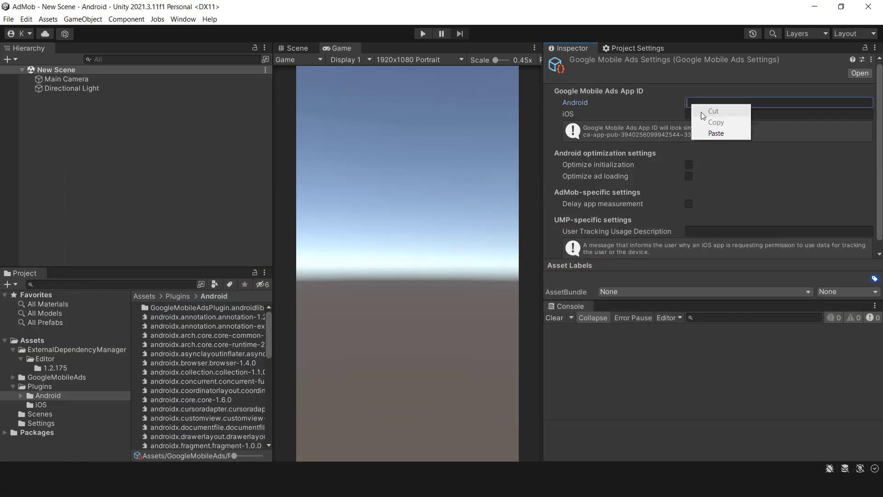
click(716, 133)
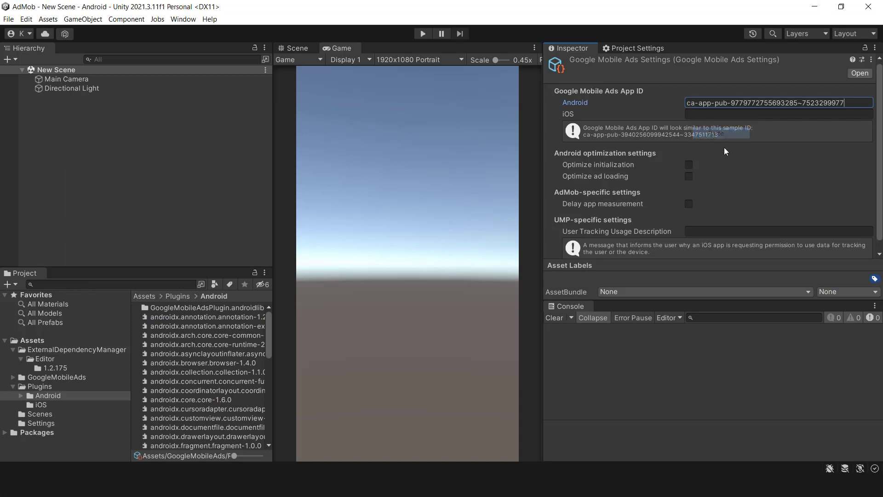
click(688, 165)
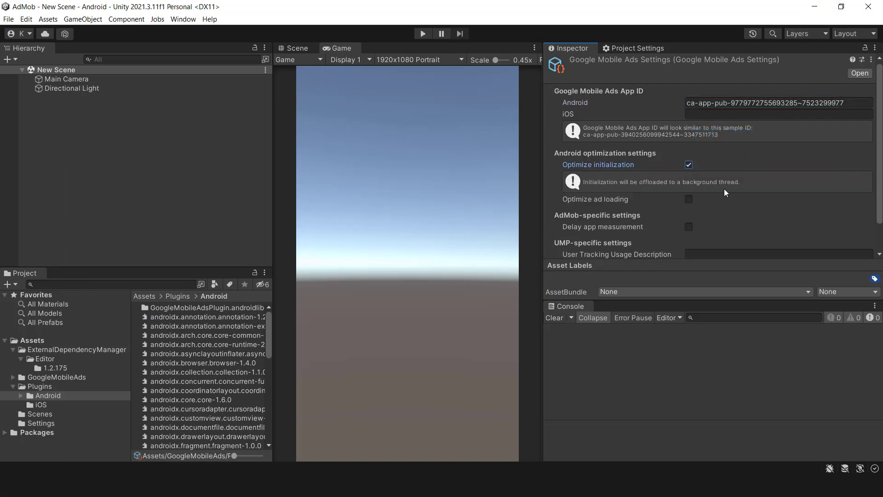
click(690, 200)
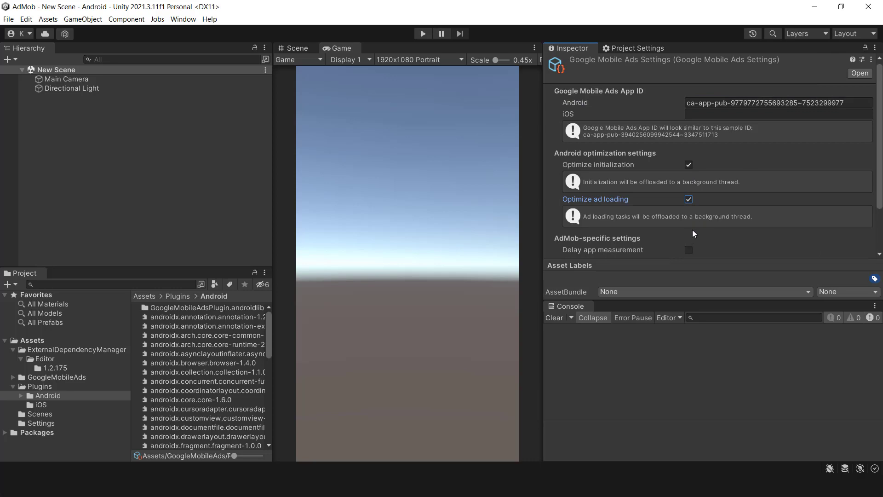
click(689, 250)
scroll(692, 252, down, 1)
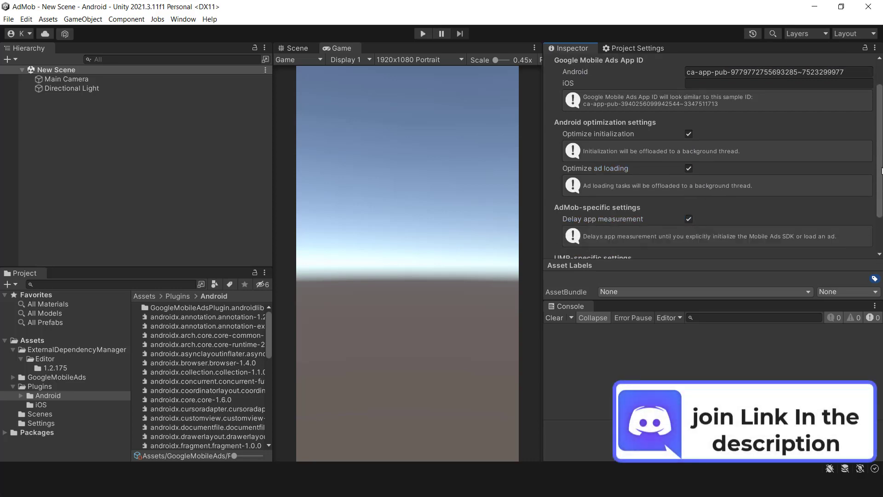
key(alt+Tab)
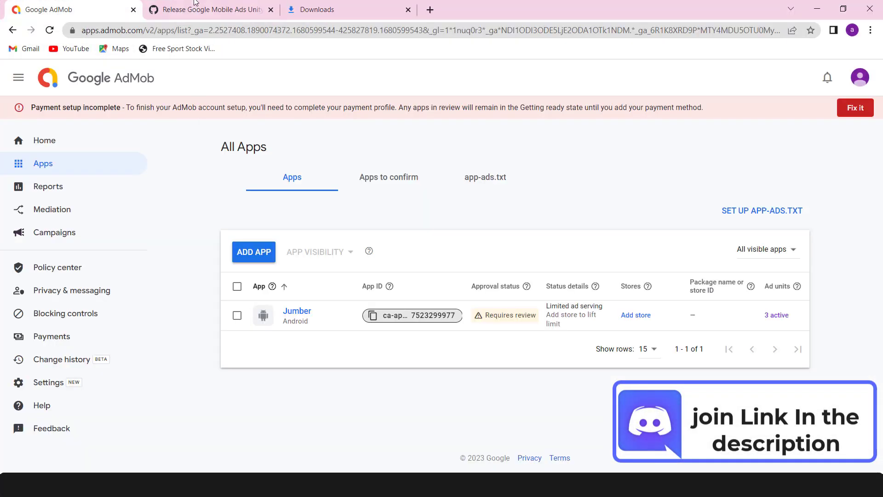
Go back from the GitHub release to the guide's Set your AdMob app ID section, then return to Unity
click(199, 9)
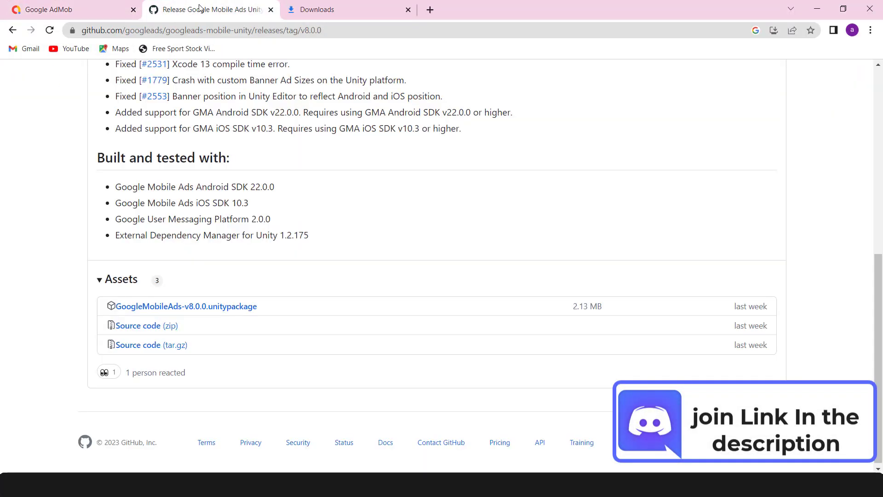
click(13, 31)
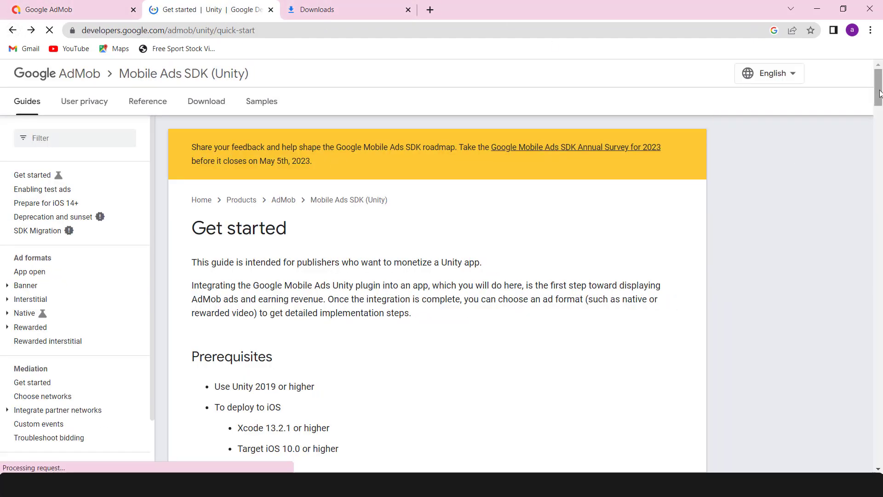
drag(879, 94, 881, 284)
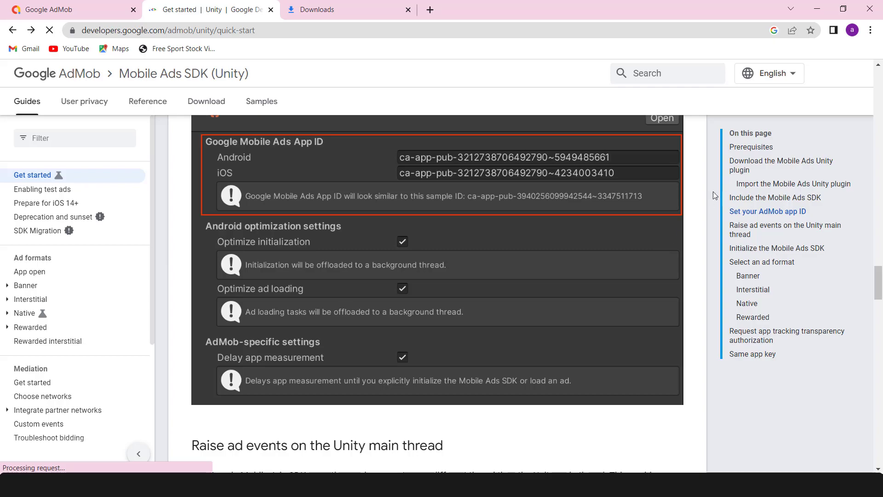
click(823, 10)
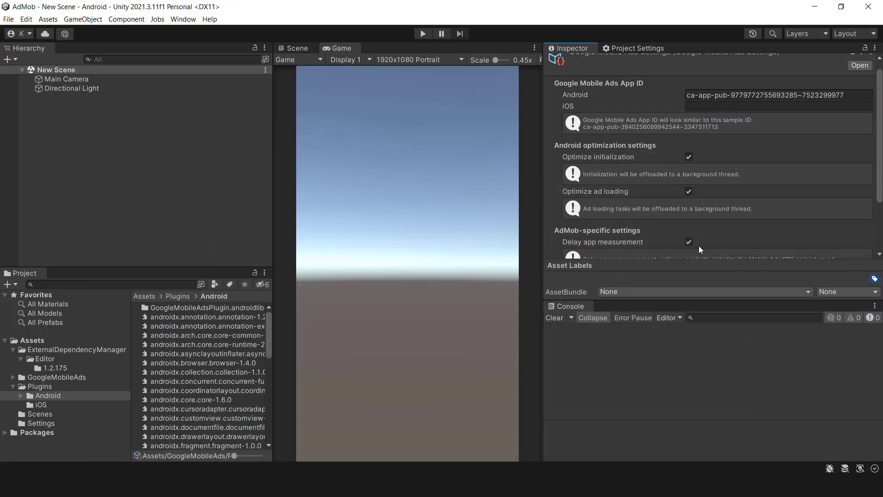
Collapse the ExternalDependencyManager and Plugins folders and list the top-level Assets contents
scroll(704, 230, down, 3)
scroll(707, 212, up, 4)
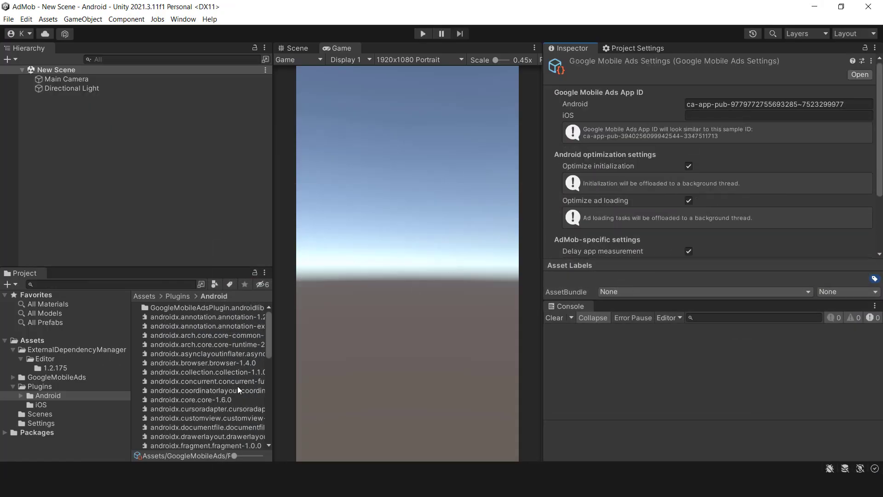
click(13, 350)
click(13, 367)
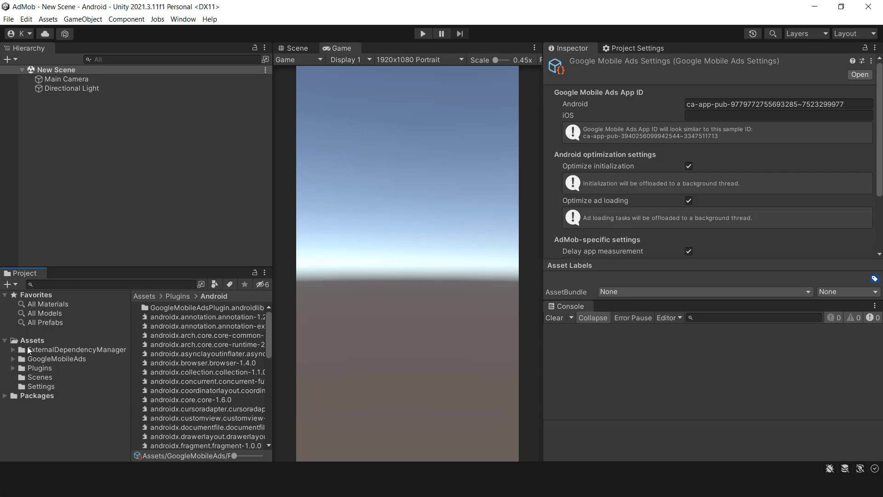
click(35, 343)
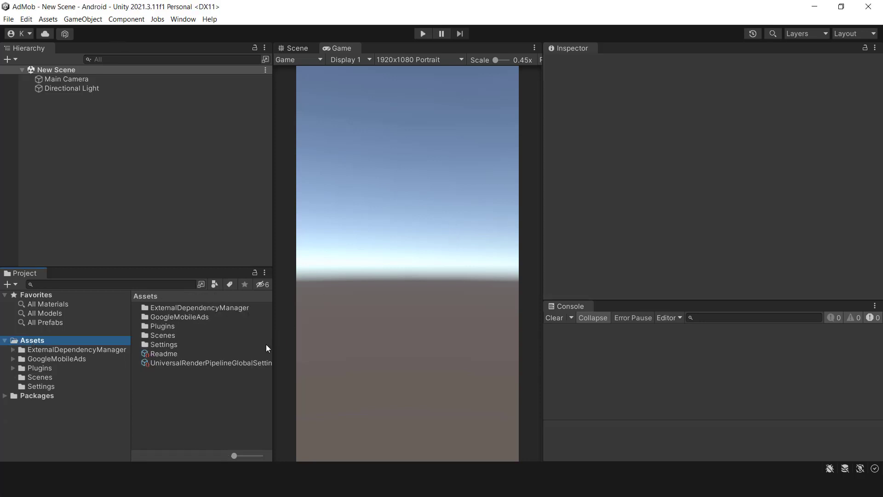
key(alt+Tab)
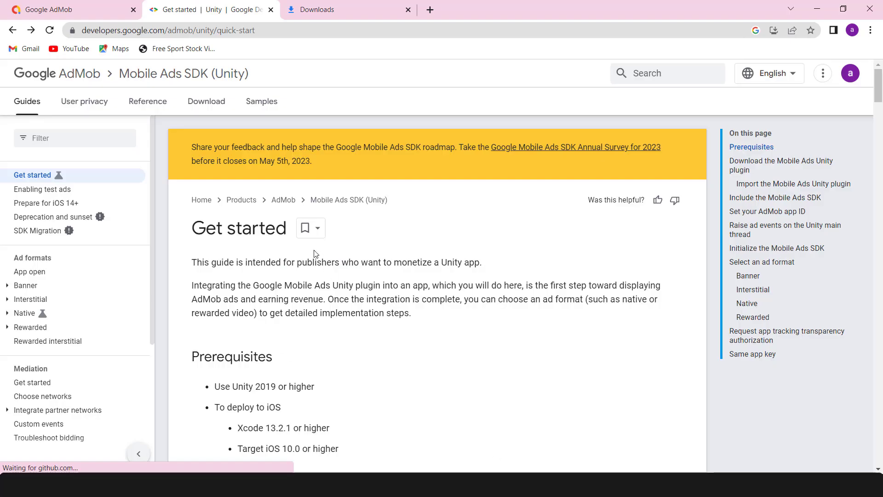
Go to the plugin's v8.0.0 release page on GitHub and scroll through it
click(206, 103)
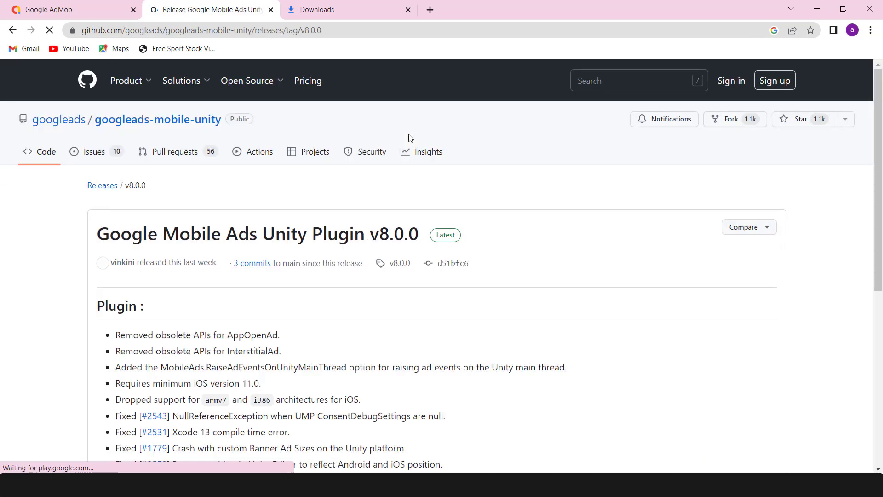
drag(878, 158, 879, 353)
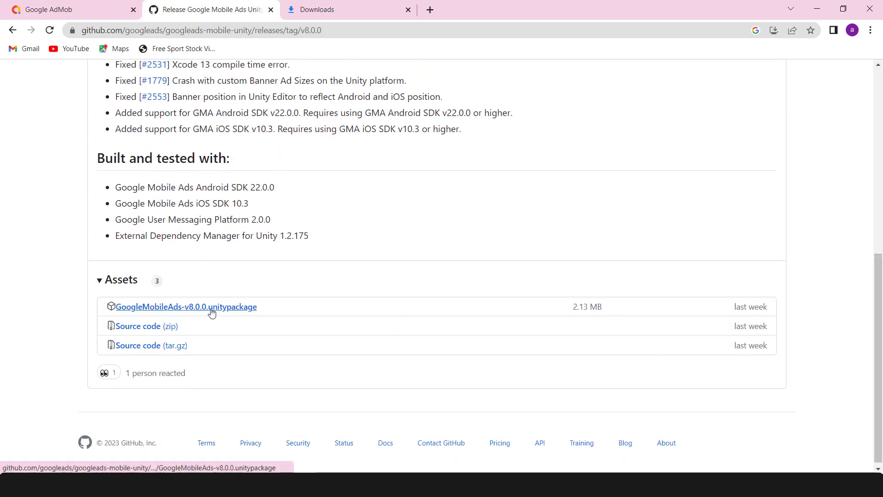
drag(878, 319, 879, 136)
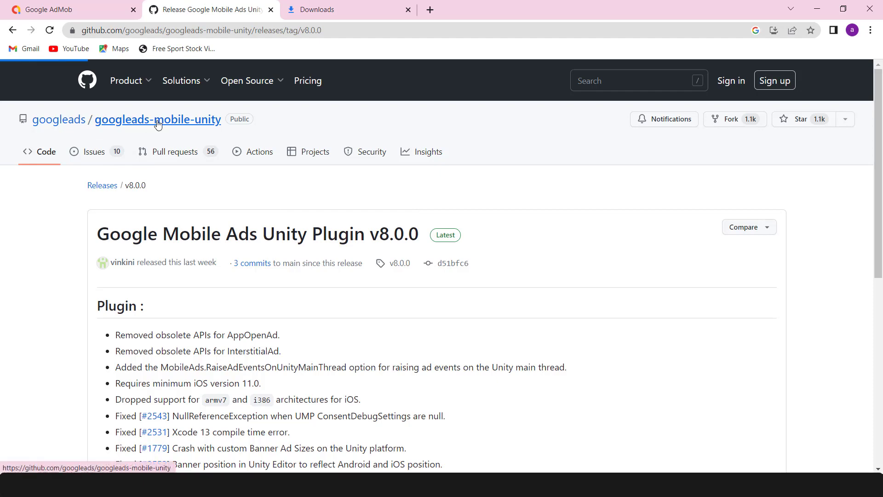
drag(880, 131, 881, 178)
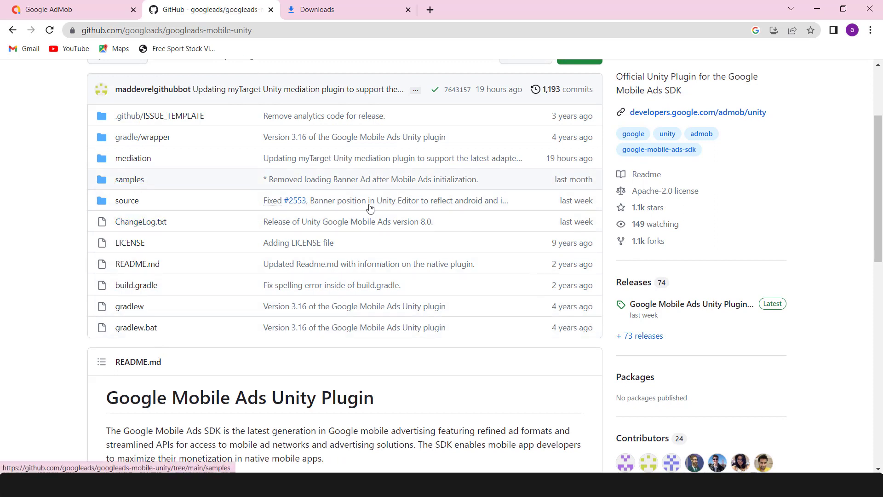
scroll(819, 213, up, 2)
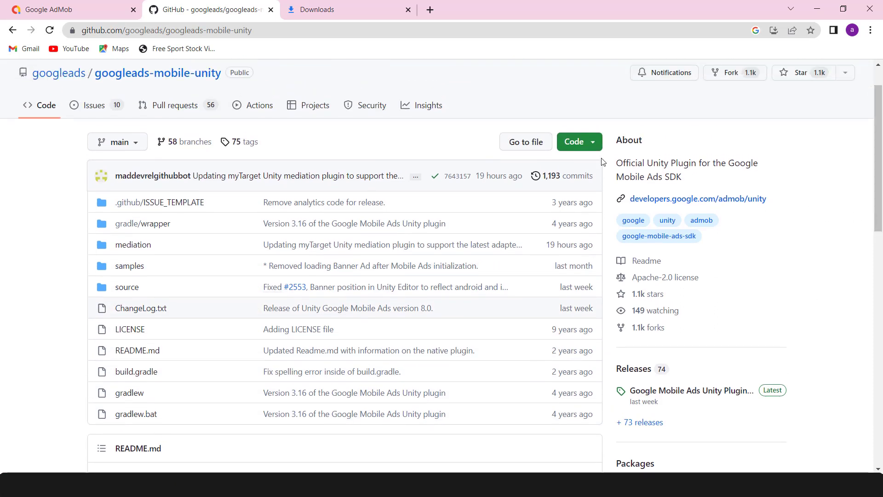
Copy the googleads-mobile-unity repository's HTTPS clone URL and return to Unity
click(593, 143)
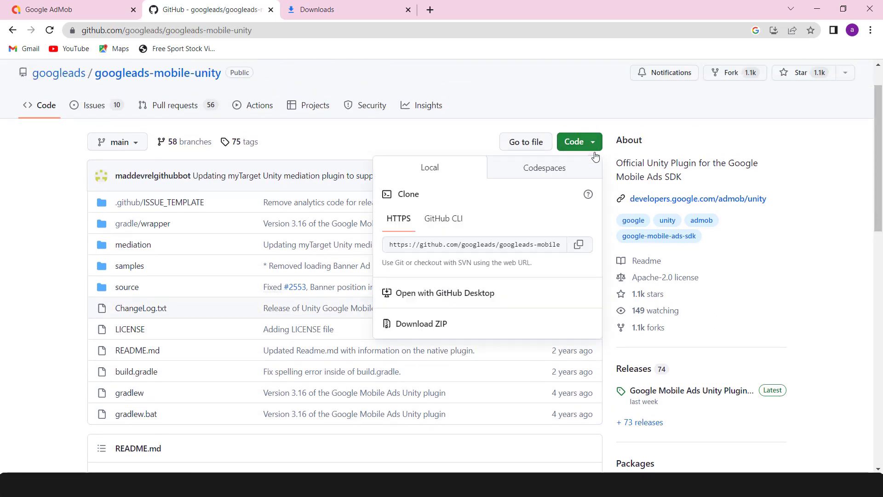
click(580, 245)
click(441, 483)
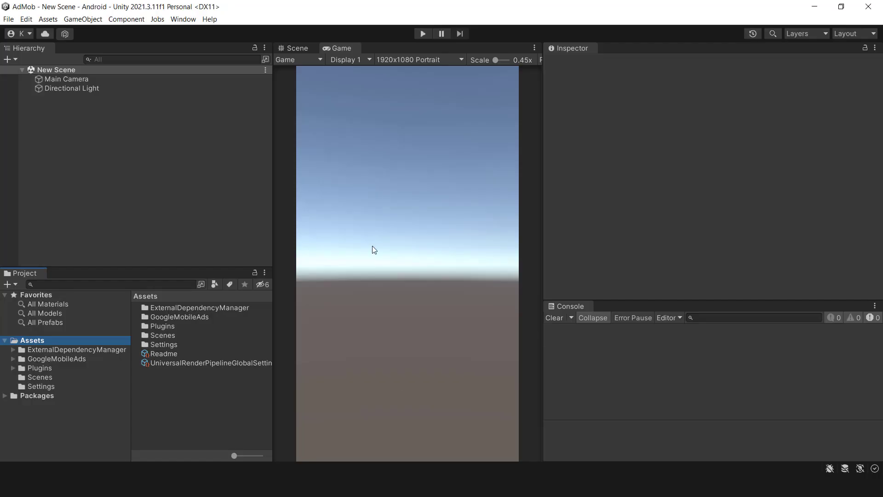
Add the googleads-mobile-unity package via Package Manager's git URL option, then close Package Manager
click(183, 19)
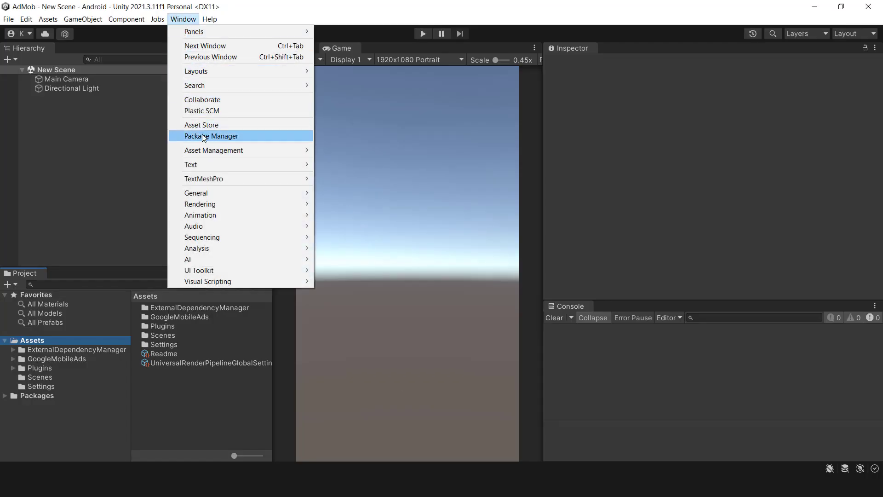
click(202, 134)
click(224, 141)
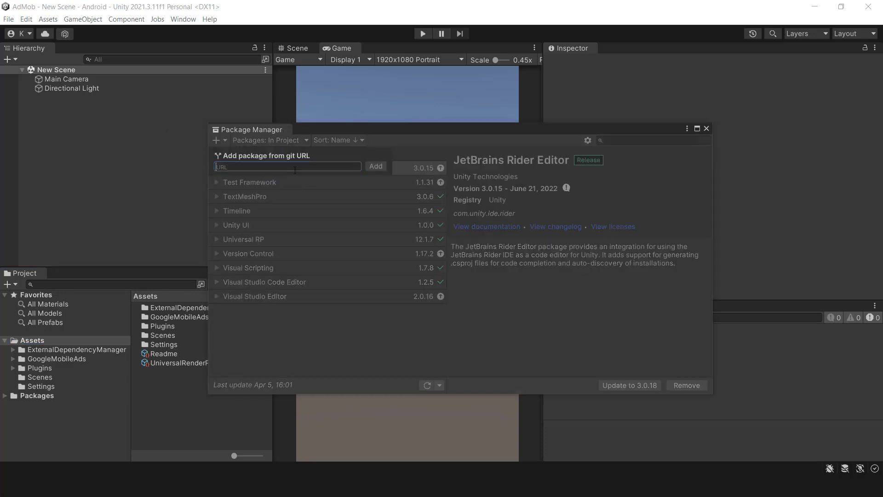
right_click(293, 167)
click(310, 193)
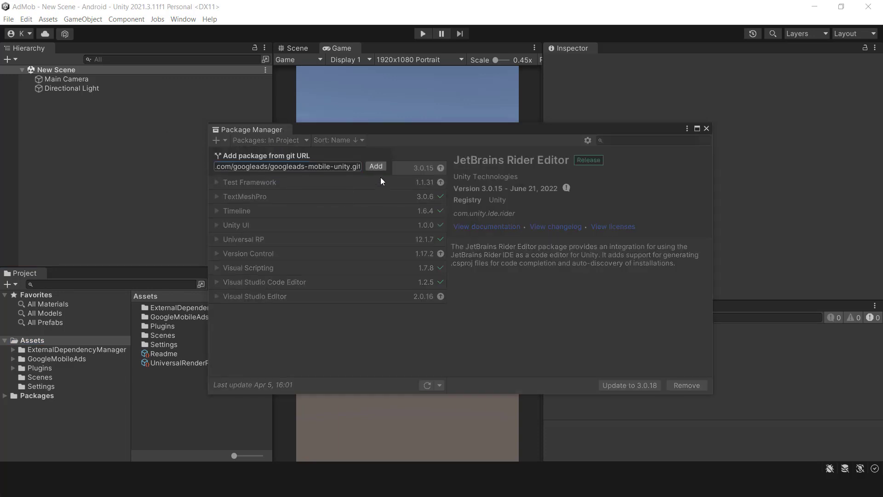
click(380, 168)
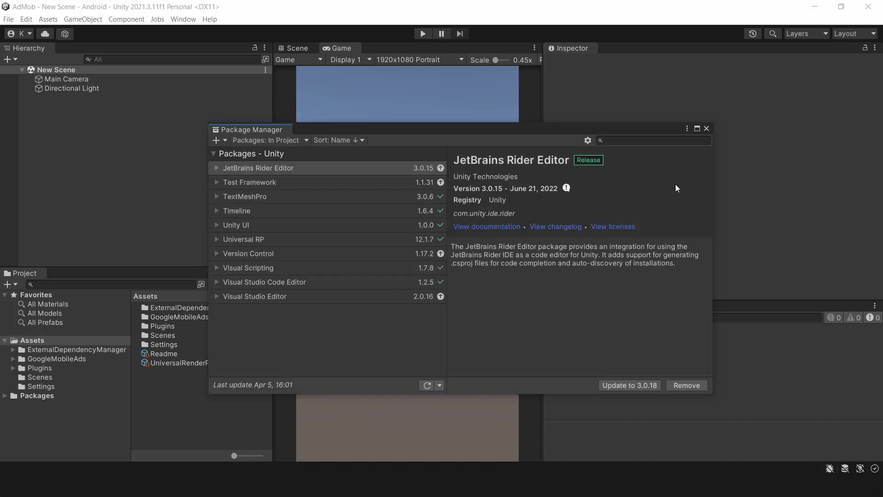
click(706, 129)
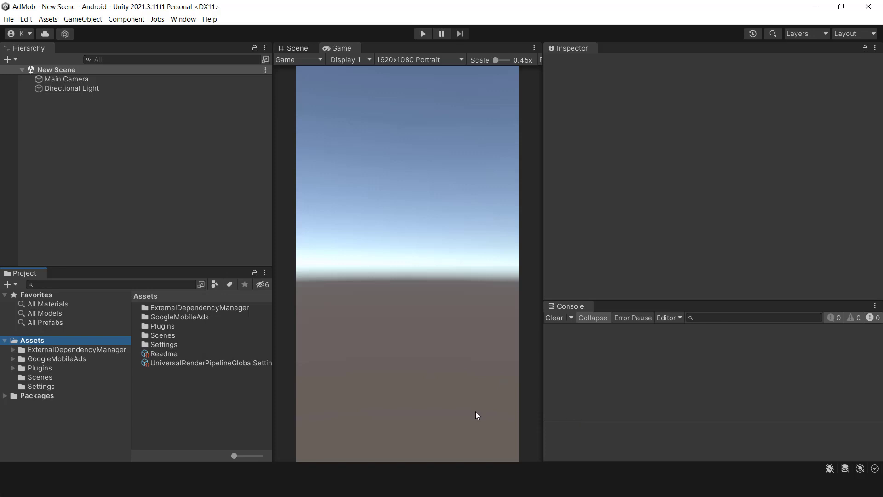
Create a new folder named 'Scripts' under Assets, open it, then return to the browser
right_click(37, 342)
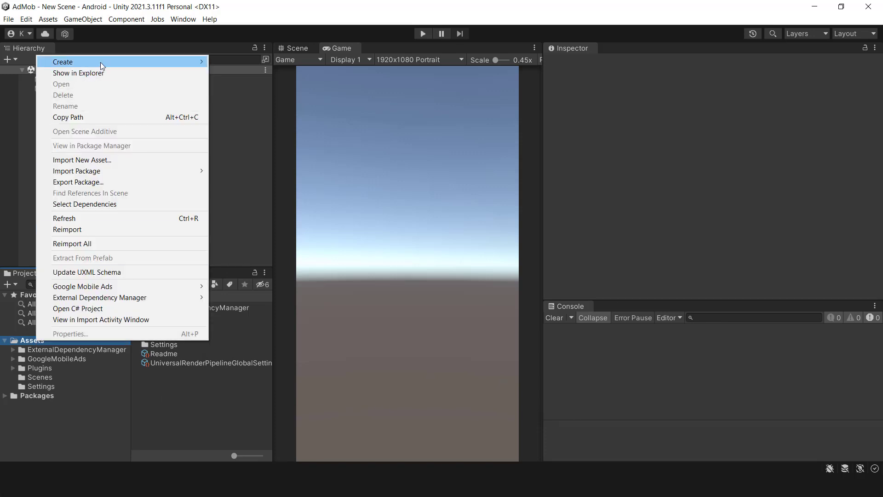
mouse_move(100, 62)
click(248, 18)
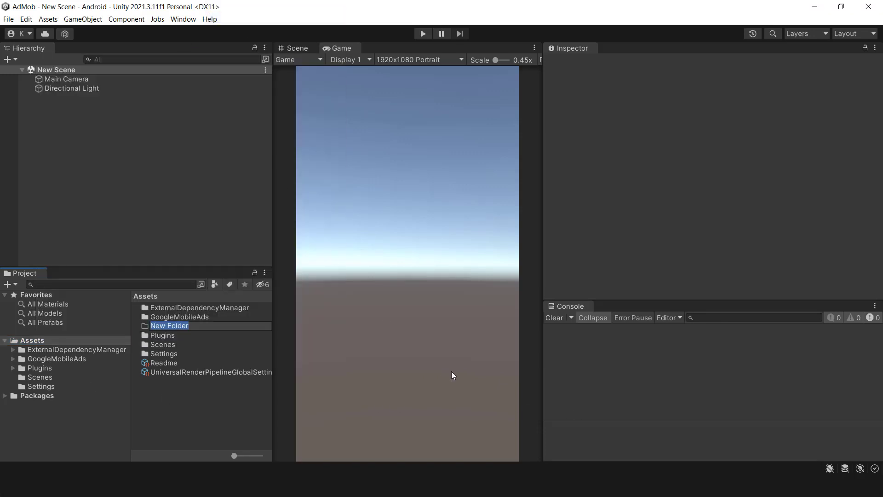
text(Scripts)
key(Return)
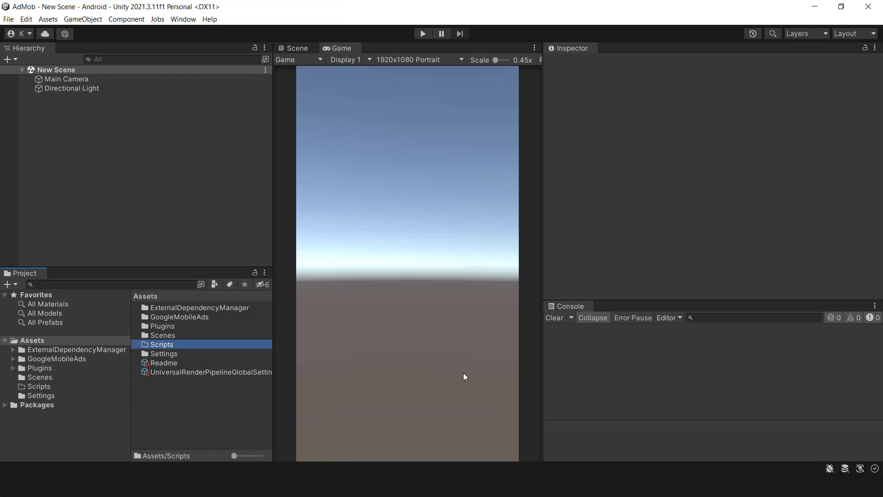
double_click(183, 344)
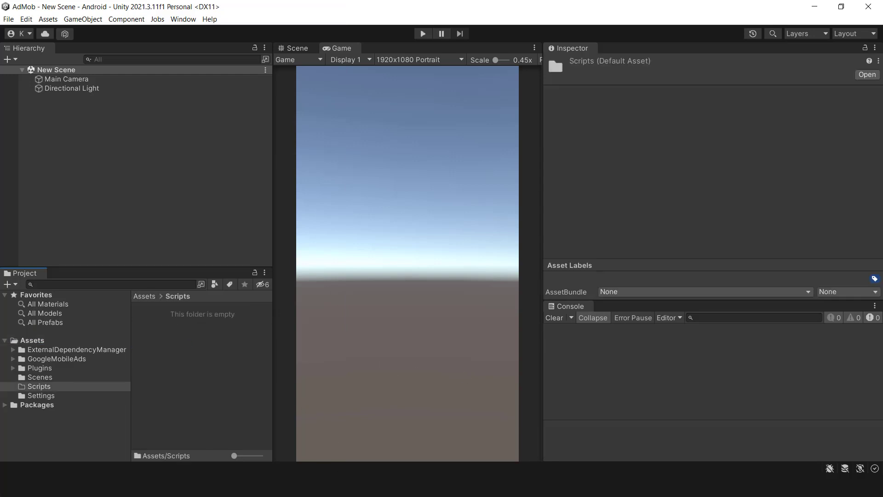
key(alt+Tab)
Navigate samples/HelloWorld/Assets/Scripts and view the 609-line GoogleAdMobController.cs source
click(132, 267)
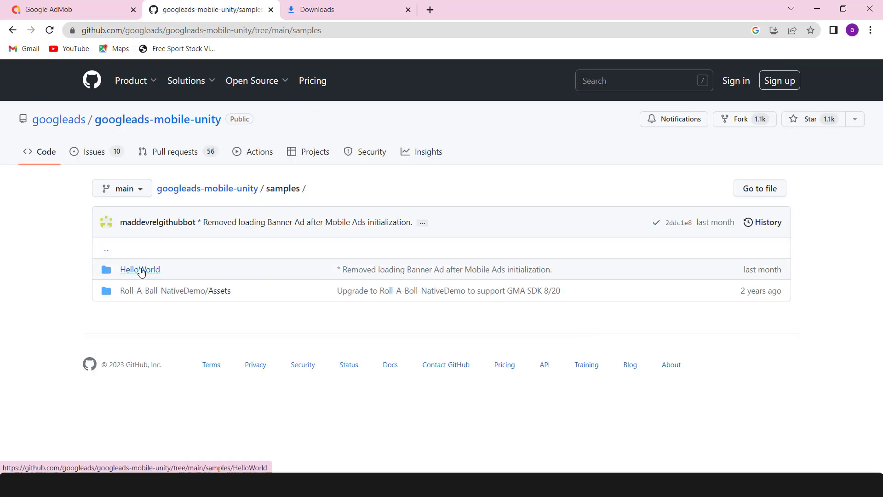
click(156, 274)
click(133, 271)
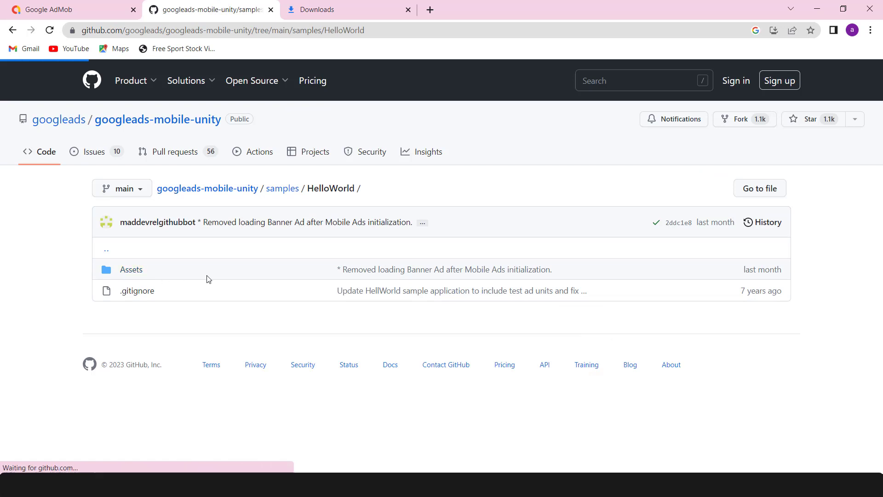
click(131, 290)
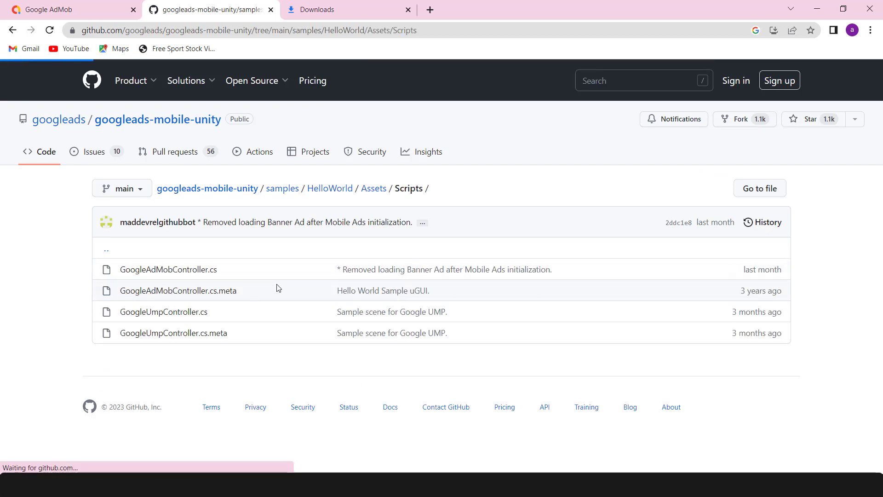
click(176, 274)
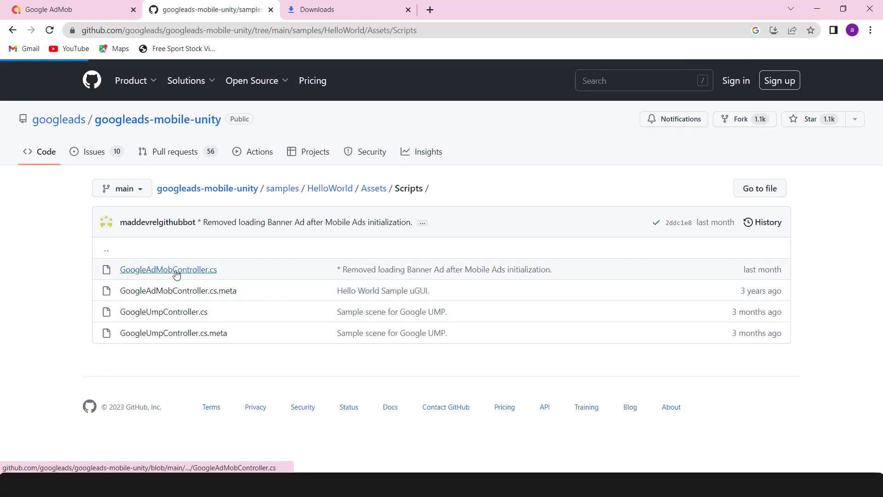
scroll(882, 98, down, 2)
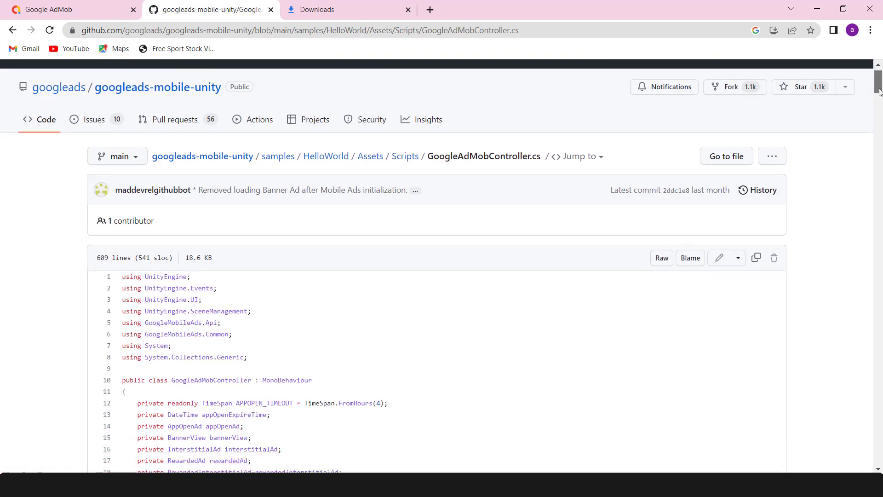
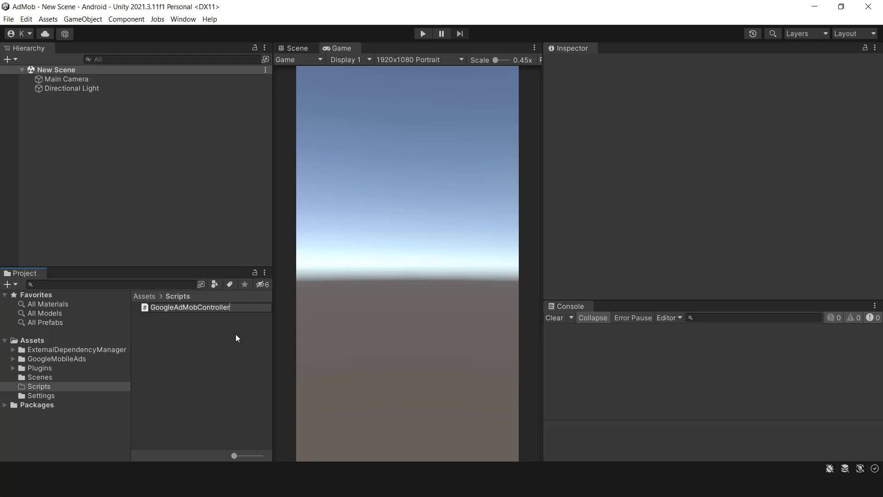
Confirm the GoogleAdMobController script name and open the script in Rider
key(Return)
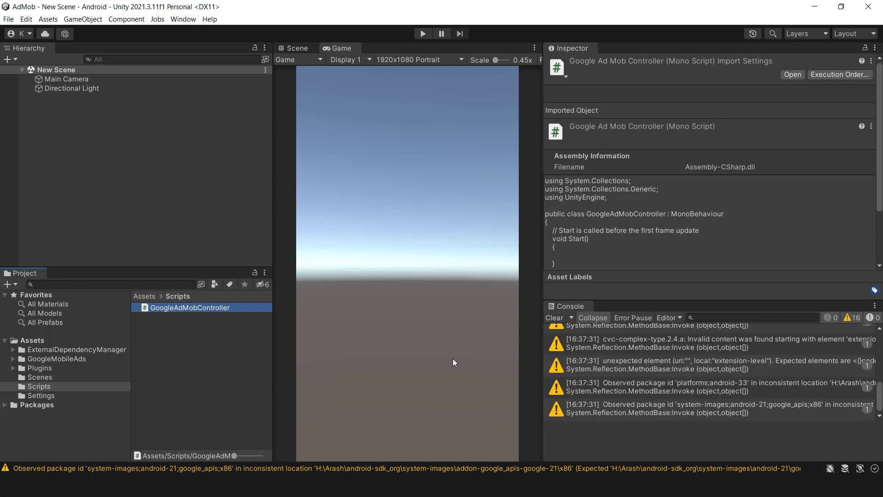
click(178, 316)
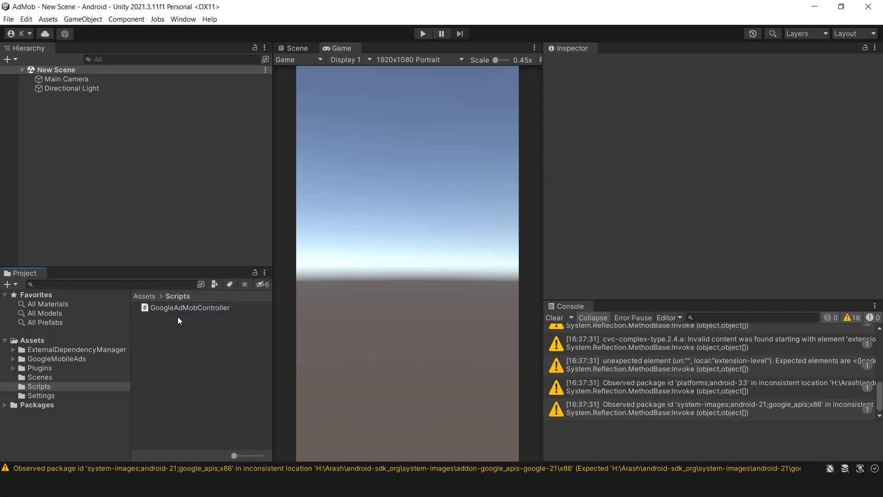
click(178, 307)
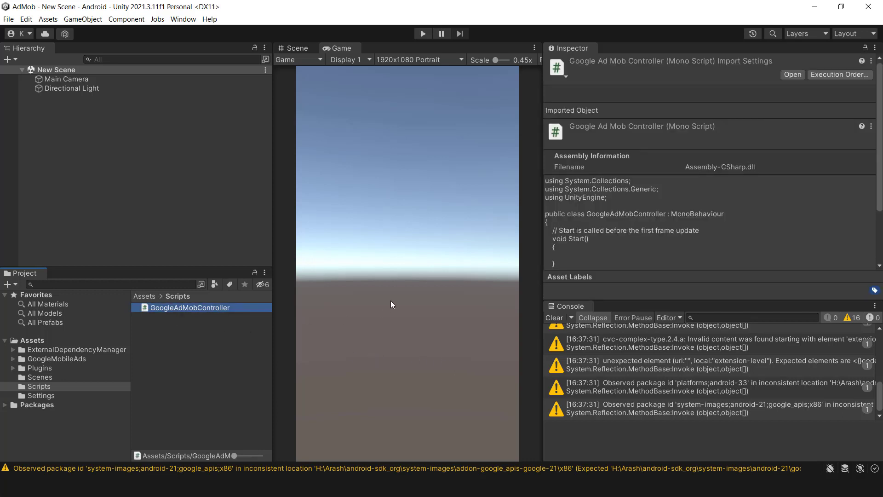
click(558, 318)
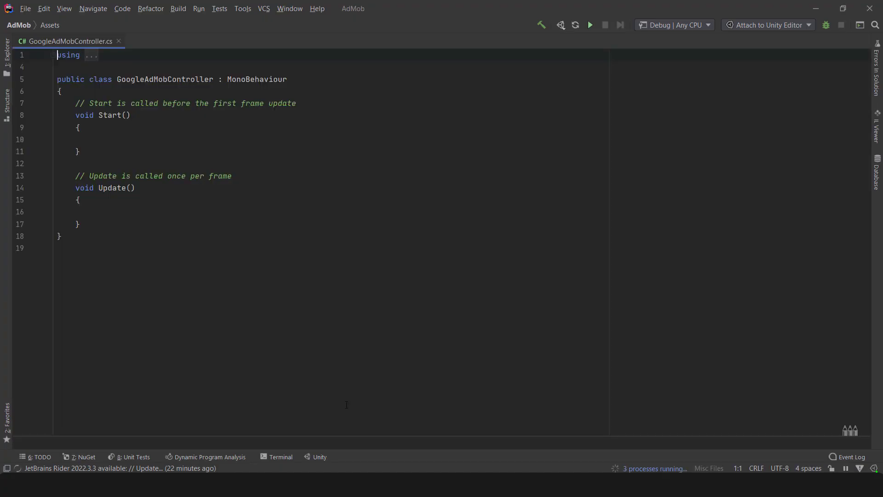
Delete all the default template code from GoogleAdMobController.cs
click(104, 97)
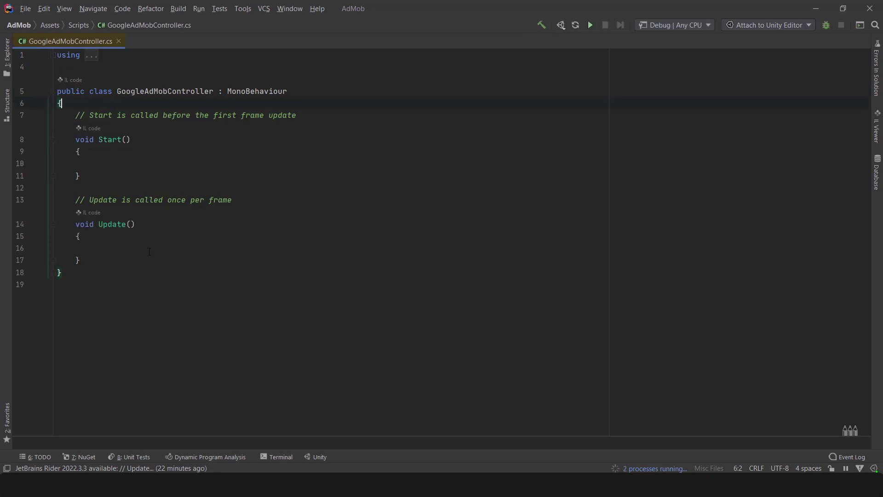
click(55, 55)
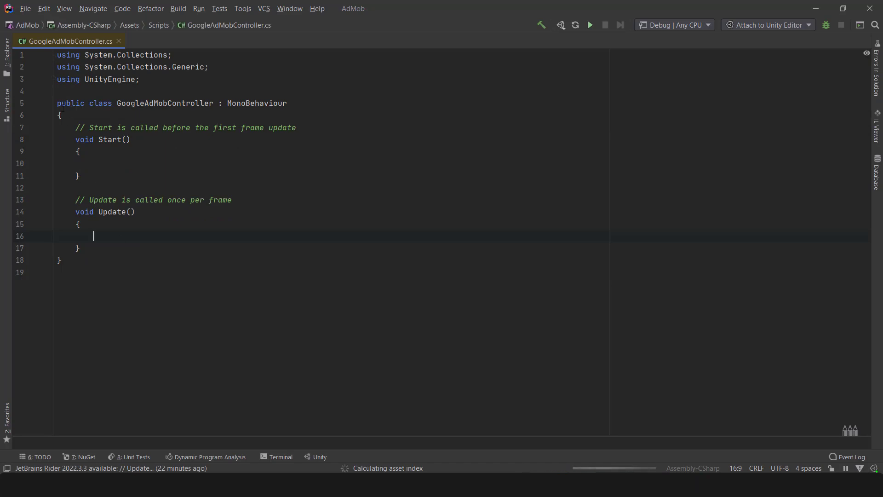
drag(118, 272, 36, 42)
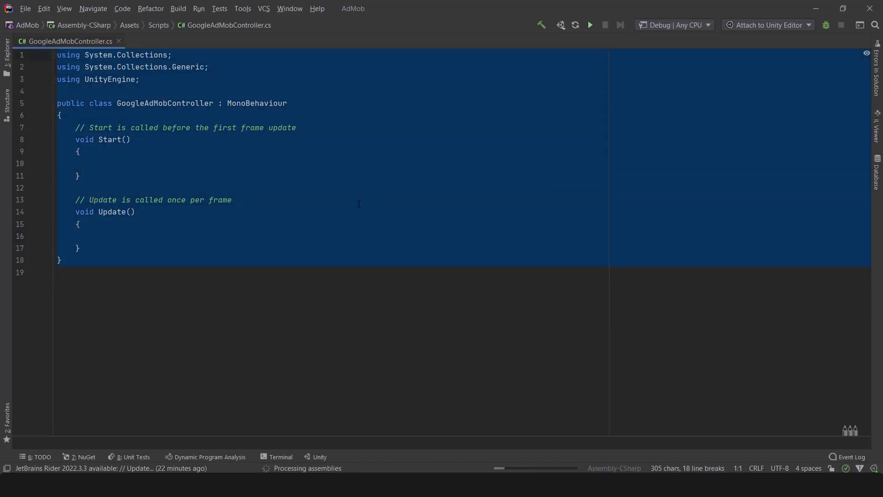
key(BackSpace)
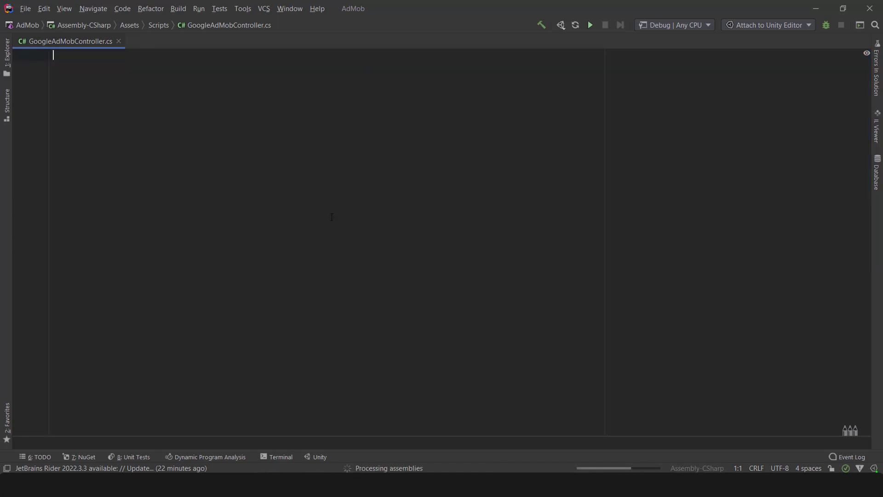
Copy the raw sample file from GitHub and paste it into the empty script
click(497, 483)
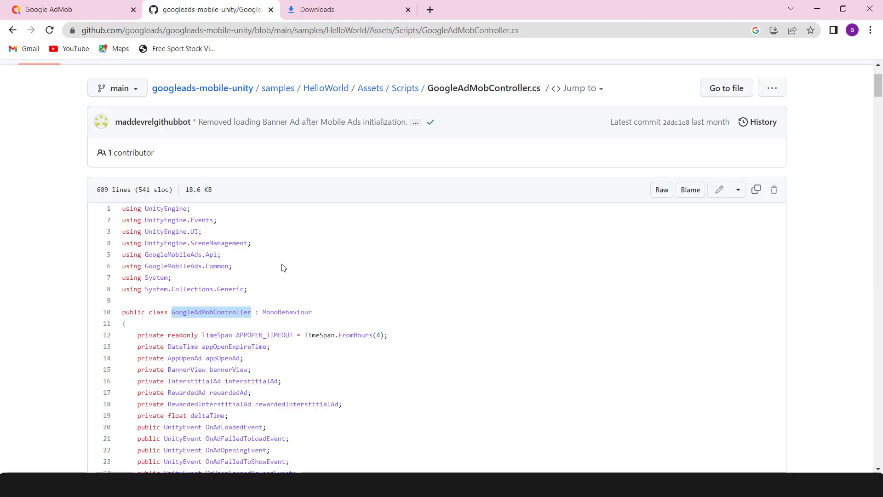
click(583, 258)
click(756, 189)
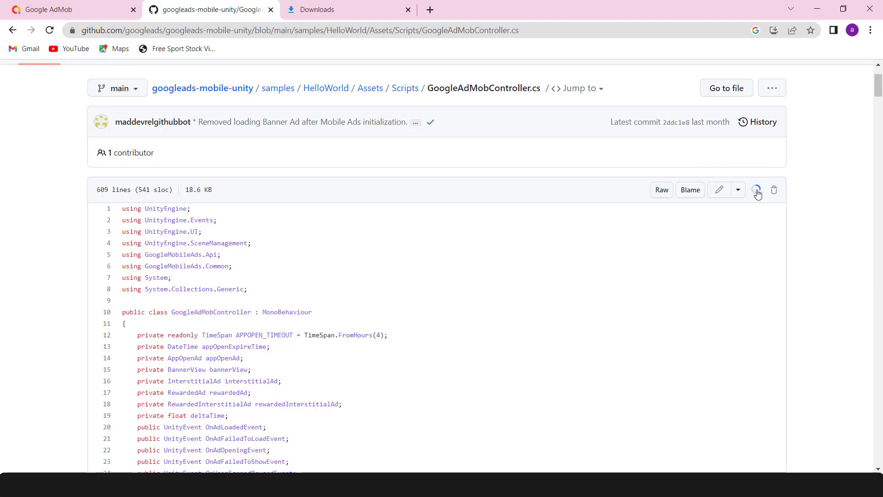
click(817, 8)
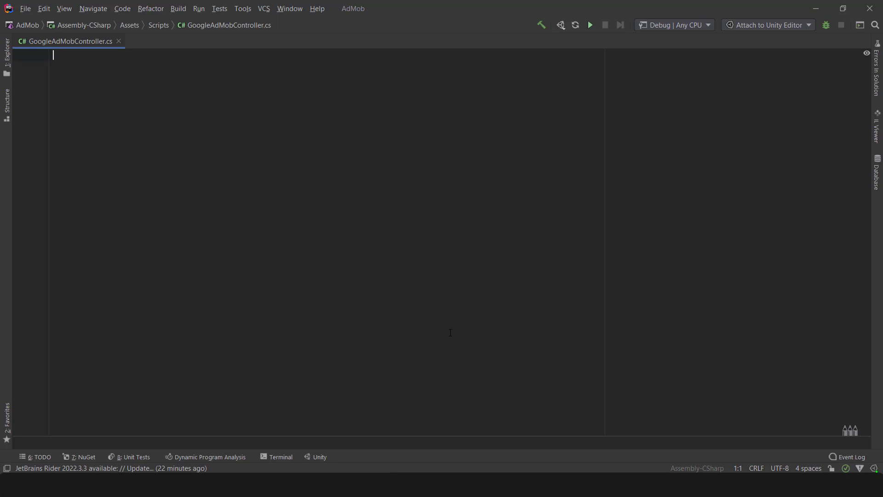
right_click(243, 95)
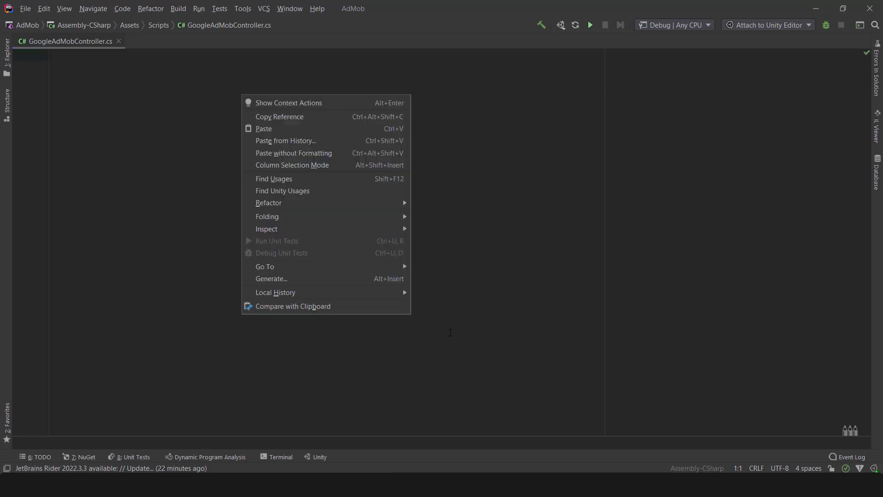
click(267, 130)
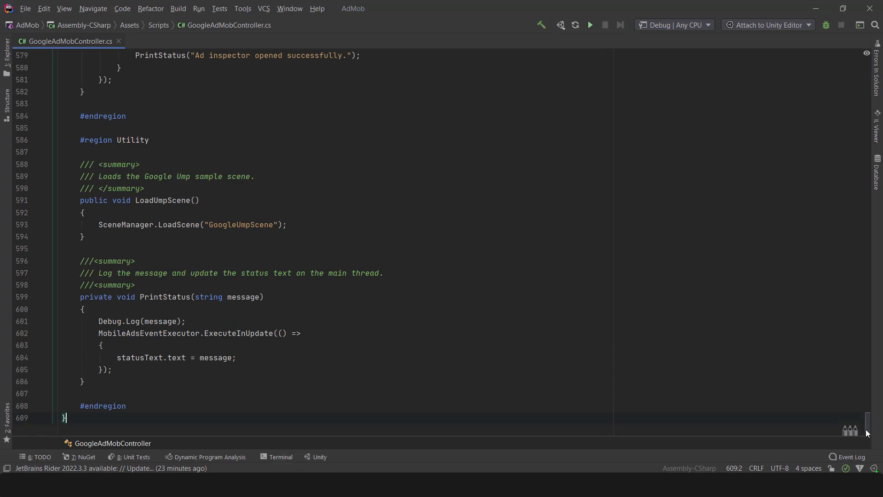
Expand the Utility, Ad Inspector, Rewarded, Interstitial, Banner, Helper and MonoBehaviour regions to review them
drag(868, 426, 867, 235)
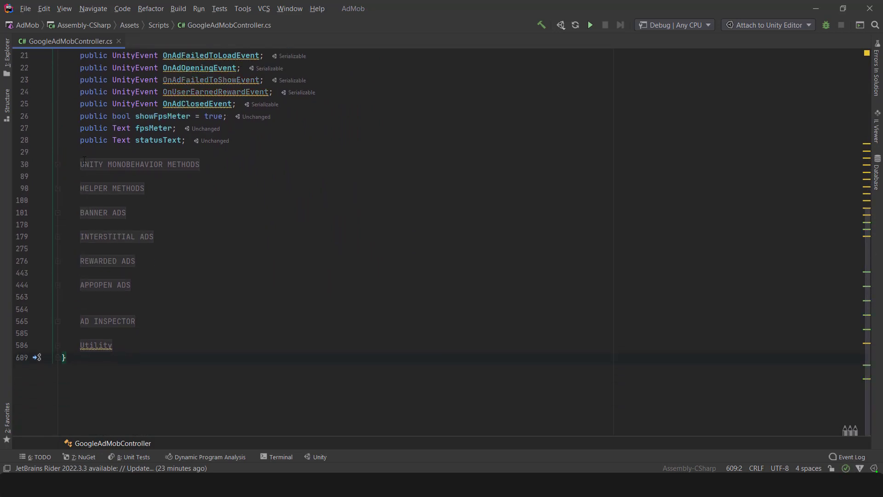
click(58, 345)
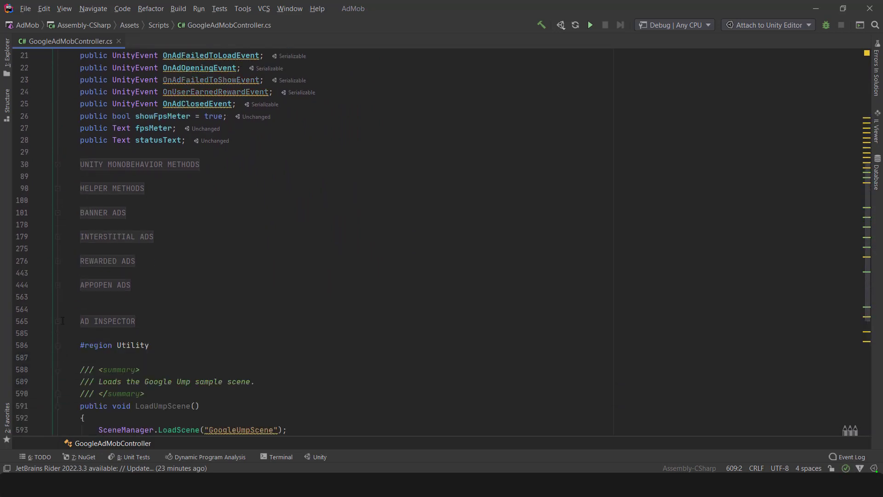
click(58, 321)
click(58, 260)
click(59, 235)
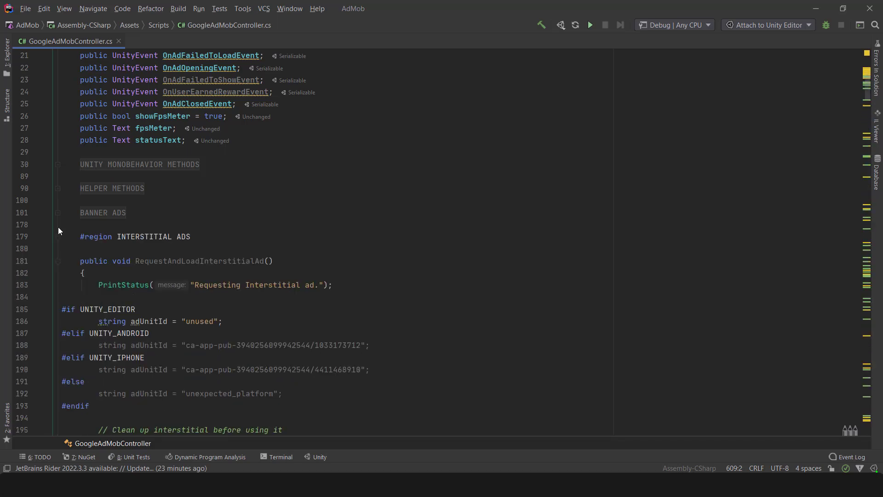
click(58, 213)
click(58, 188)
click(58, 164)
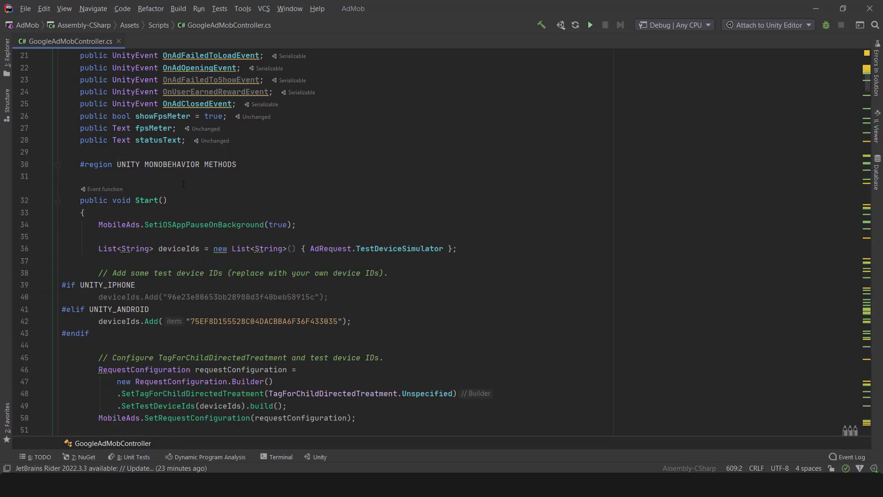
scroll(865, 90, down, 8)
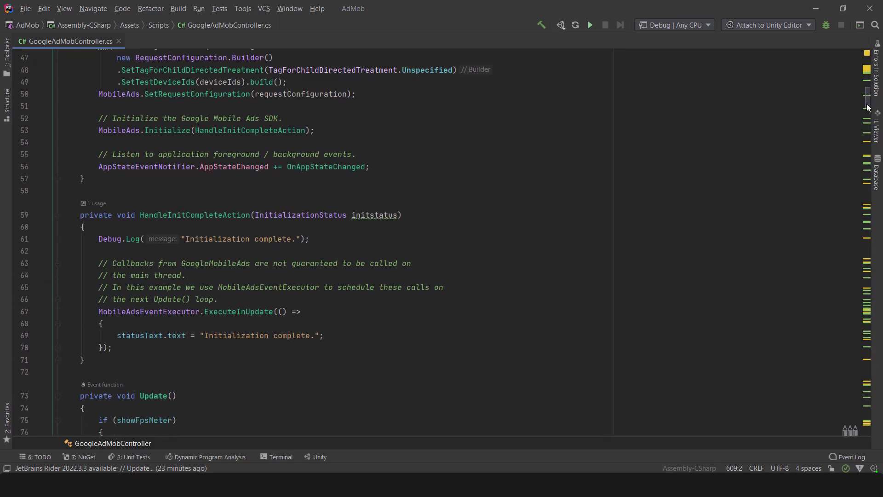
scroll(863, 92, up, 7)
scroll(864, 93, down, 1)
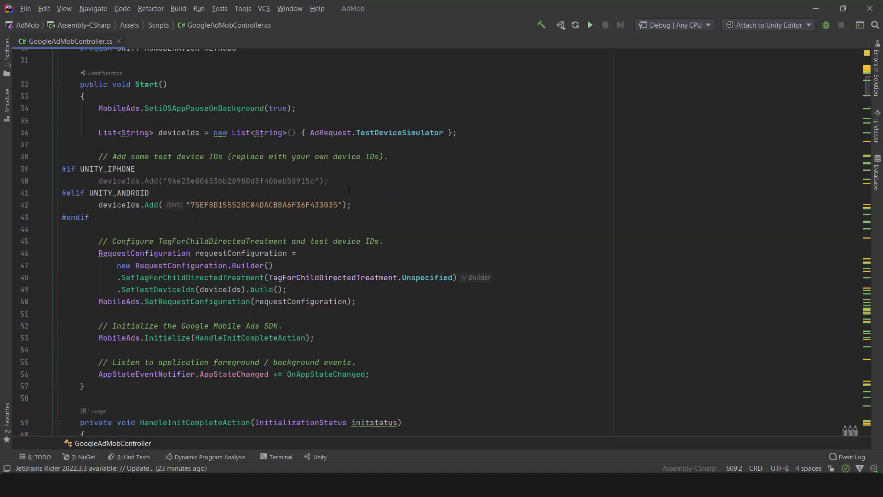
scroll(552, 189, up, 1)
scroll(593, 239, down, 1)
Save all changes and return to Unity
click(25, 9)
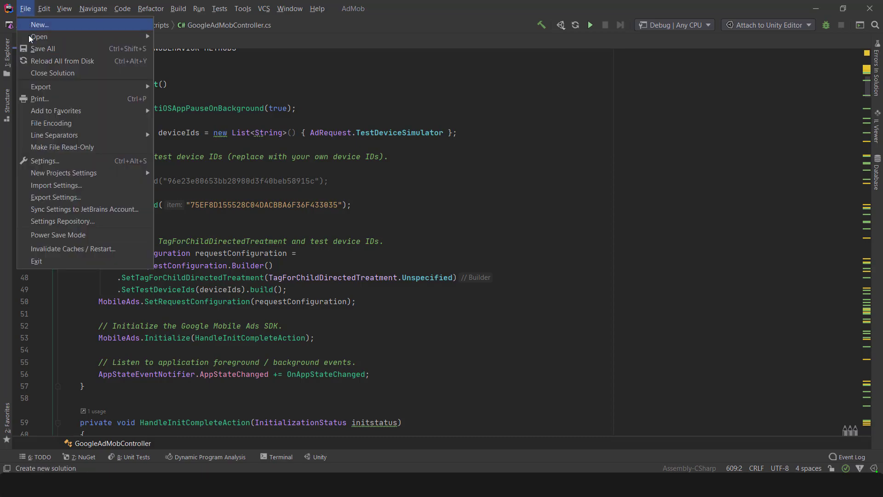
click(34, 47)
click(816, 9)
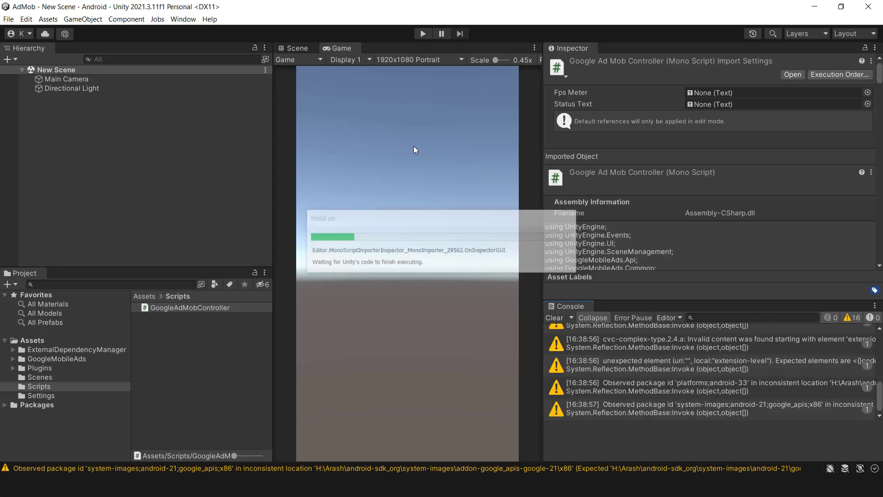
Clear the console and create an empty AdmobGoogleMobile object with GoogleAdMobController attached
click(555, 325)
click(555, 318)
right_click(70, 109)
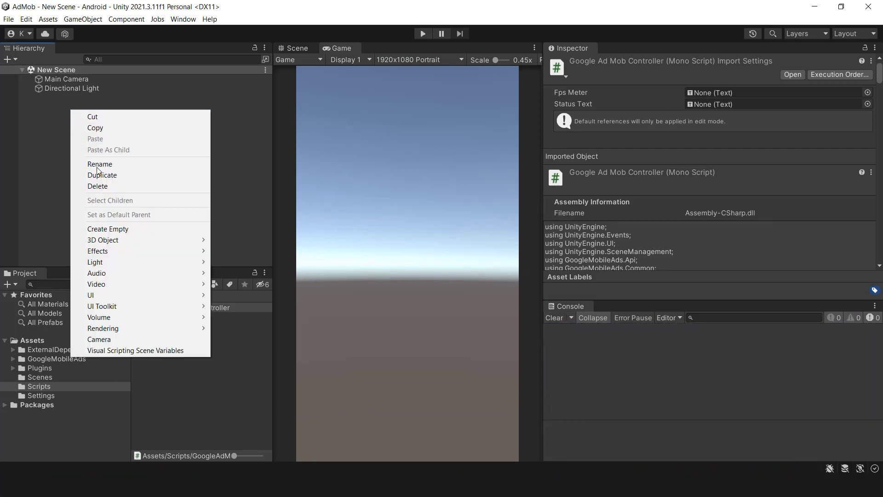
click(110, 228)
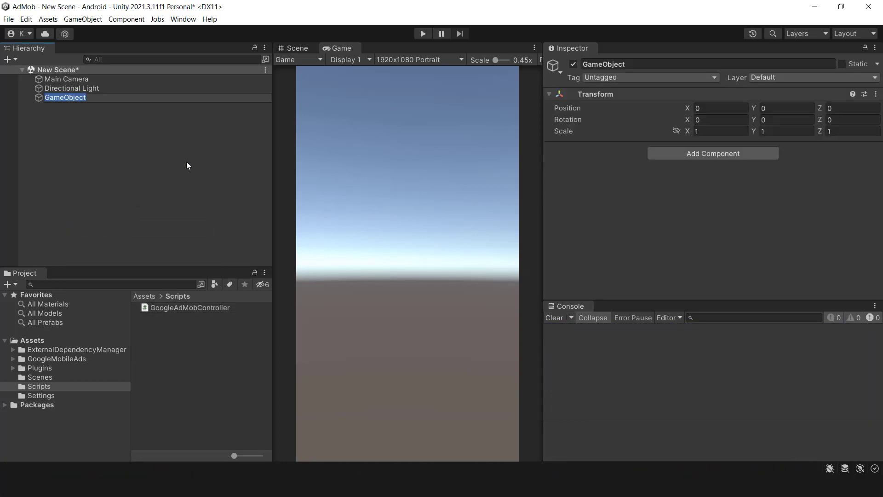
text(AdmobGoogleMobi)
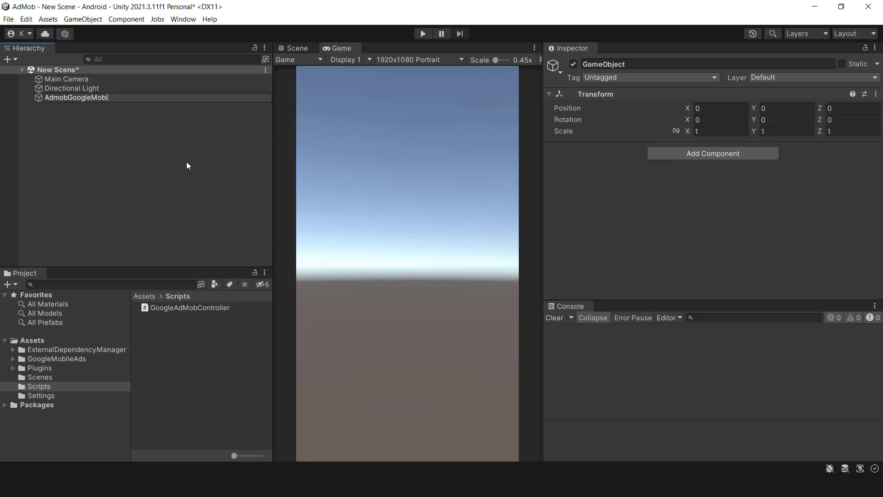
text(le)
key(Return)
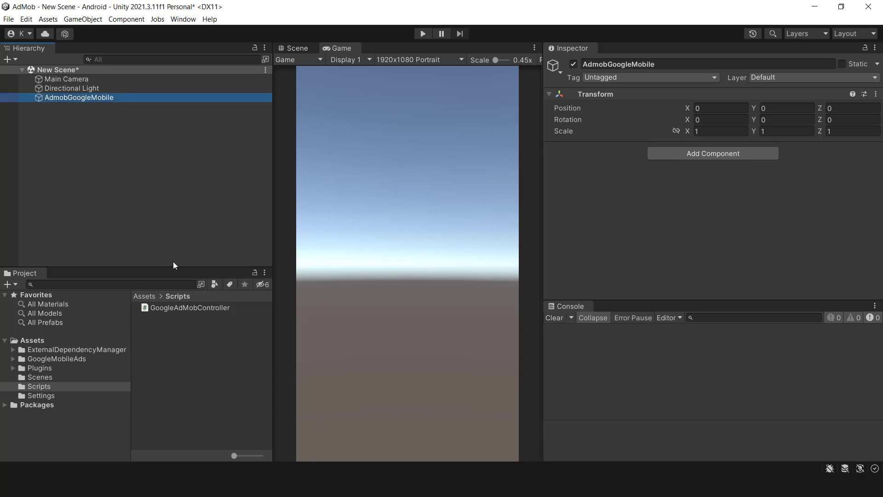
drag(175, 308, 92, 101)
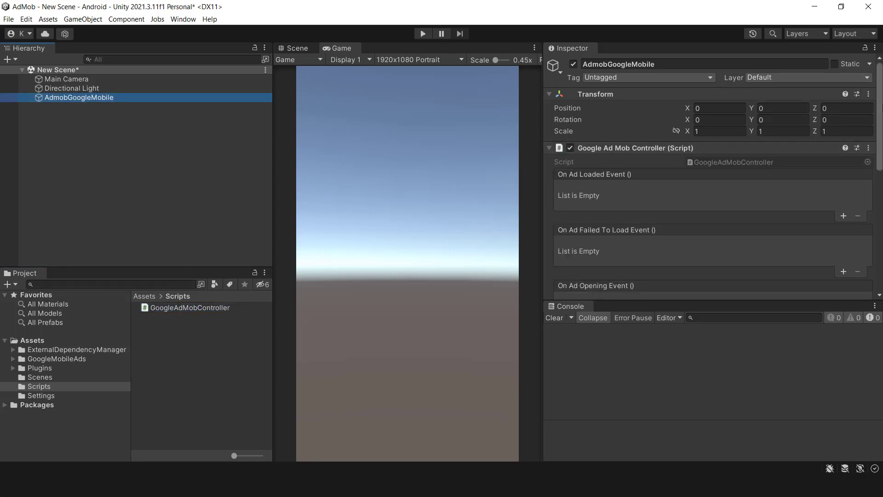
mouse_move(880, 112)
mouse_down()
mouse_move(881, 236)
mouse_move(881, 115)
mouse_up()
Run and stop the scene, then open the NullReferenceException line in Rider
click(423, 34)
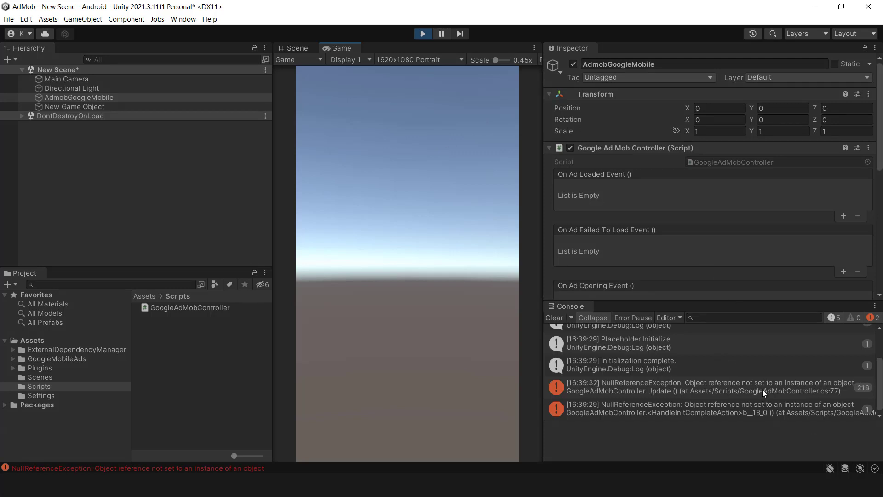
click(423, 34)
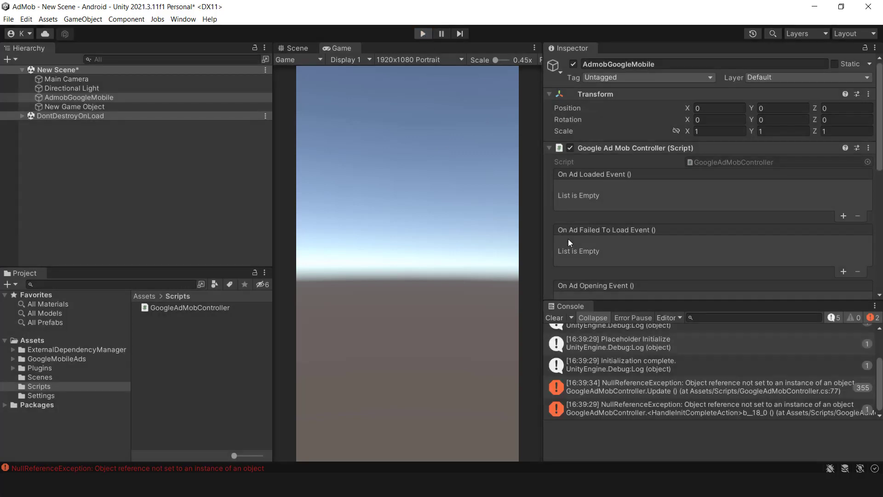
scroll(699, 257, down, 5)
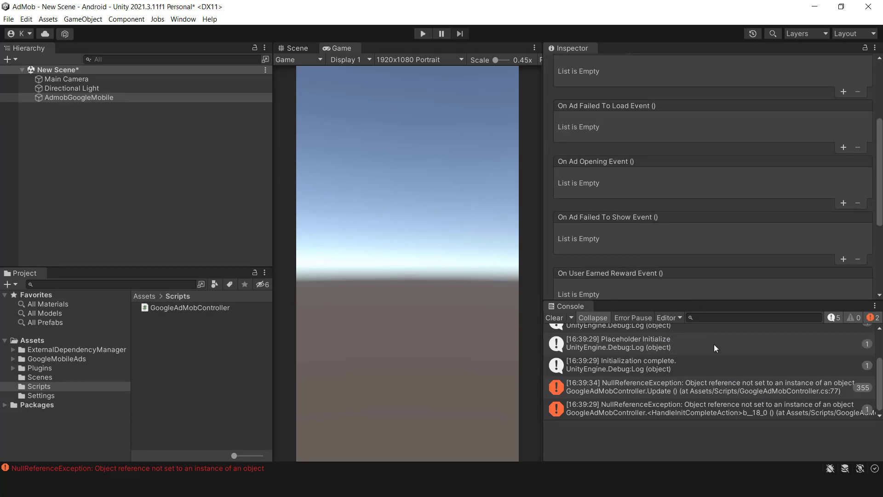
double_click(703, 380)
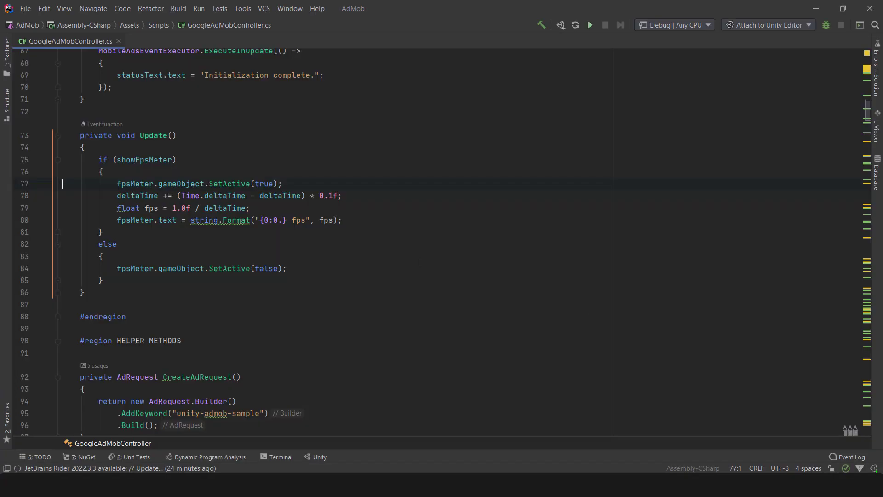
Delete the whole Update() method and save all files
click(92, 147)
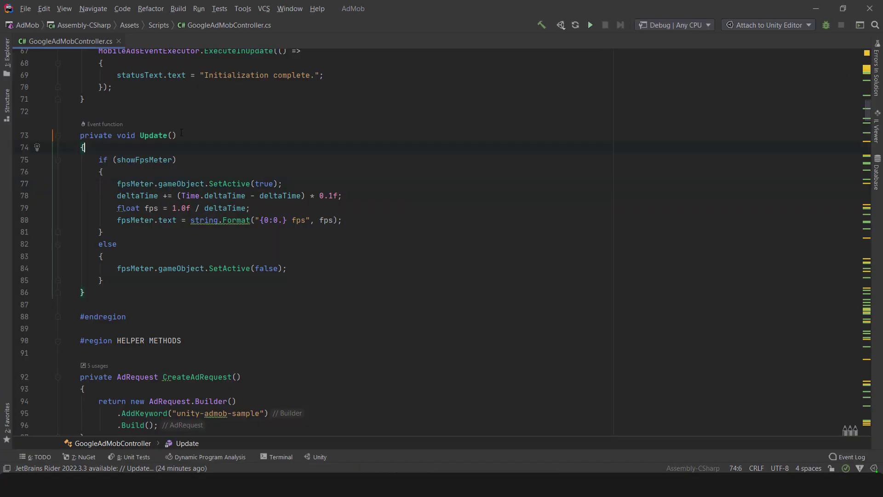
drag(112, 293, 70, 136)
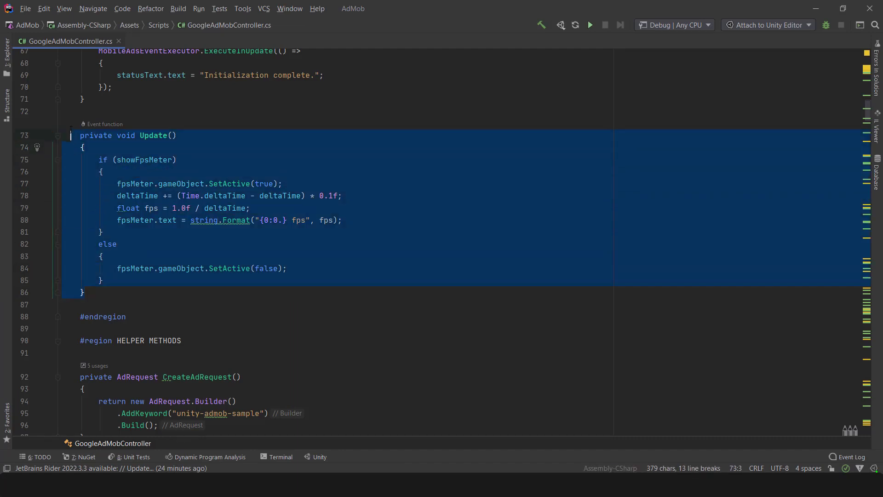
key(BackSpace)
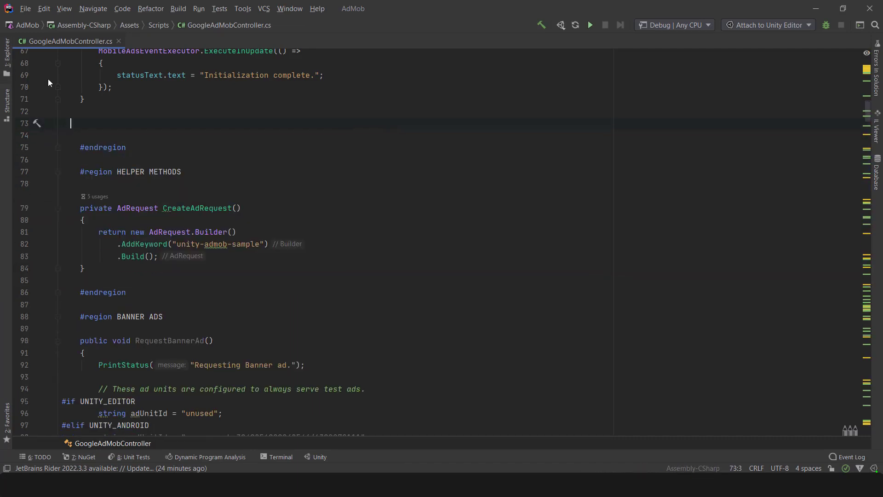
click(25, 8)
click(34, 45)
Rerun the scene in Unity and open the remaining statusText exception line
click(816, 7)
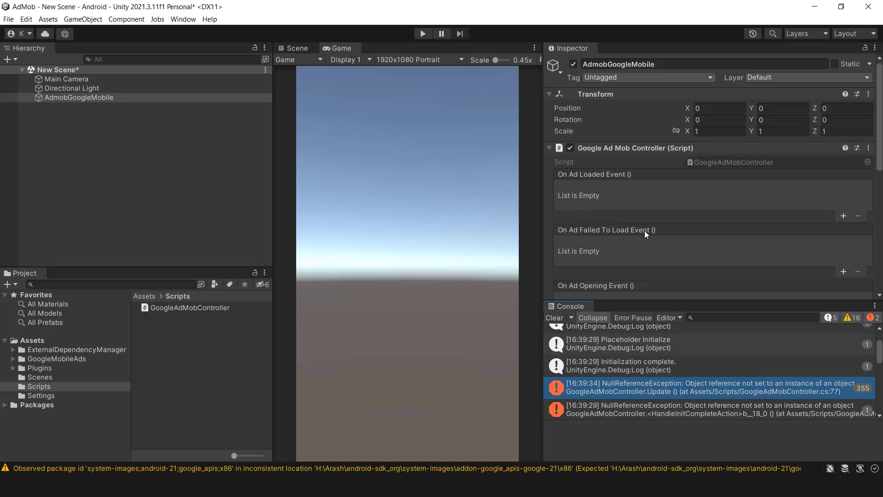
click(555, 317)
click(422, 33)
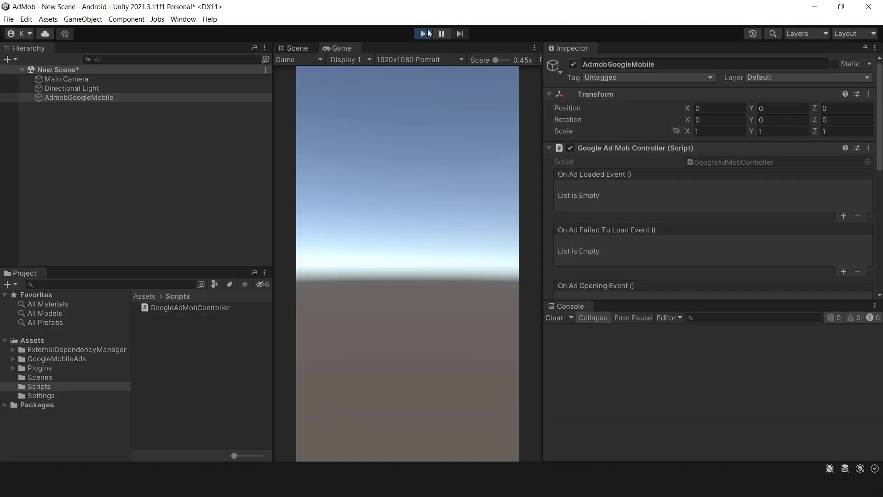
click(658, 404)
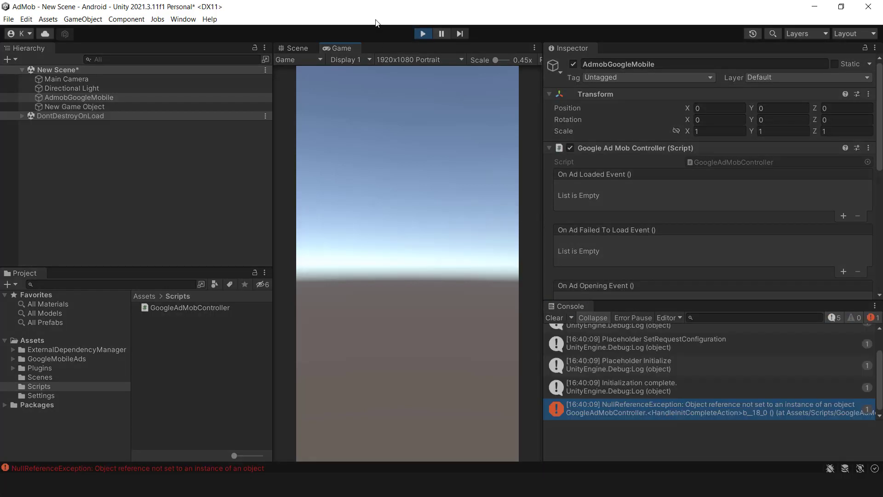
click(420, 32)
double_click(685, 408)
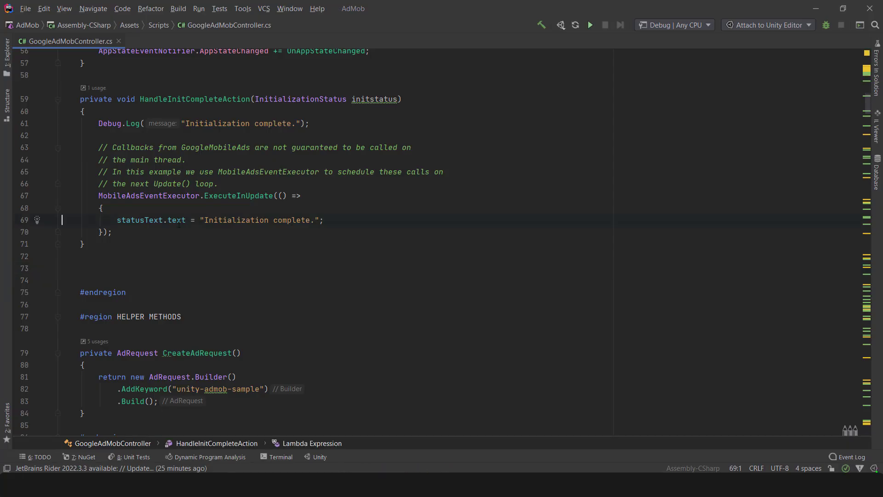
Comment out the statusText assignment on line 69
click(206, 209)
scroll(205, 257, up, 3)
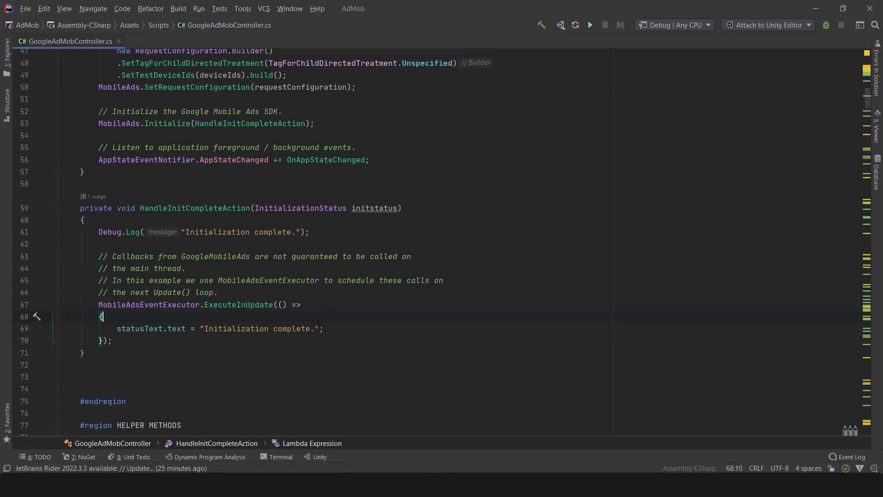
click(114, 331)
key(ctrl+slash)
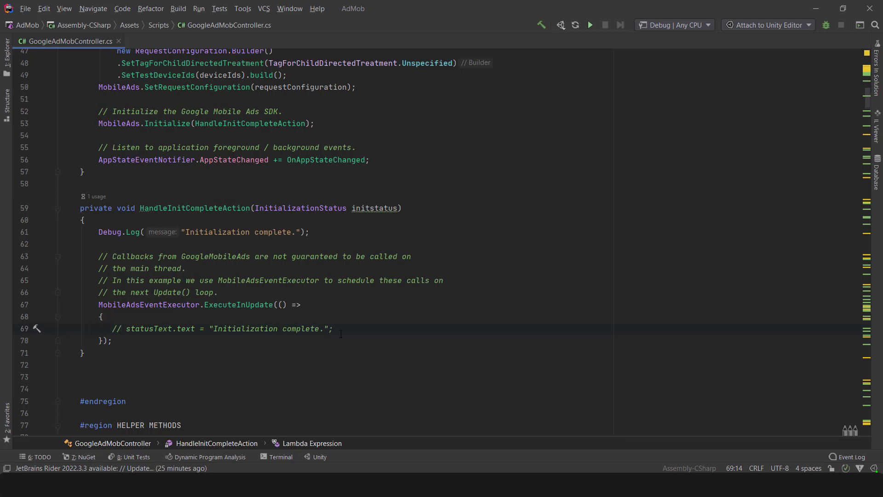
Add print("Initialization complete.") below the commented line and return to Unity
click(351, 332)
key(Return)
text(print)
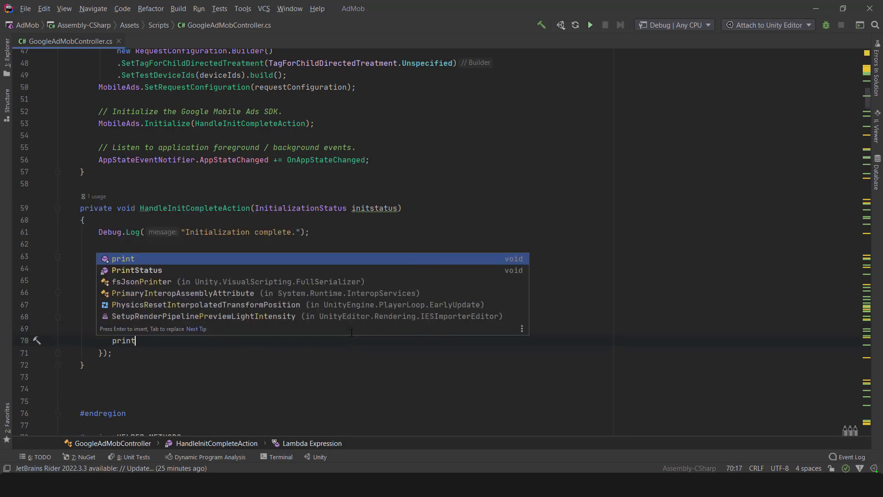
key(Return)
drag(329, 329, 209, 329)
key(ctrl+c)
click(139, 341)
key(ctrl+v)
drag(151, 365, 151, 375)
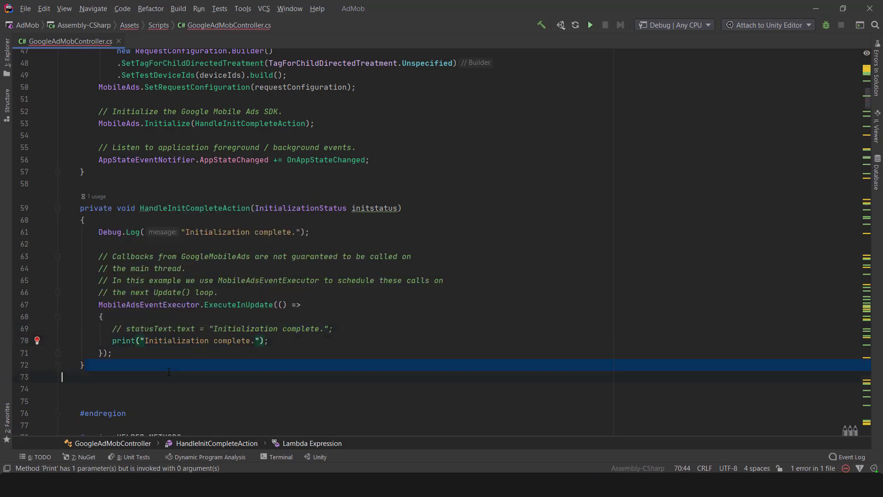
click(152, 401)
click(816, 8)
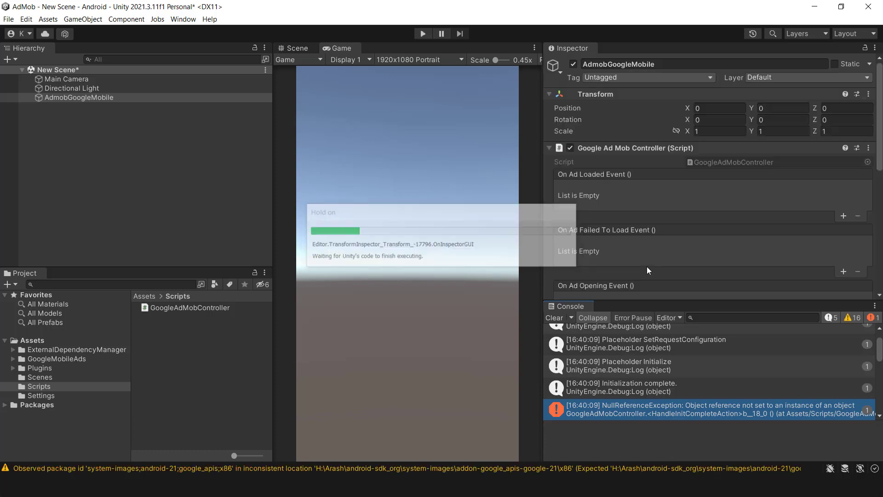
Play the scene, check the 'Initialization complete.' log, stop, and clear the console
click(421, 33)
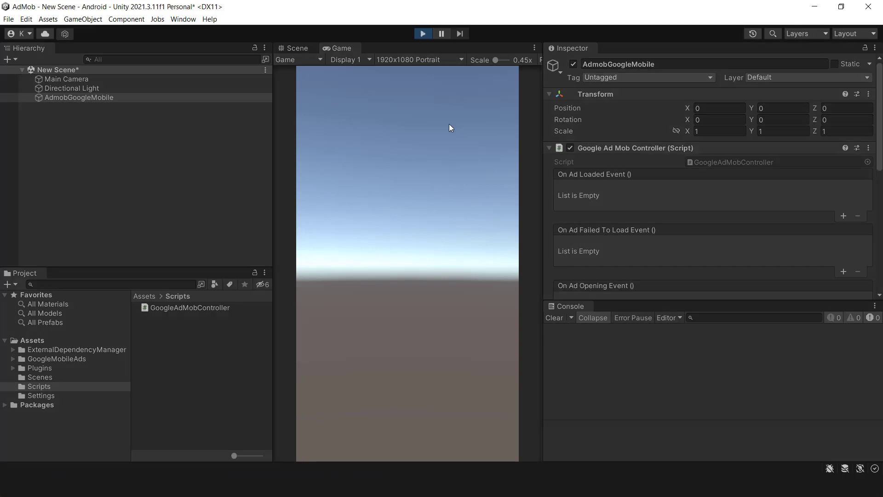
mouse_move(875, 375)
mouse_down()
mouse_move(873, 358)
mouse_move(882, 368)
mouse_up()
click(642, 381)
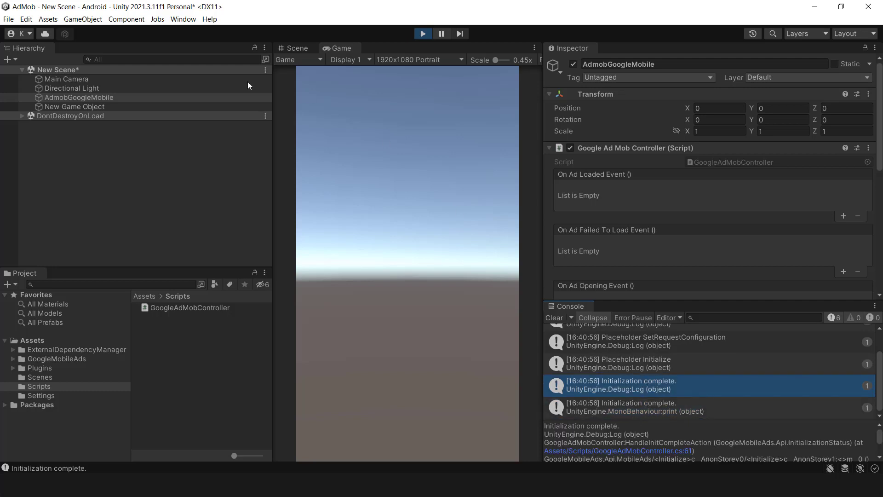
click(423, 33)
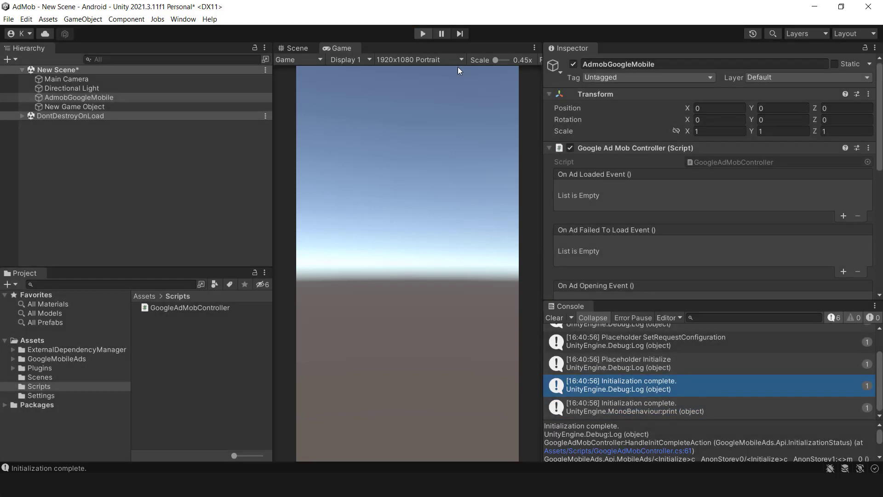
click(555, 318)
scroll(708, 184, down, 3)
scroll(713, 177, up, 3)
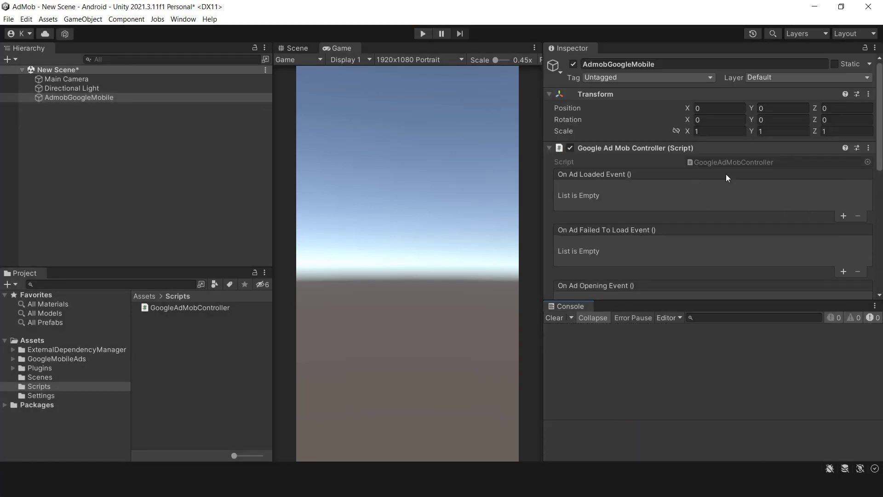
Add a UI Image named ShowBanner with width 300
right_click(43, 111)
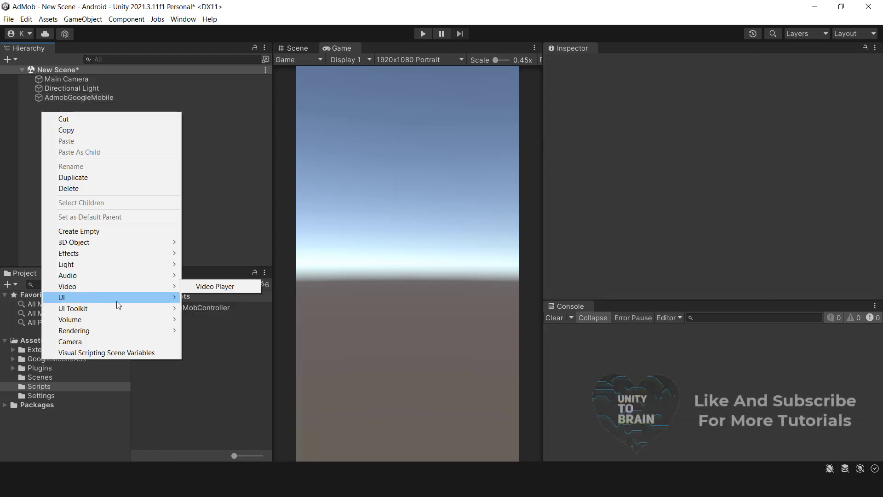
click(203, 299)
text(ShowBanner)
key(Return)
click(634, 201)
click(713, 141)
text(300)
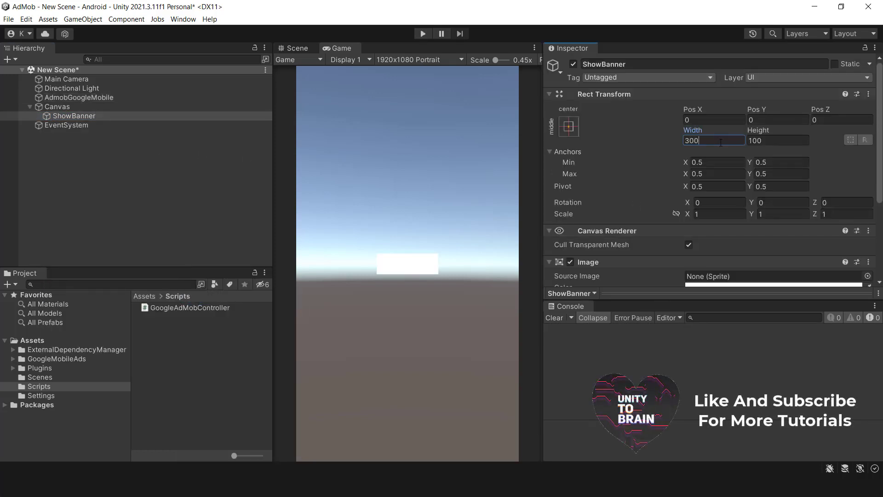
scroll(736, 175, down, 3)
Add a TextMeshPro child reading 'Show Banner', importing TMP Essentials
right_click(53, 115)
mouse_move(72, 312)
click(221, 314)
click(439, 243)
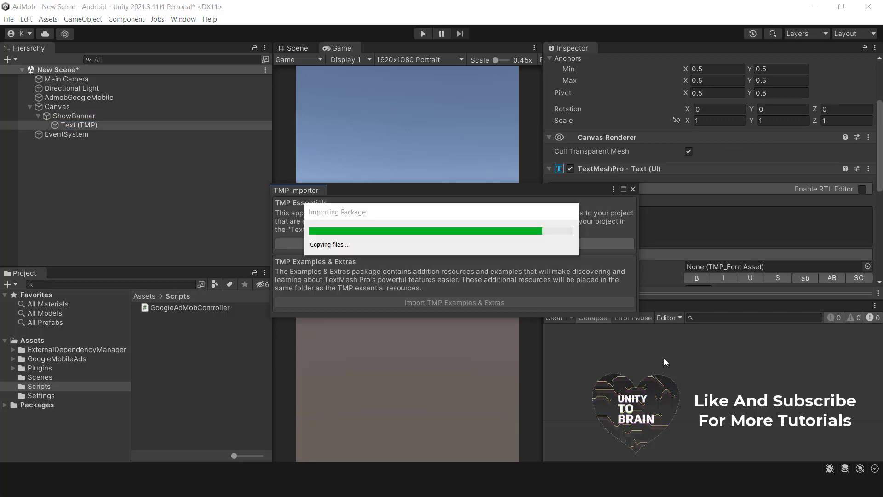
click(632, 189)
click(592, 225)
text(Show Banner)
scroll(593, 251, down, 3)
click(689, 232)
Make the Show Banner label bold, size 36, centred horizontally and vertically
click(76, 118)
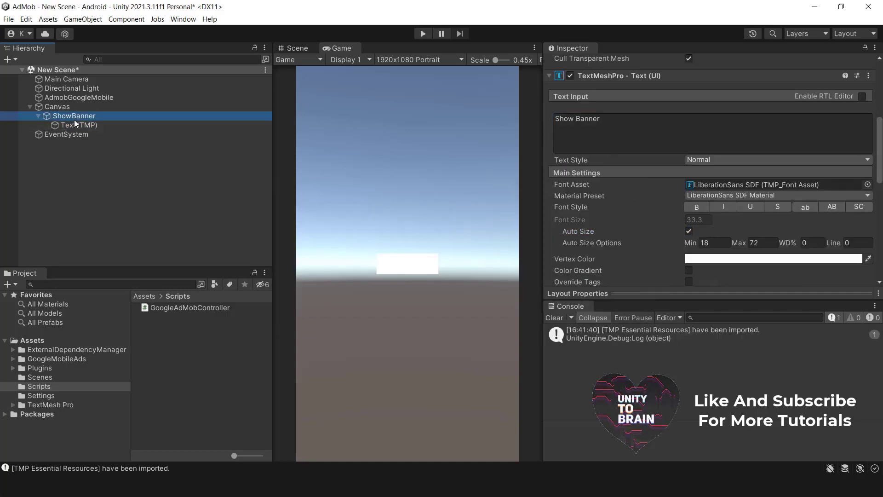
click(75, 125)
click(299, 49)
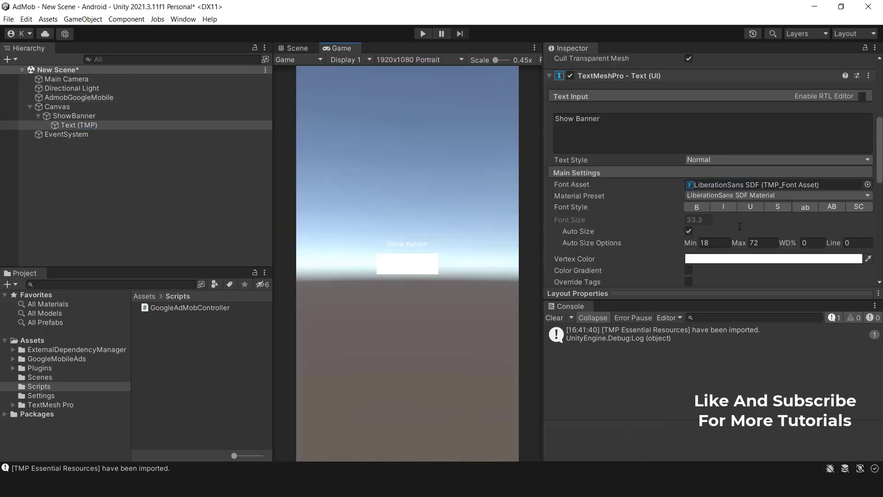
click(772, 119)
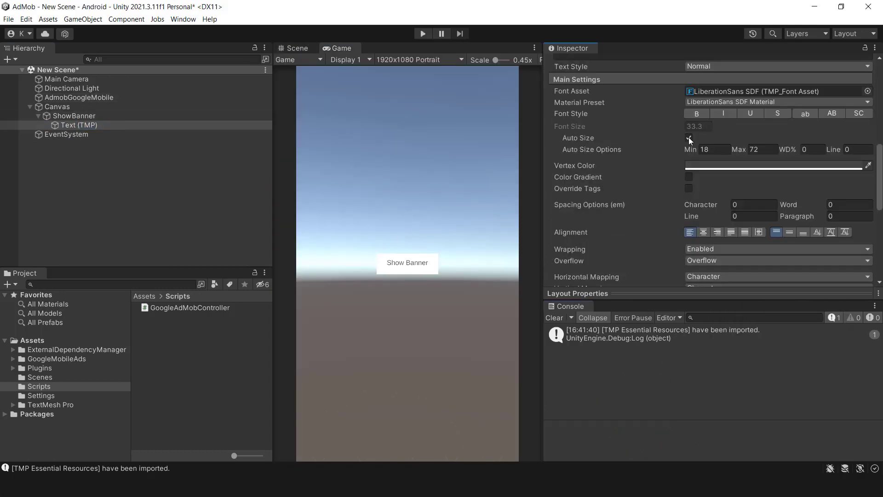
click(696, 114)
click(688, 137)
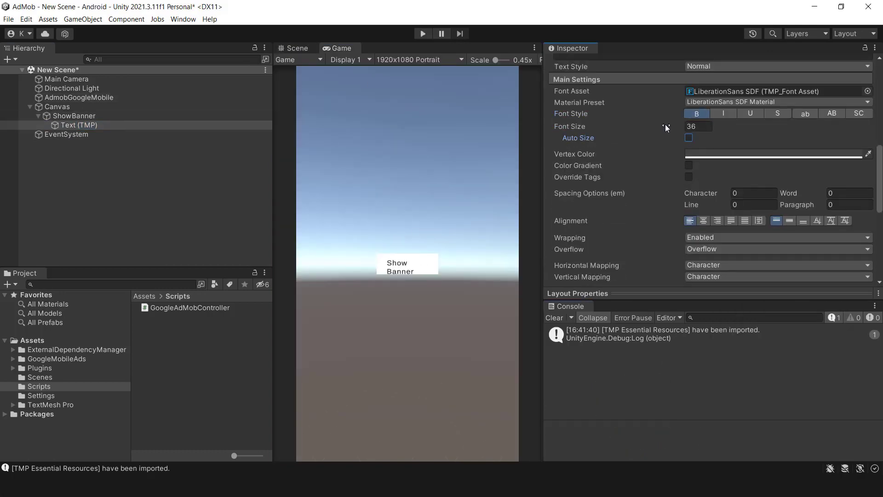
scroll(666, 126, down, 2)
scroll(666, 126, up, 2)
click(703, 221)
click(789, 221)
scroll(729, 163, up, 9)
Check the layout in the 2D Scene view, then pick a source image for ShowBanner
click(295, 48)
click(453, 60)
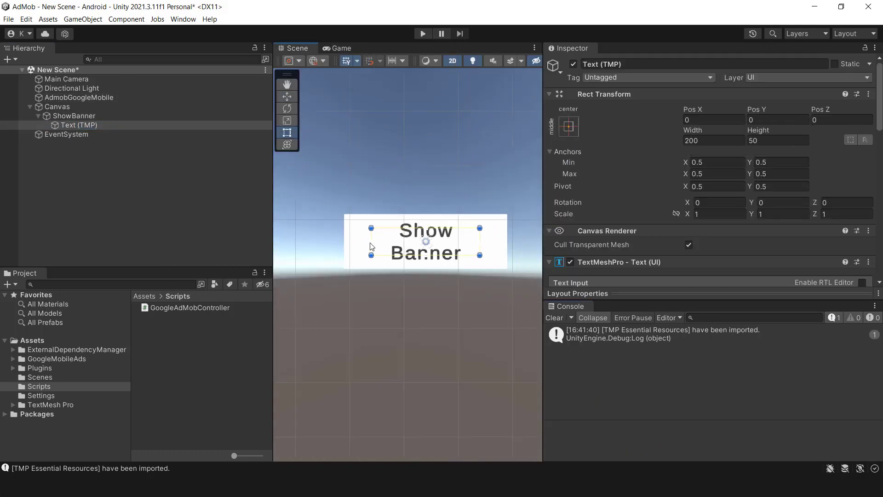
drag(371, 246, 355, 246)
drag(479, 242, 500, 242)
scroll(718, 213, down, 6)
click(343, 48)
click(74, 116)
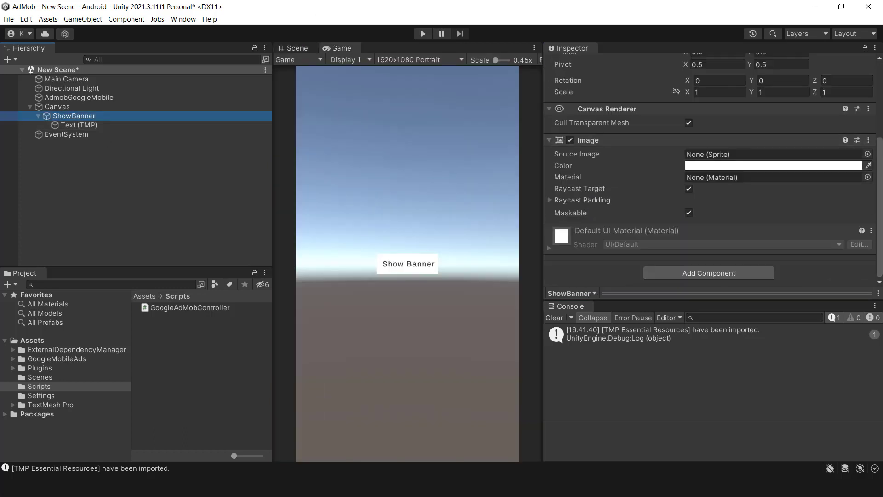
click(867, 154)
scroll(777, 294, down, 15)
Duplicate ShowBanner as 'Request Interstial Ad' with the label text 'Request Interstitial Ad'
double_click(835, 321)
click(39, 115)
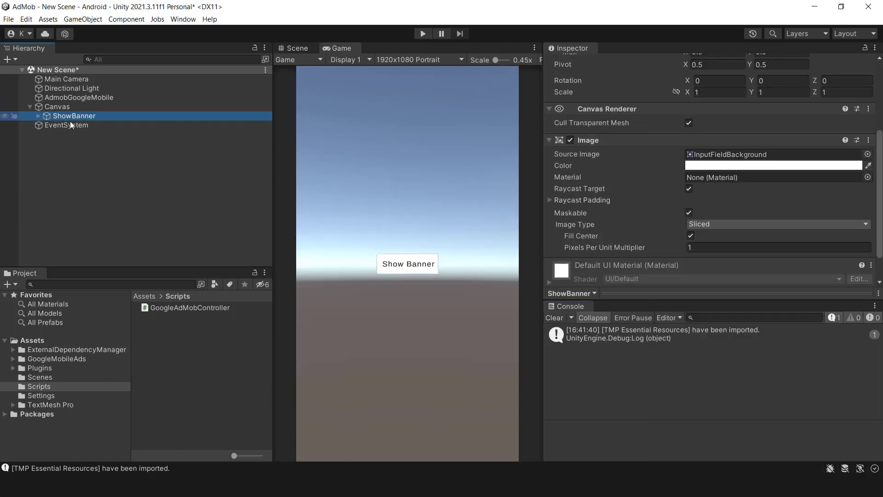
key(ctrl+d)
key(F2)
text(Request Intersti)
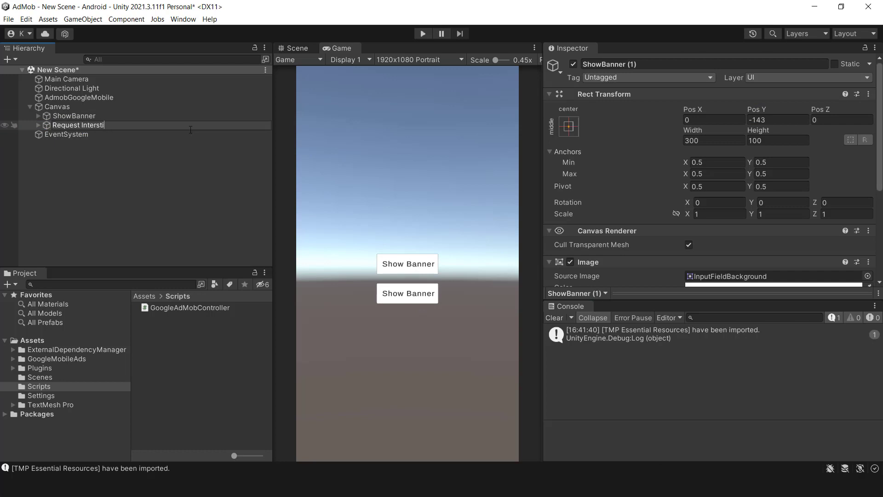
text(al Ad)
key(Return)
click(38, 125)
click(78, 133)
scroll(708, 184, down, 5)
click(611, 122)
key(ctrl+a)
text(Re)
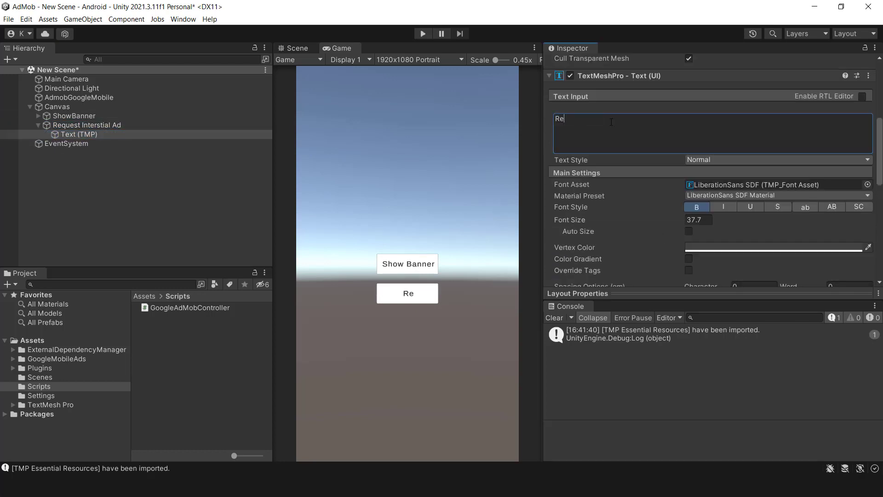
text(quest Interstitial Ad)
Duplicate that button as 'Show Interstial Ad' with the label 'Show Interstial Ad'
click(46, 126)
key(ctrl+d)
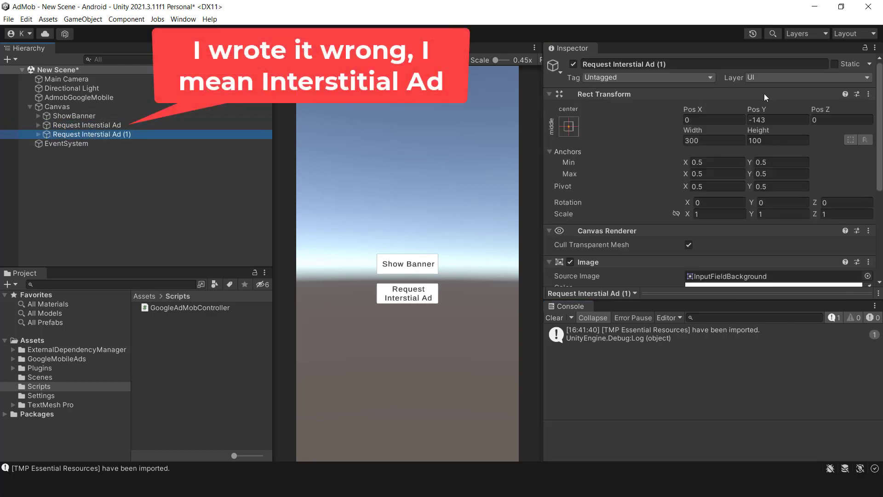
click(38, 135)
drag(132, 135, 3, 146)
key(BackSpace)
text(Show)
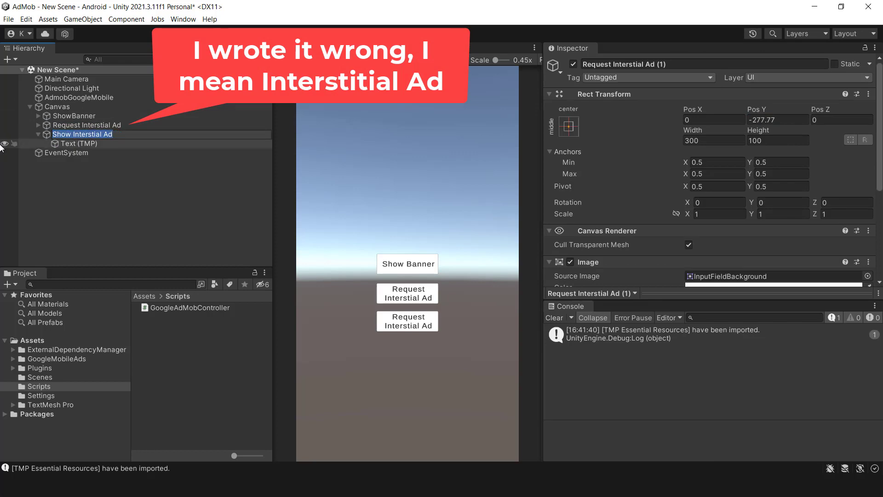
click(79, 144)
scroll(642, 198, down, 3)
click(643, 198)
text(Show Interstial Ad)
click(39, 134)
click(83, 134)
key(ctrl+d)
Move the next copy lower and name and label it 'Request Rewarded Ad'
drag(756, 109, 626, 109)
click(134, 142)
text(Reques)
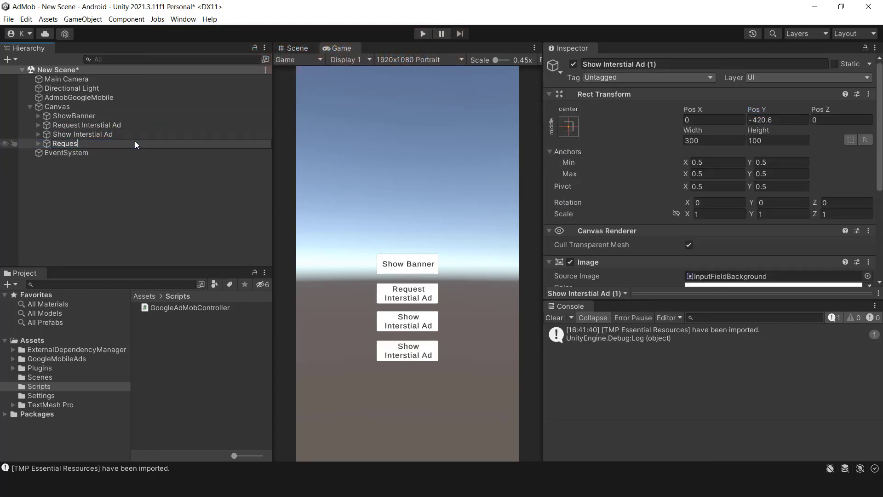
text(t Rewarded Ad)
drag(129, 144, 41, 148)
click(78, 153)
scroll(651, 186, down, 3)
click(649, 186)
key(ctrl+v)
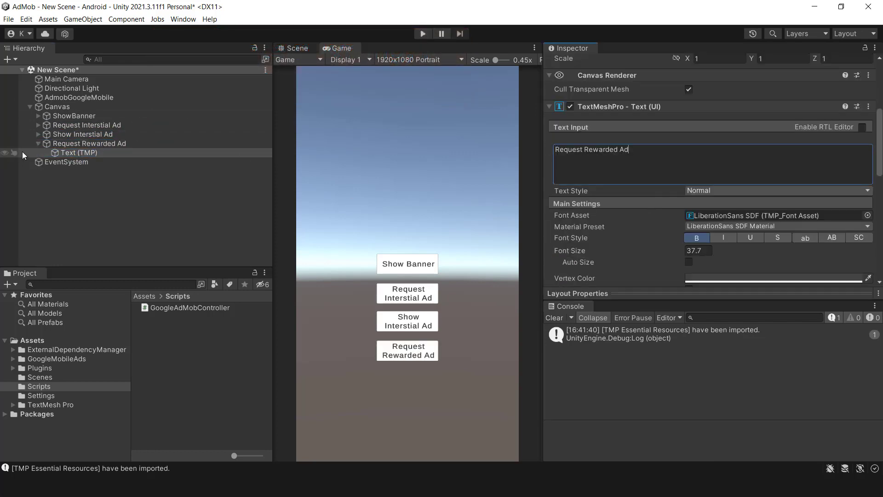
Add a 'Show Rewarded Ad' button below it with matching label text
key(ctrl+d)
drag(757, 109, 653, 157)
click(112, 153)
text(Show Rewarded Ad)
key(Return)
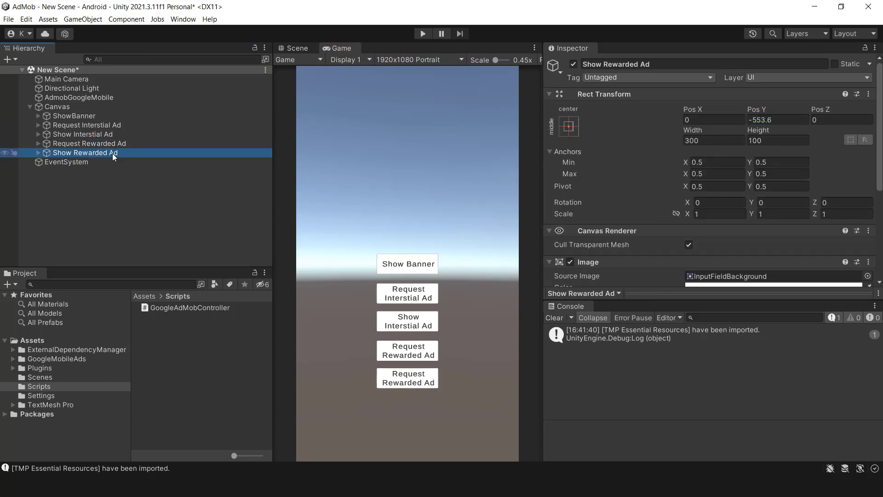
click(38, 153)
click(79, 162)
scroll(644, 186, down, 3)
click(156, 153)
scroll(649, 173, down, 3)
click(78, 162)
scroll(648, 173, down, 1)
click(646, 134)
text(Show Rewarded Ad)
Reselect the Show Banner button and briefly open its Add Component list
click(38, 152)
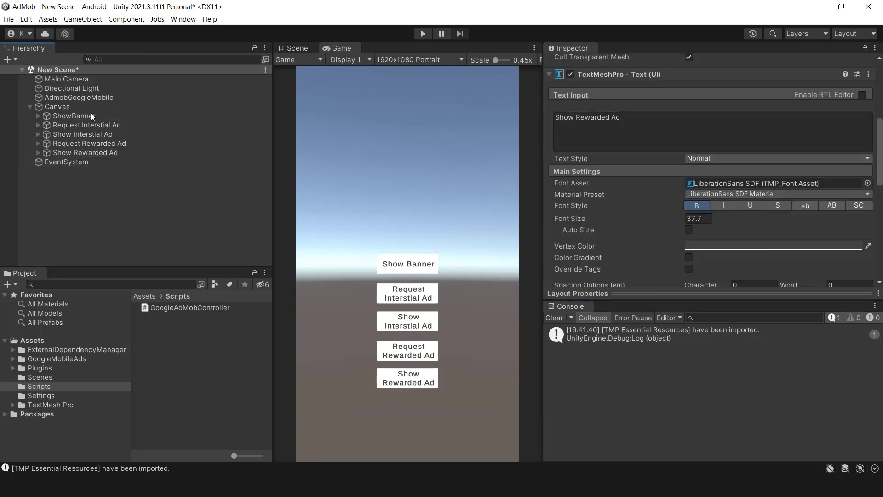
click(90, 116)
click(707, 273)
click(694, 275)
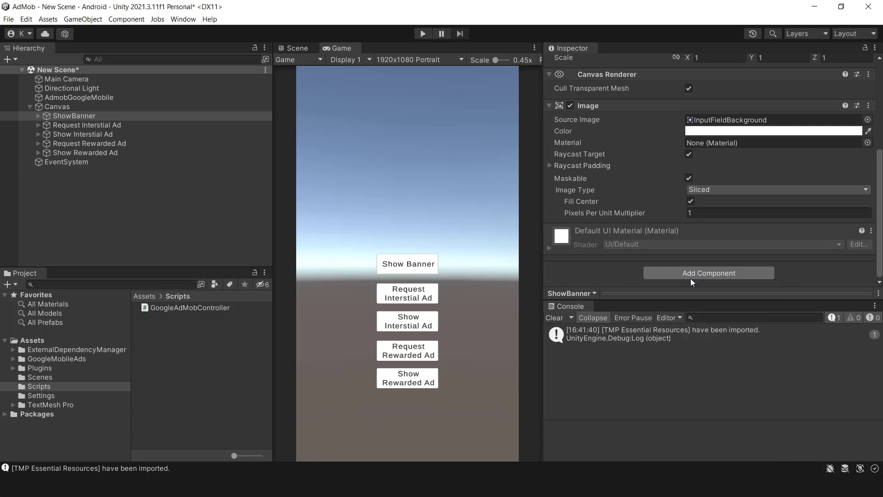
Add a Button component to the four new ad buttons
click(87, 124)
shift+click(79, 155)
click(709, 273)
click(689, 312)
Make Show Banner's On Click call RequestBannerAd on AdmobGoogleMobile
click(75, 116)
scroll(717, 184, down, 10)
click(843, 211)
drag(78, 98, 609, 201)
click(717, 190)
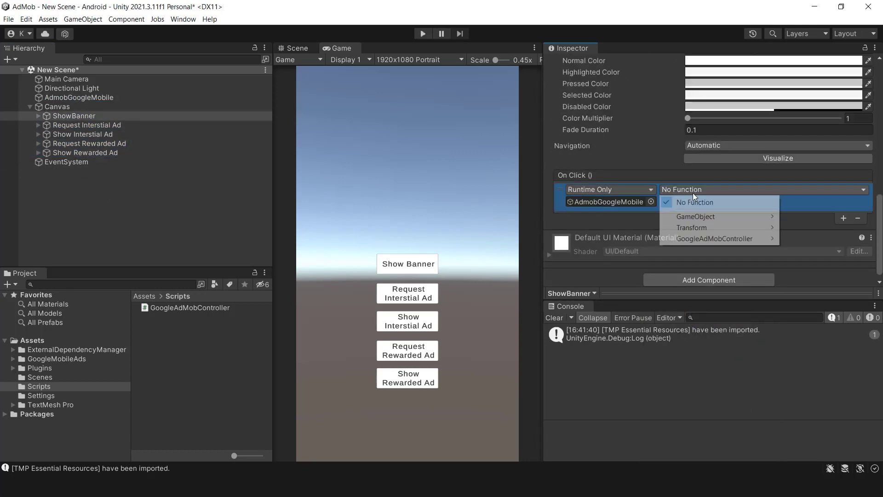
mouse_move(714, 239)
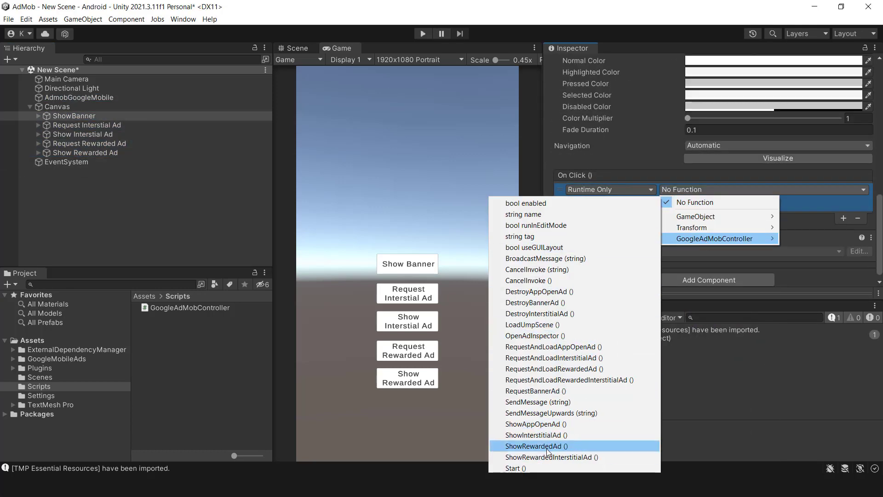
click(531, 391)
Wire the interstitial buttons to RequestAndLoadInterstitialAd and ShowInterstitialAd on AdmobGoogleMobile
click(87, 125)
click(843, 217)
drag(79, 97, 607, 203)
click(763, 189)
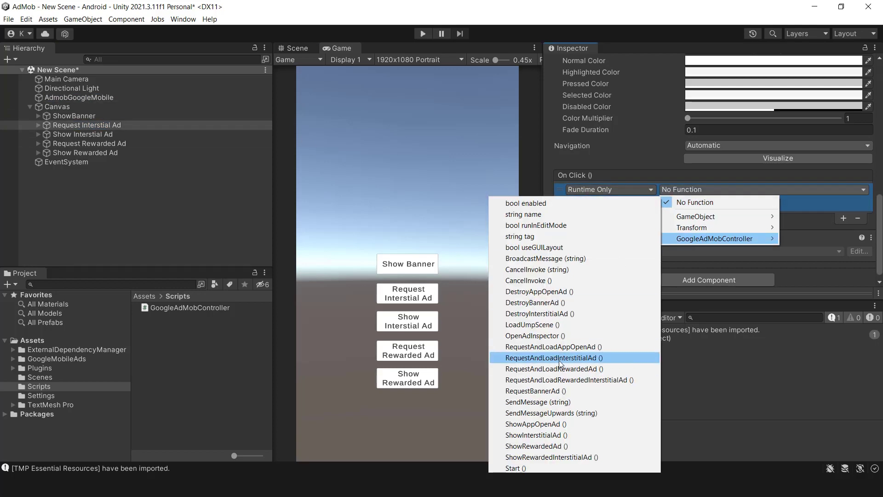
click(554, 358)
click(84, 134)
click(843, 217)
drag(79, 97, 598, 202)
click(763, 189)
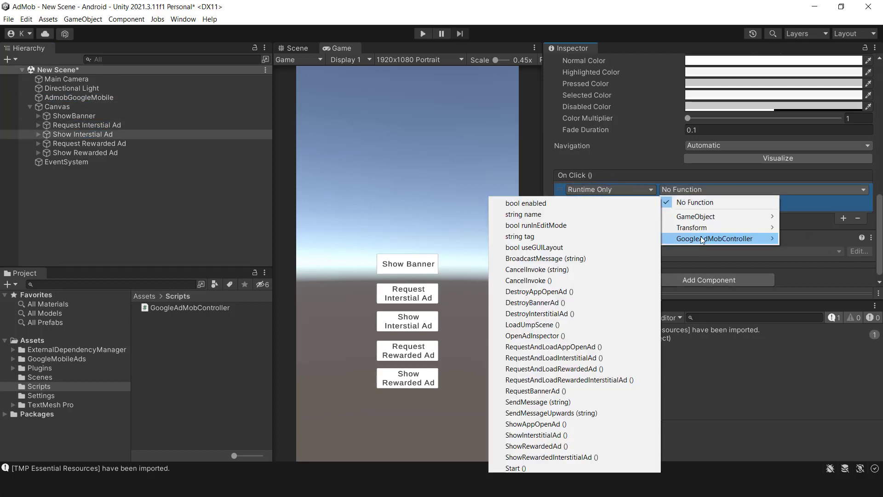
click(531, 446)
Wire the rewarded buttons to RequestAndLoadRewardedAd and ShowRewardedAd on AdmobGoogleMobile
click(89, 143)
click(843, 217)
drag(79, 98, 607, 202)
click(763, 189)
click(542, 358)
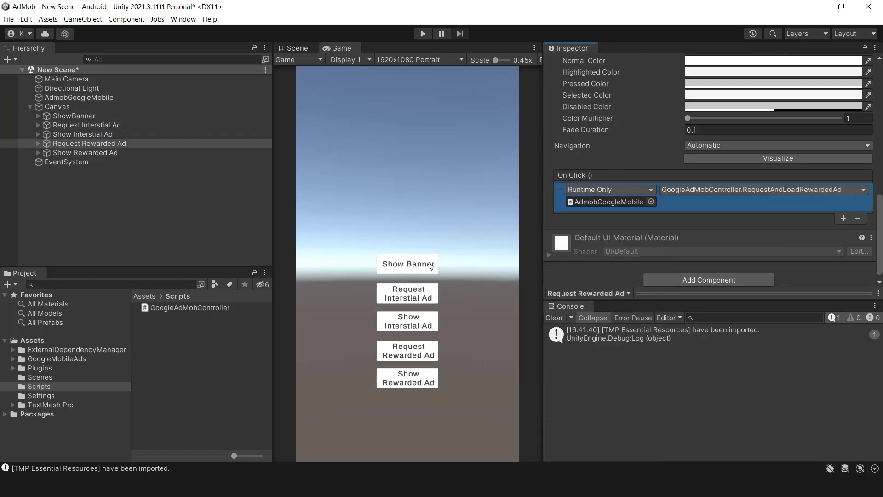
click(85, 153)
click(843, 217)
drag(79, 97, 607, 202)
click(764, 189)
mouse_move(729, 239)
click(532, 446)
click(554, 317)
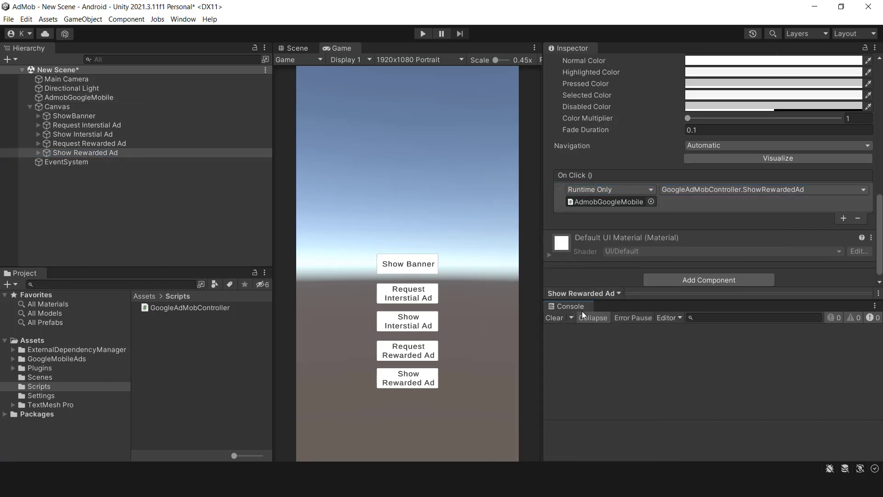
Save the scene and the project
click(9, 19)
click(23, 65)
click(9, 20)
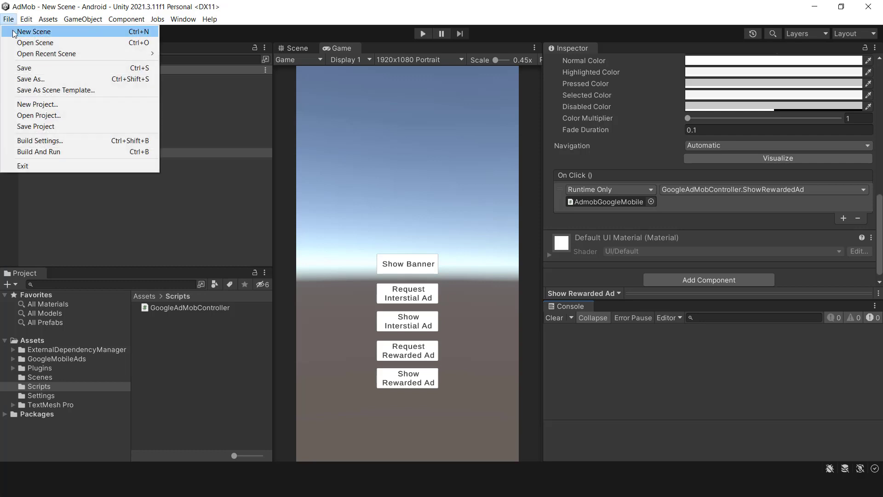
click(34, 126)
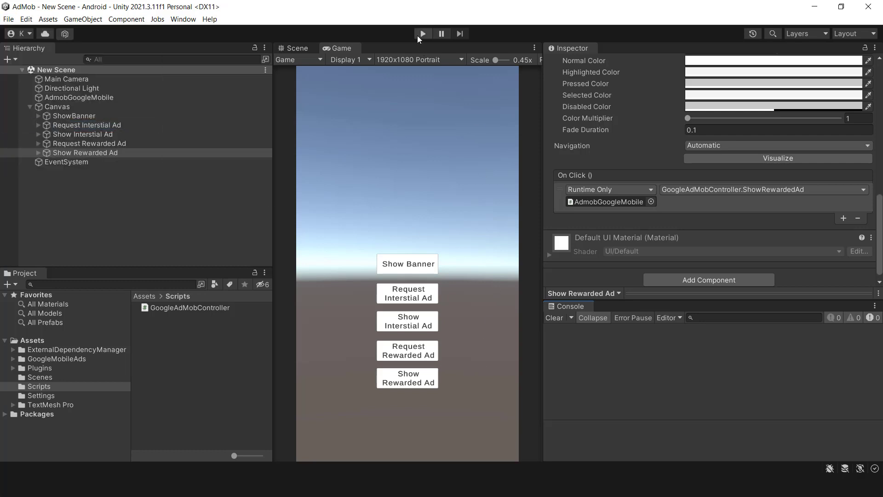
Play-test the Show Banner button, then open the error's line GoogleAdMobController.cs:592
click(422, 34)
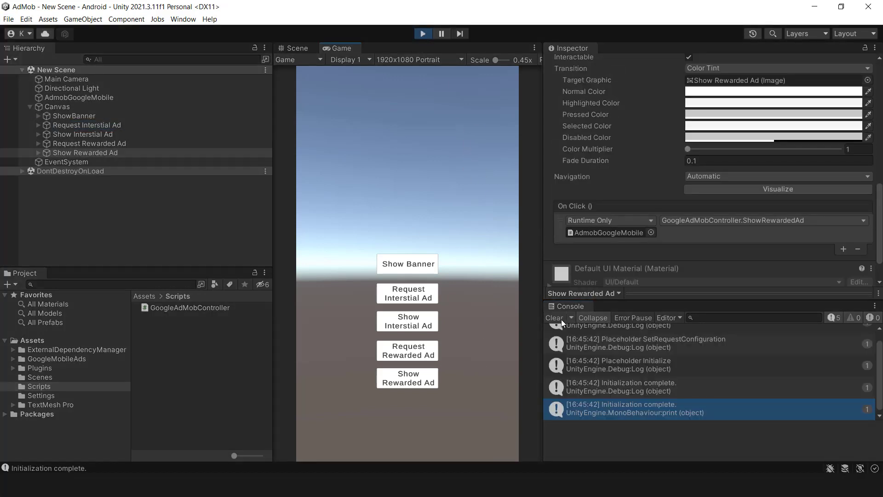
click(558, 319)
click(417, 268)
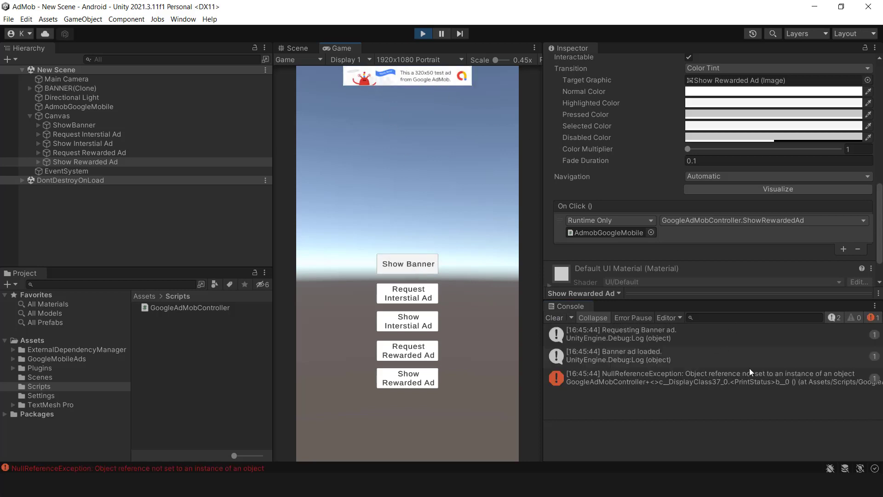
click(420, 33)
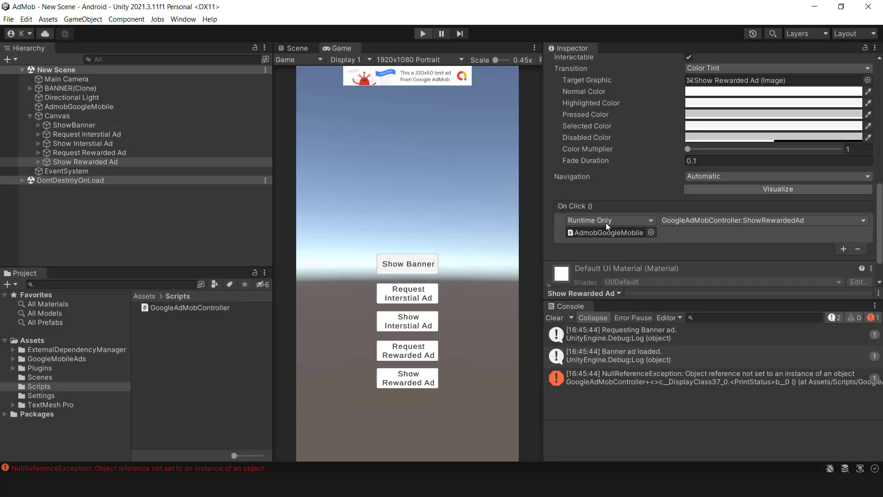
click(689, 374)
click(673, 442)
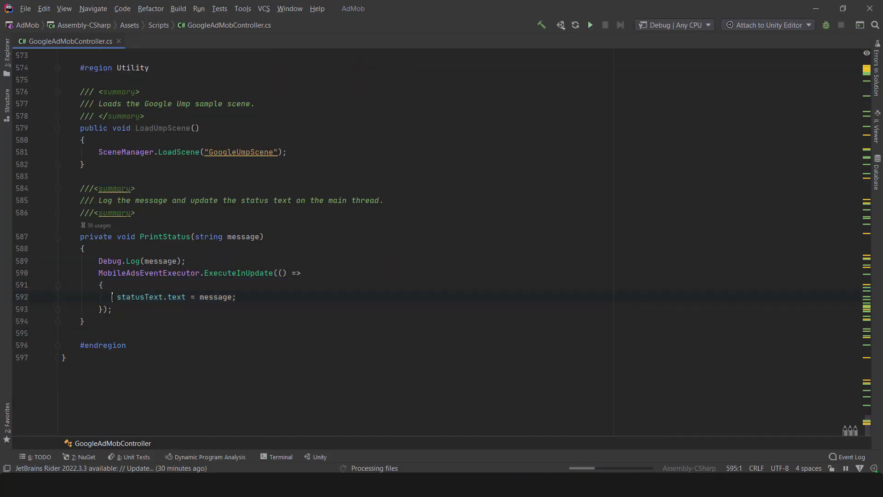
Comment out the statusText line 592, add print(message) below it, save, and minimize Rider
click(277, 297)
key(ctrl+slash)
key(Return)
key(Return)
text(pri)
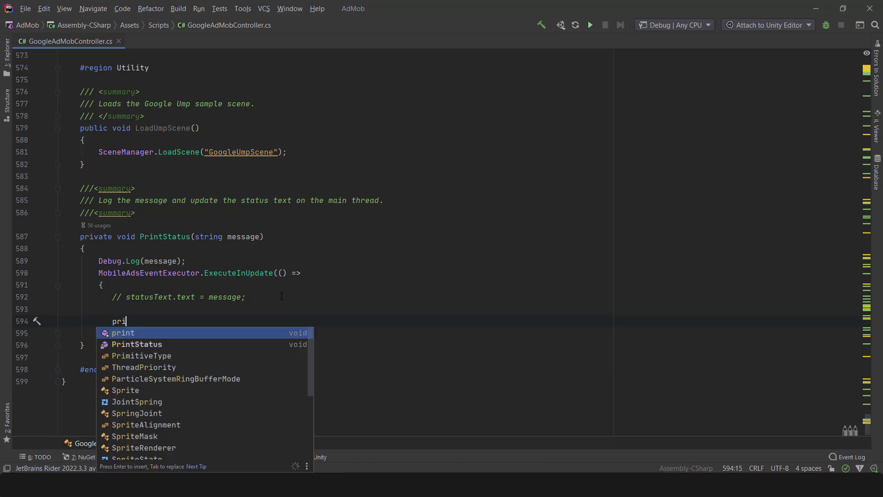
key(Return)
text(message)
click(184, 358)
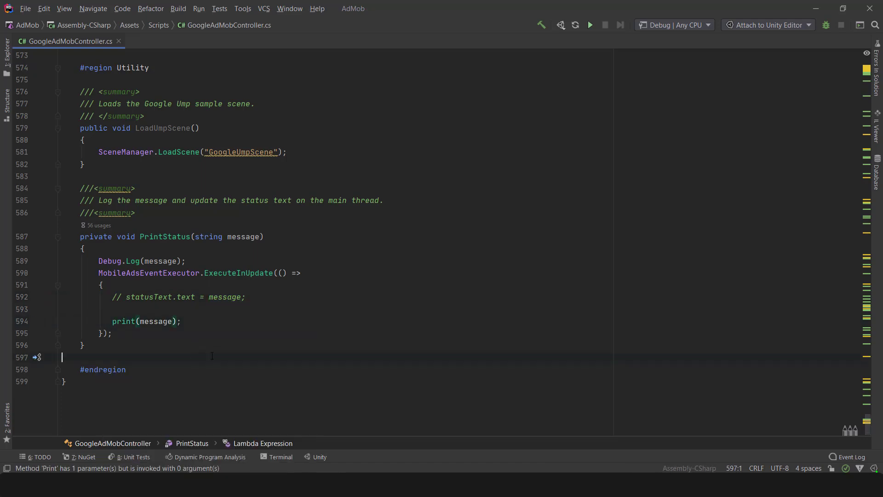
key(ctrl+s)
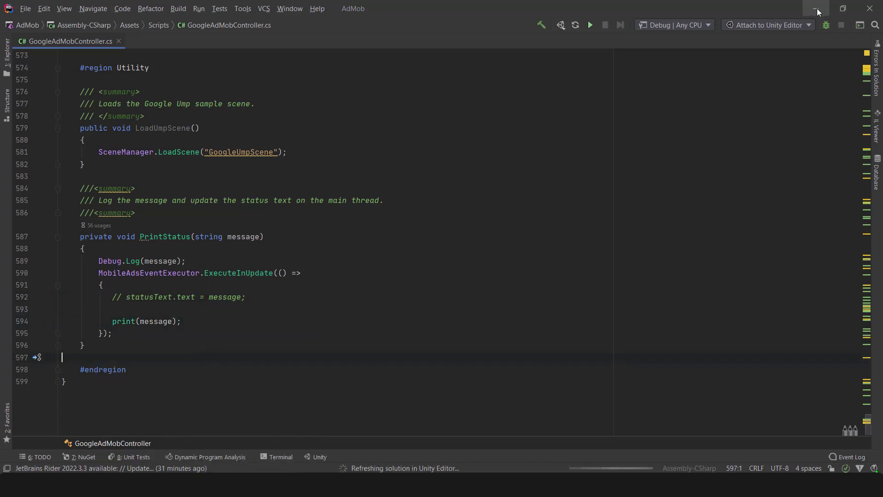
click(817, 10)
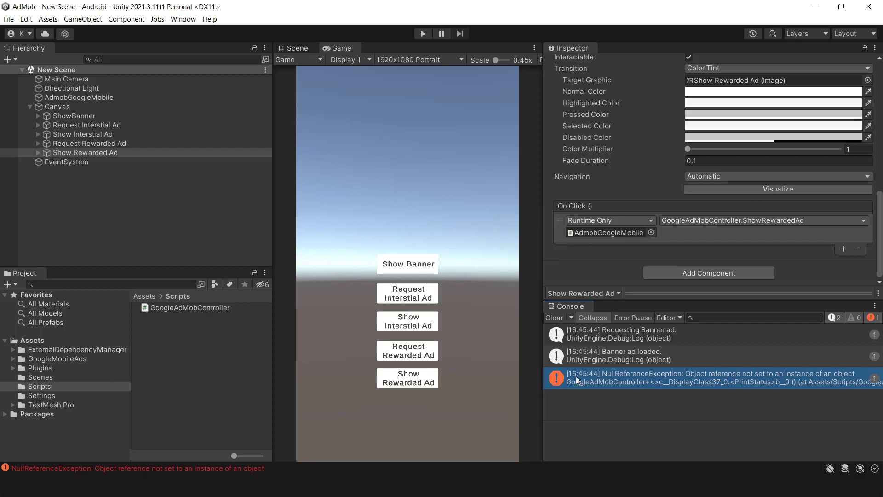
Restart Play mode and test the banner and interstitial test ads, clearing the console
click(555, 314)
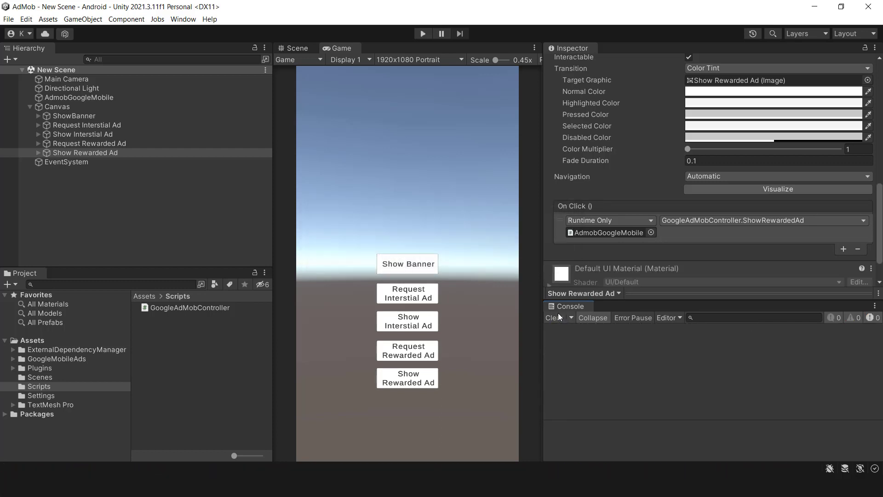
click(422, 37)
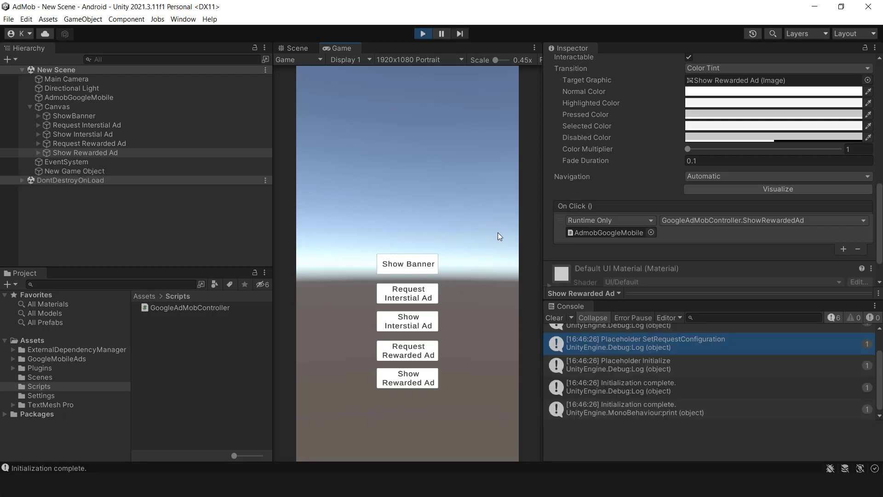
click(553, 318)
click(409, 267)
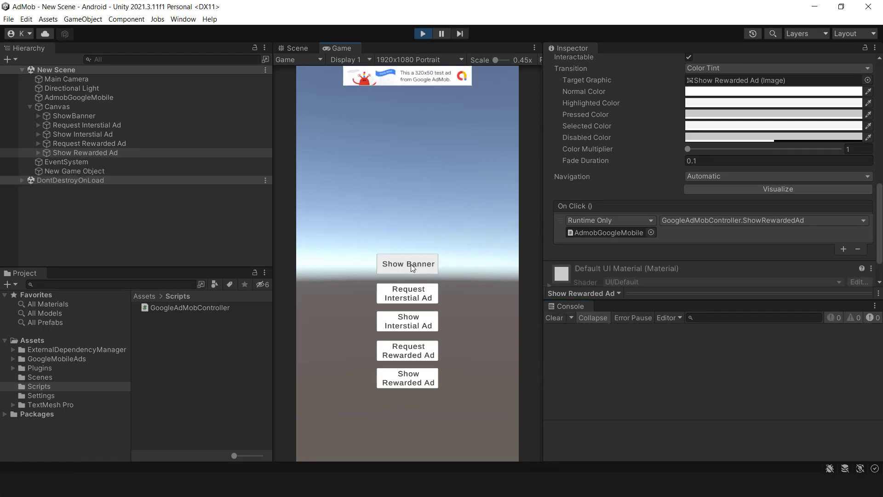
click(548, 318)
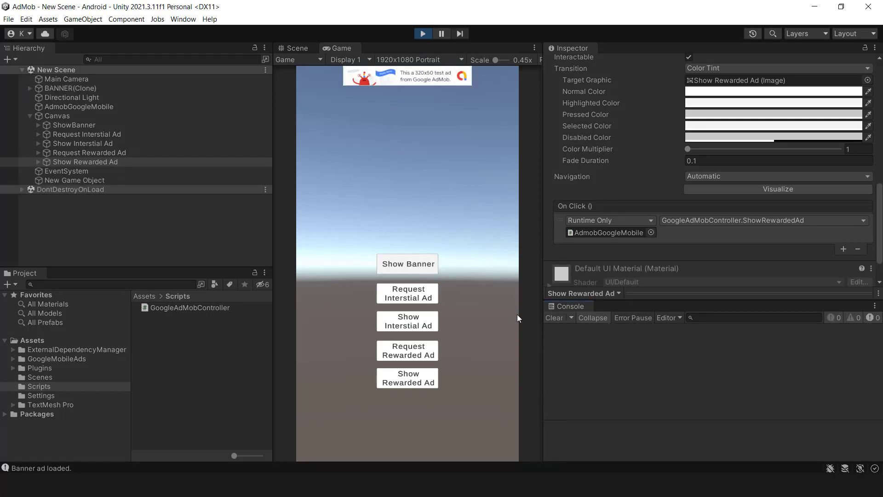
click(409, 293)
click(405, 321)
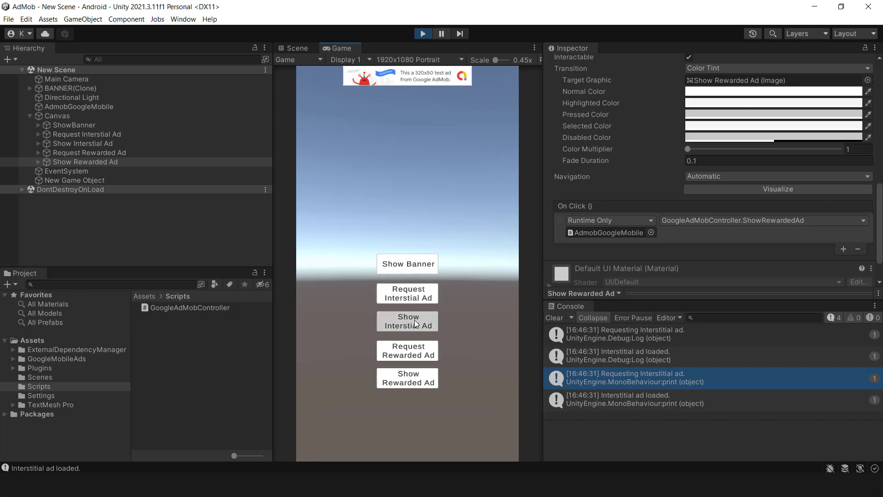
click(324, 116)
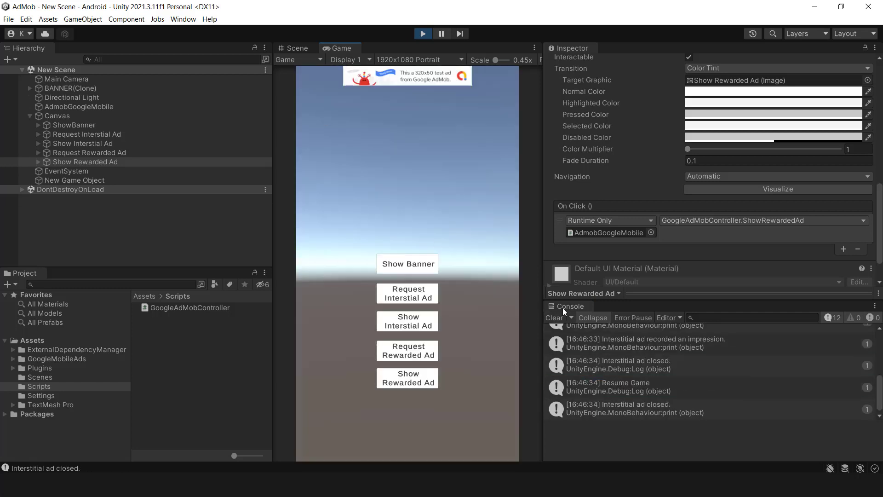
Request and show the rewarded test ad, closing it after its countdown
click(554, 317)
click(417, 358)
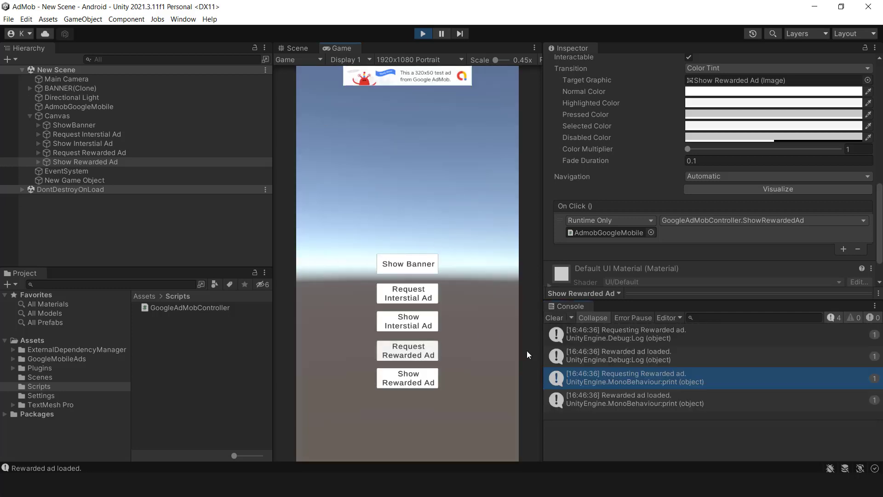
click(552, 317)
click(418, 378)
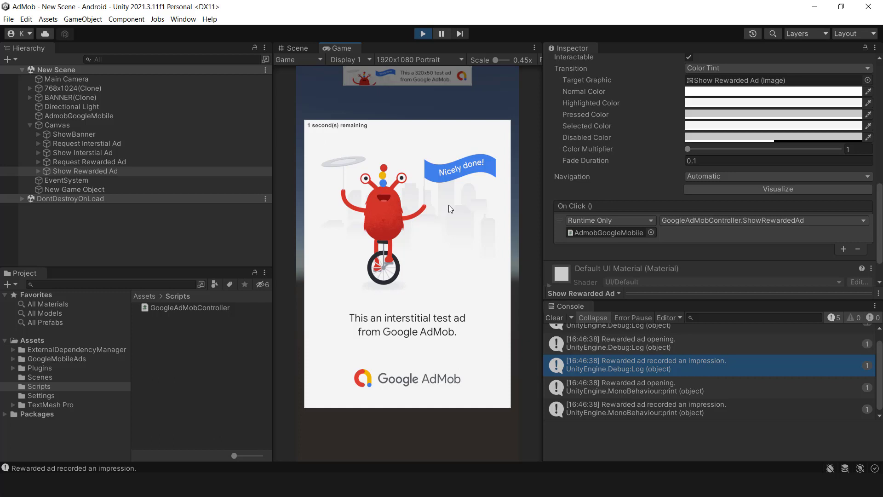
click(325, 124)
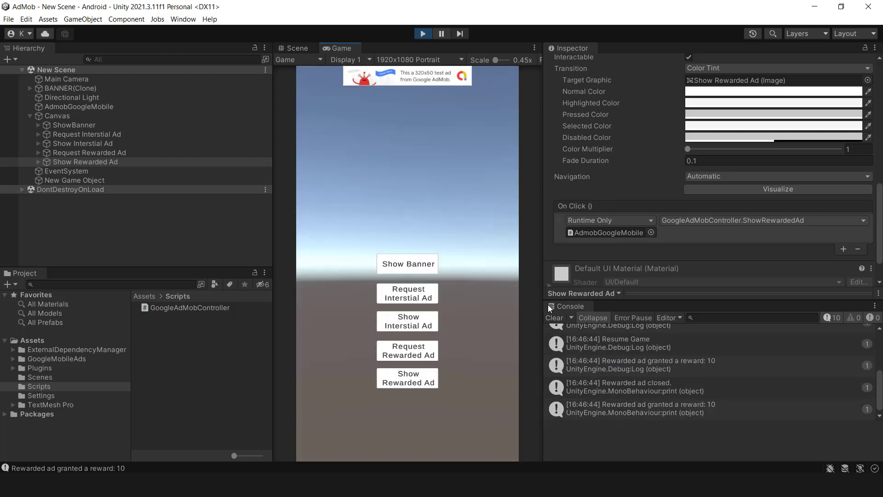
click(554, 317)
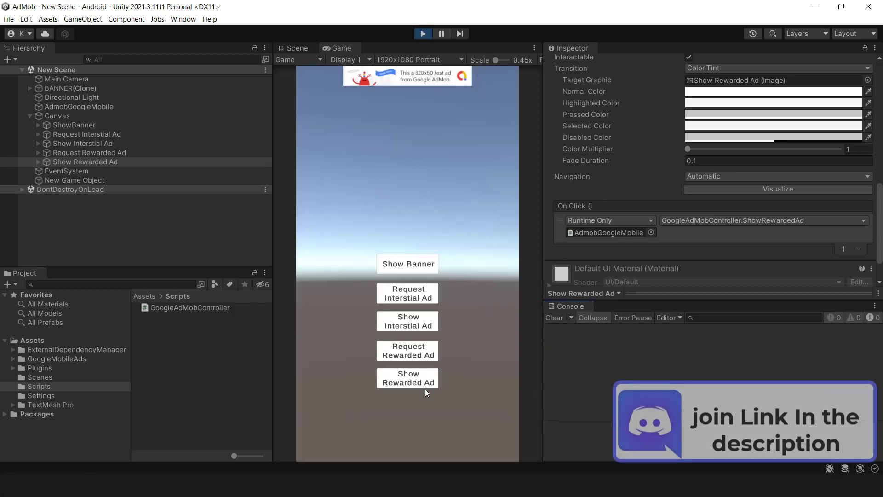
Stop Play mode and select the GoogleAdMobController script in the Project panel
click(423, 34)
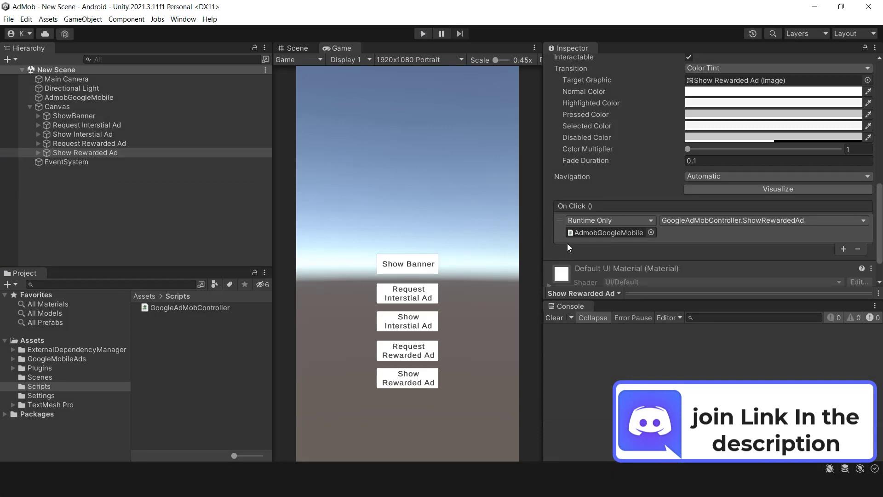
click(200, 306)
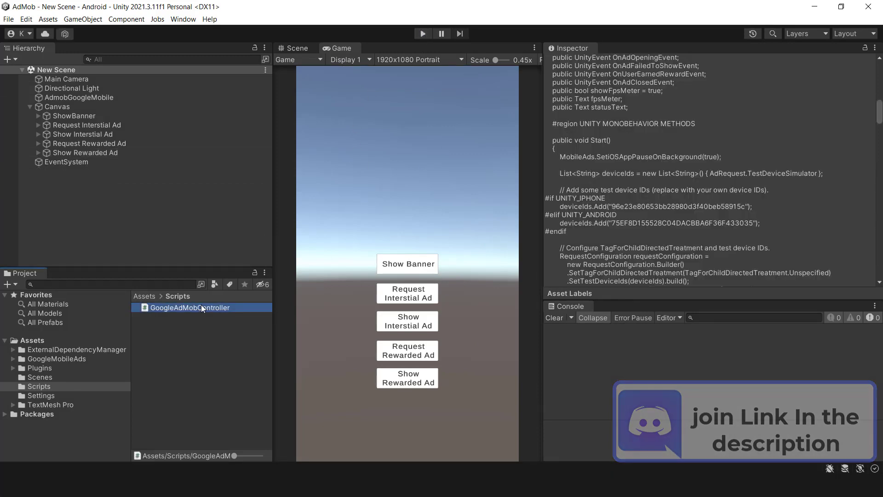
scroll(879, 103, down, 2)
drag(879, 103, 880, 83)
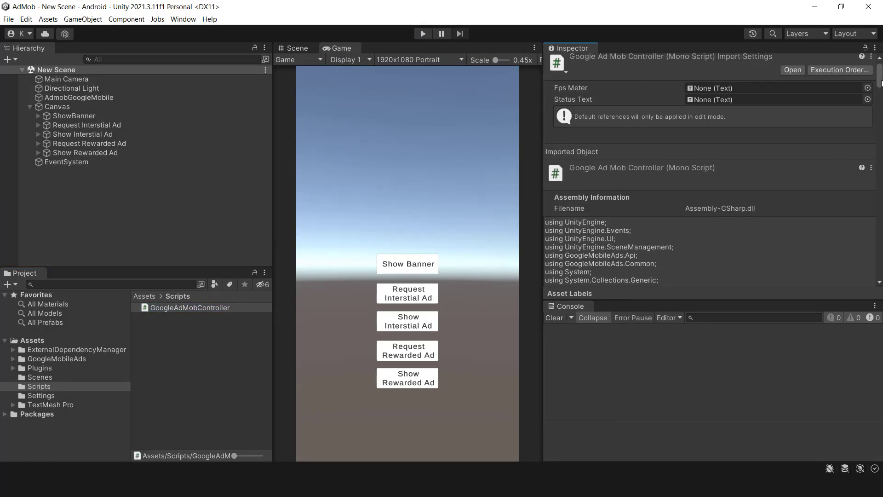
click(870, 168)
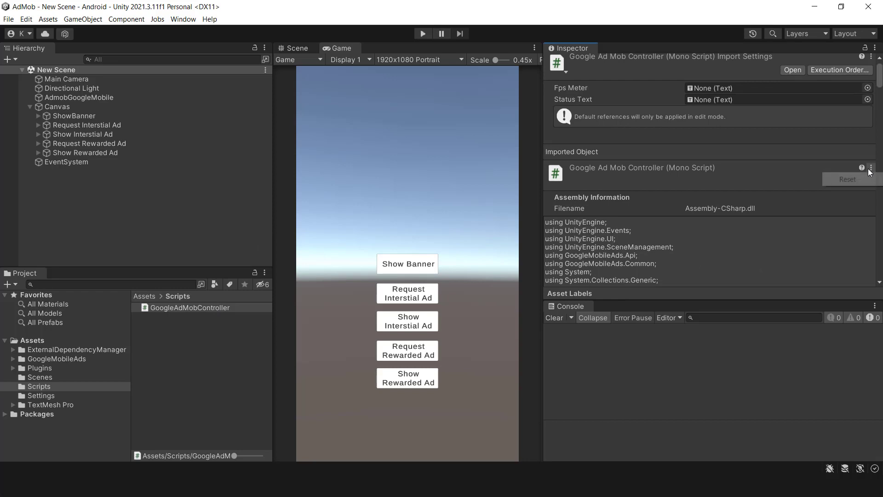
Open GoogleAdMobController.cs in Rider and scroll through the script
click(730, 393)
double_click(185, 307)
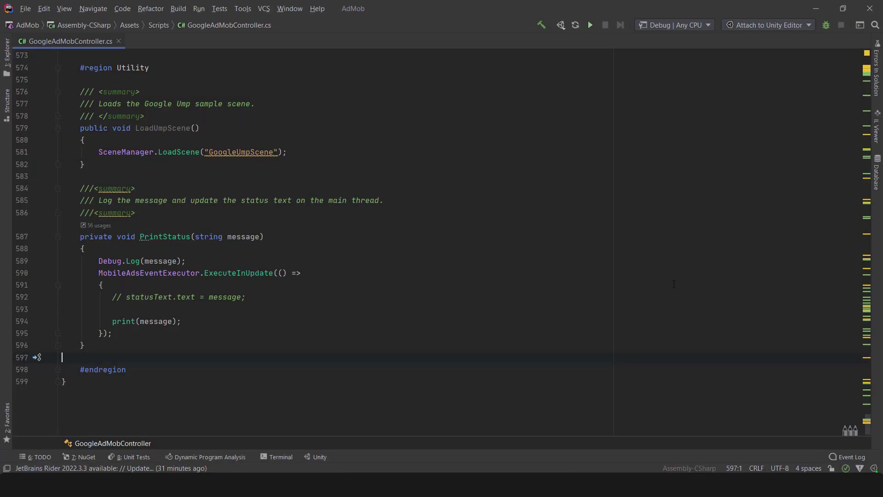
scroll(828, 242, up, 6)
drag(867, 417, 866, 81)
scroll(336, 279, up, 4)
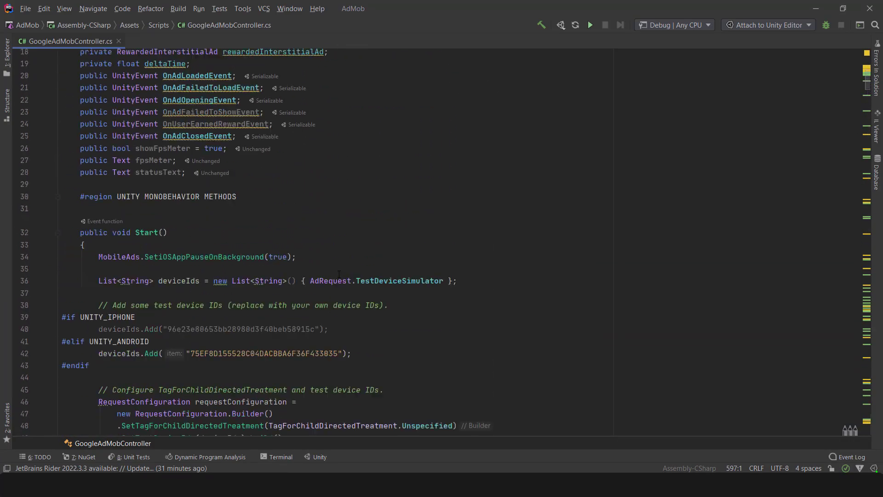
scroll(336, 278, down, 3)
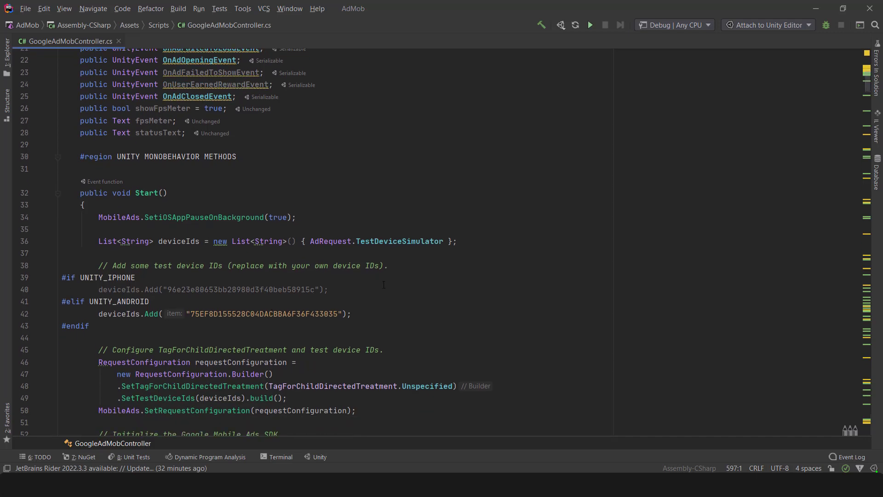
Inspect the Android test device ID line (line 42) in deviceIds
drag(354, 313, 93, 314)
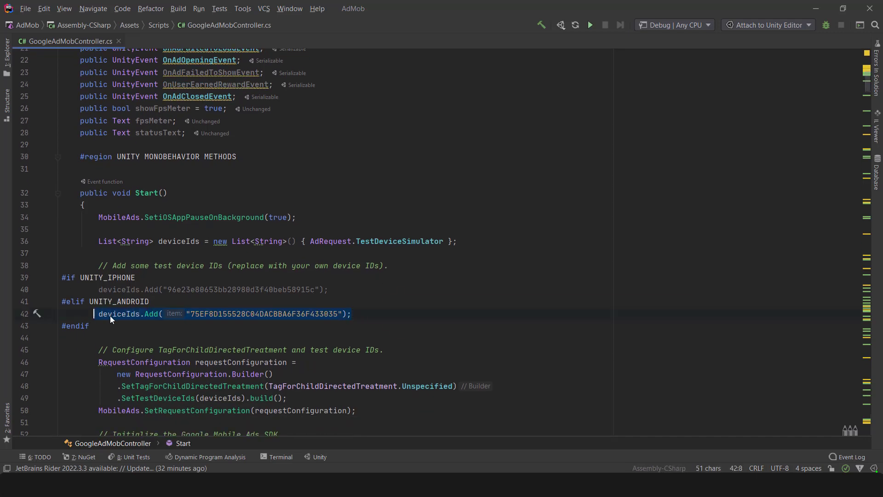
click(237, 337)
scroll(237, 337, down, 3)
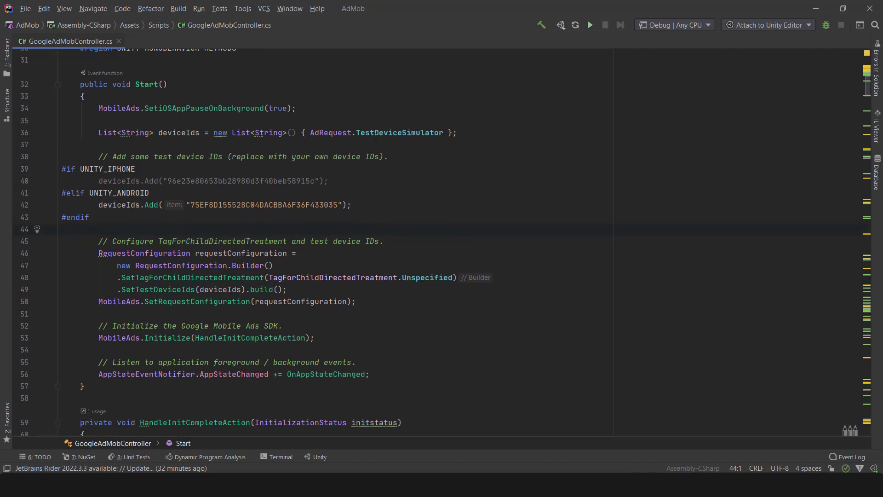
click(365, 209)
scroll(504, 262, up, 2)
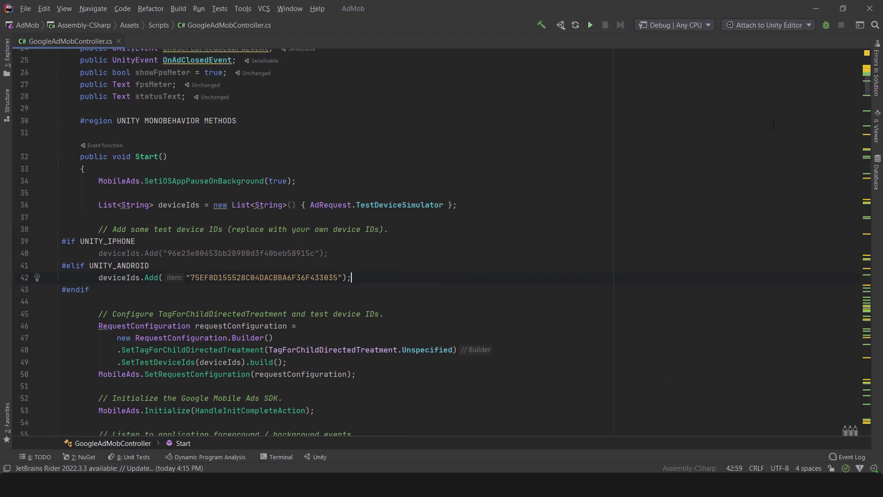
drag(861, 84, 864, 125)
scroll(837, 131, up, 3)
Check the Android banner and iOS interstitial ad unit ID lines, then return to Unity
drag(370, 329, 98, 329)
click(415, 318)
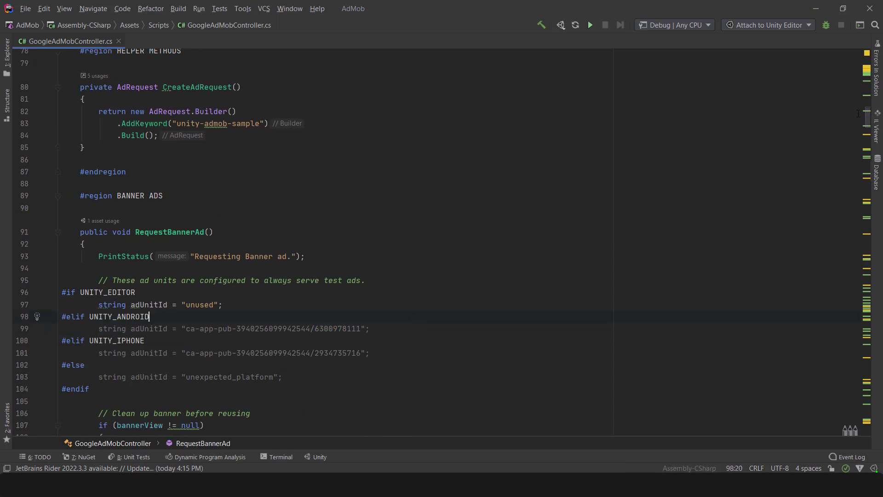
drag(869, 120, 872, 177)
drag(371, 176, 87, 176)
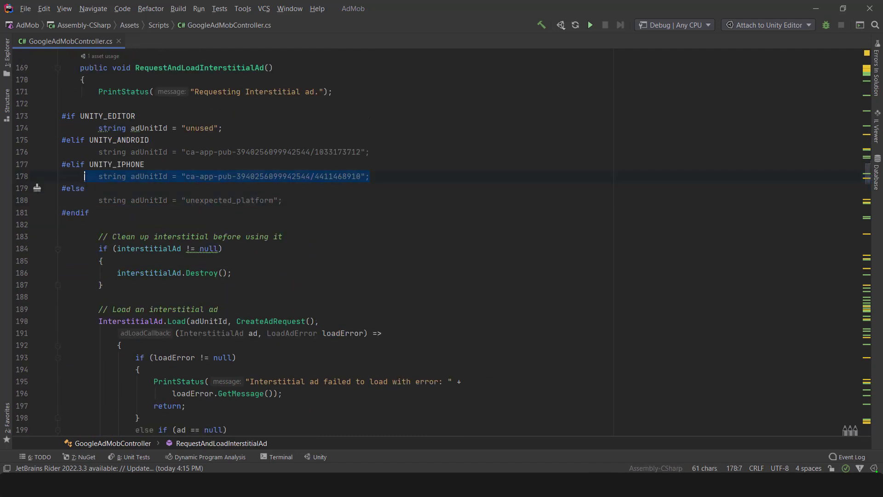
scroll(388, 161, up, 1)
click(434, 218)
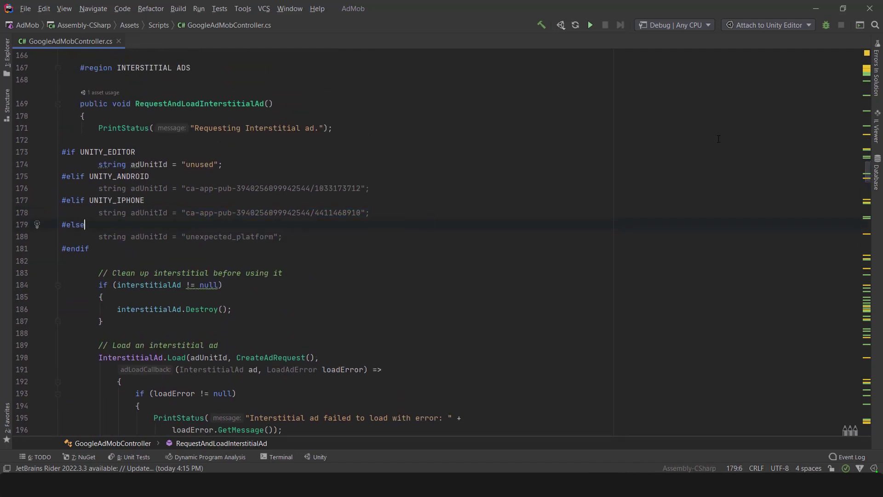
click(820, 6)
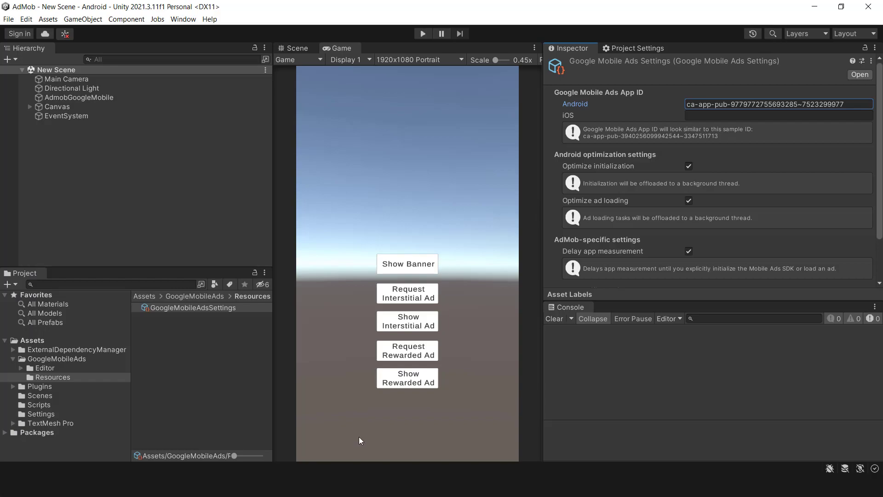
Start a new AdMob test device named UnityToBrain Test Ad on the Android platform
key(alt+Tab)
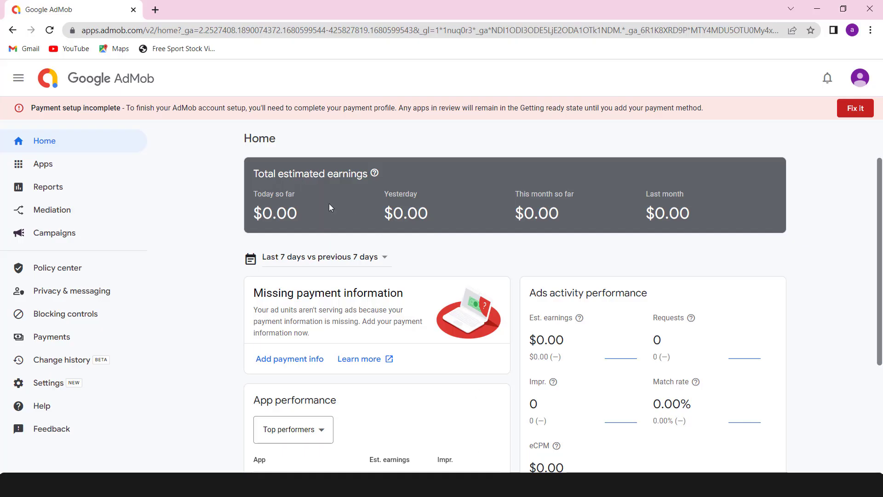
click(51, 383)
click(411, 171)
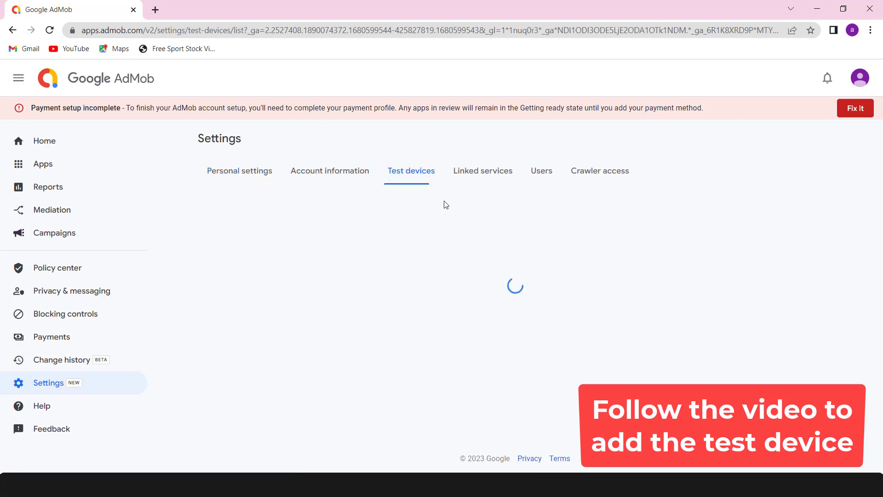
click(489, 377)
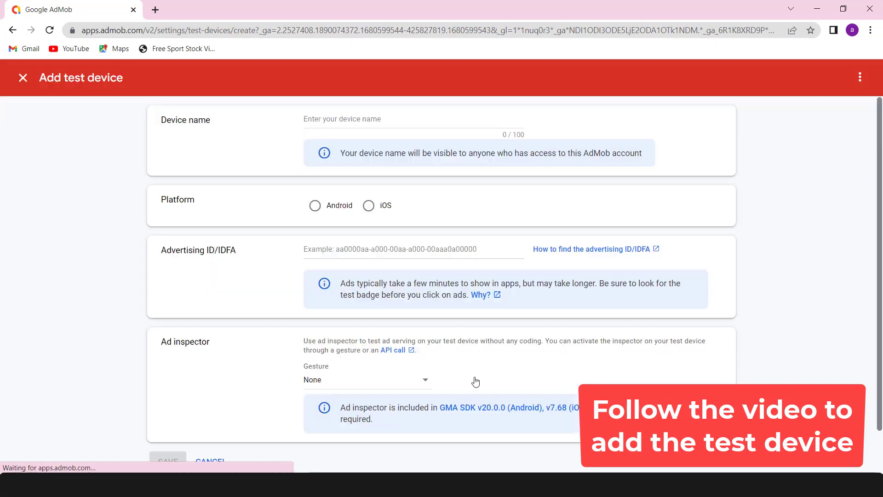
click(335, 132)
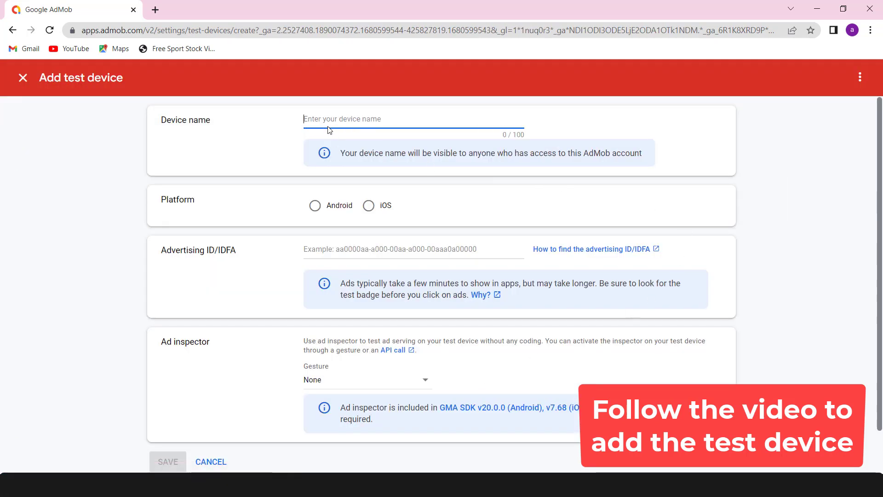
text(Unity)
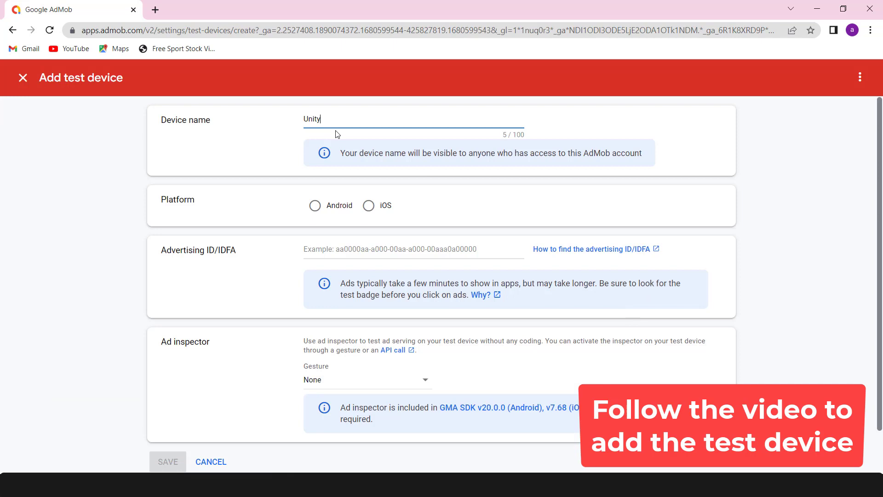
text(ToBr)
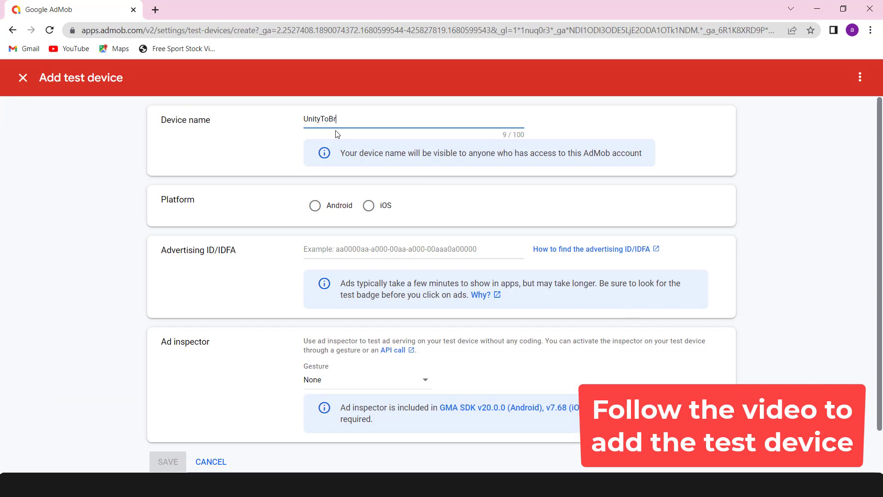
text(ain Test Ad)
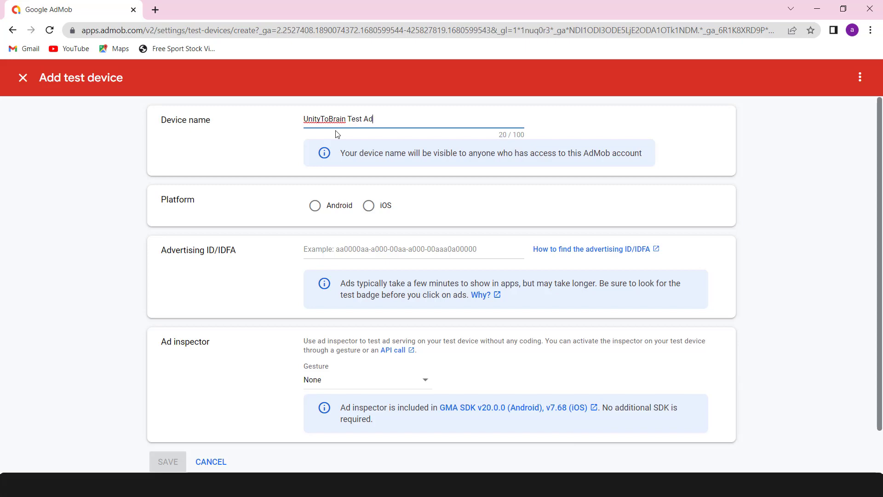
click(315, 206)
Find the phone's advertising ID under Settings > Google > Ads
click(414, 250)
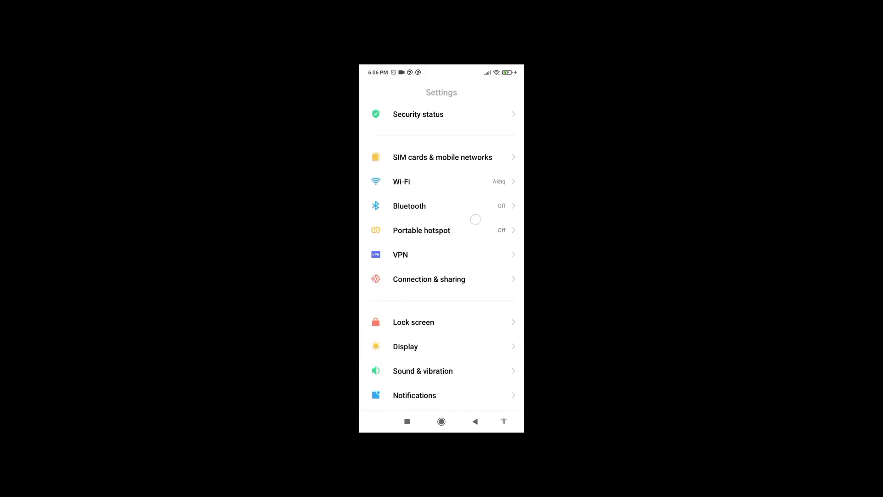
click(441, 282)
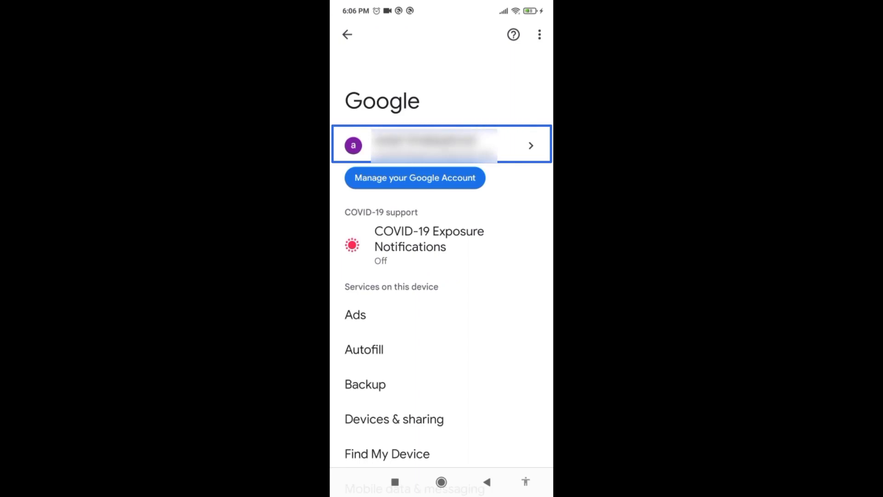
scroll(461, 258, down, 2)
click(427, 237)
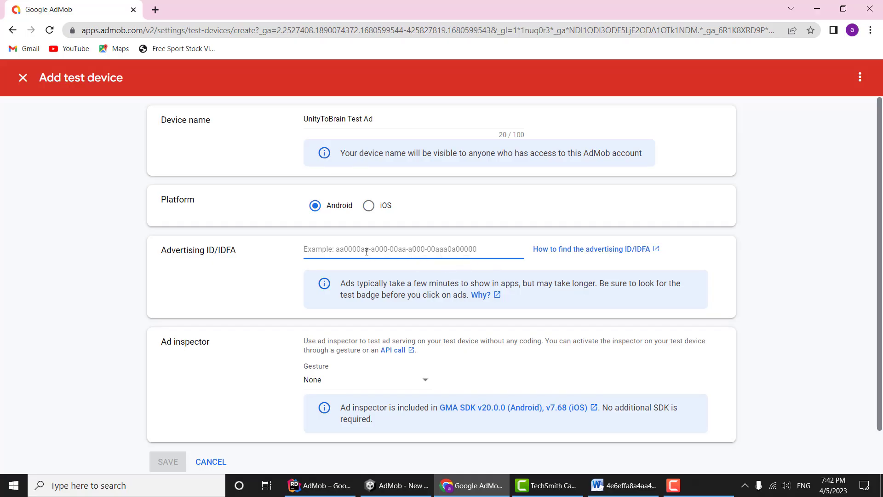
Paste the phone's advertising ID, set the ad inspector gesture to Shake, and save the device
right_click(366, 253)
click(414, 342)
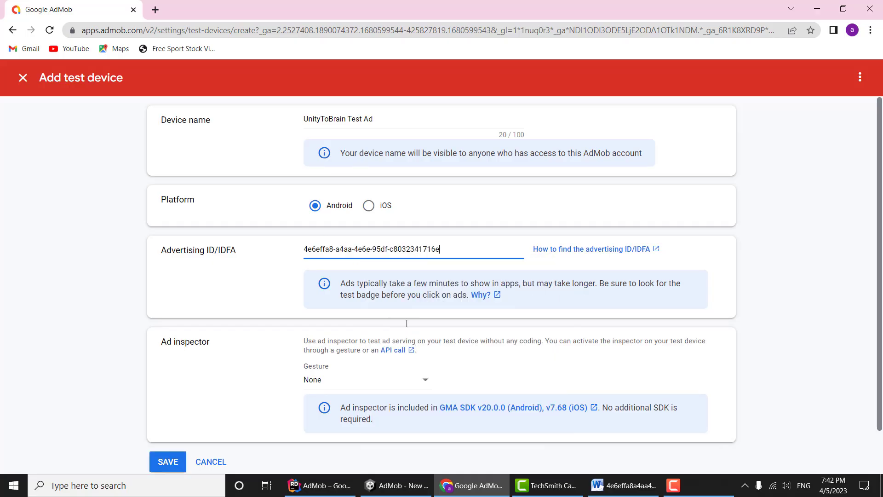
click(413, 384)
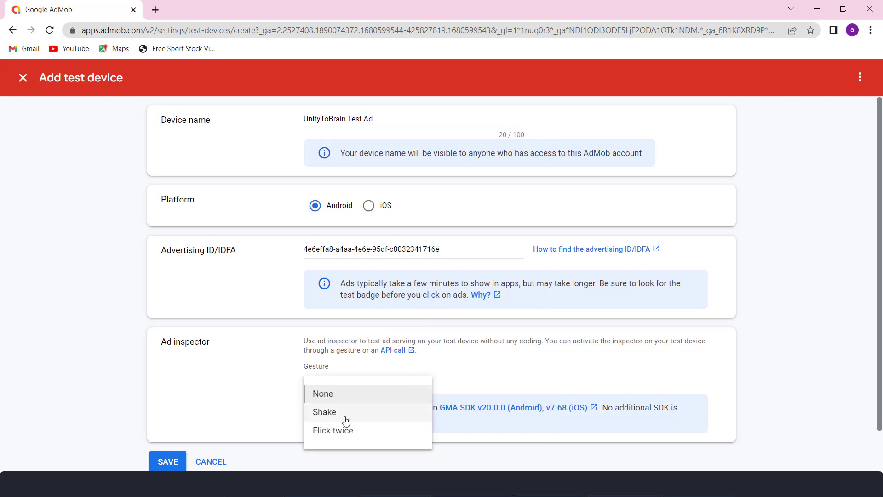
click(346, 414)
click(414, 384)
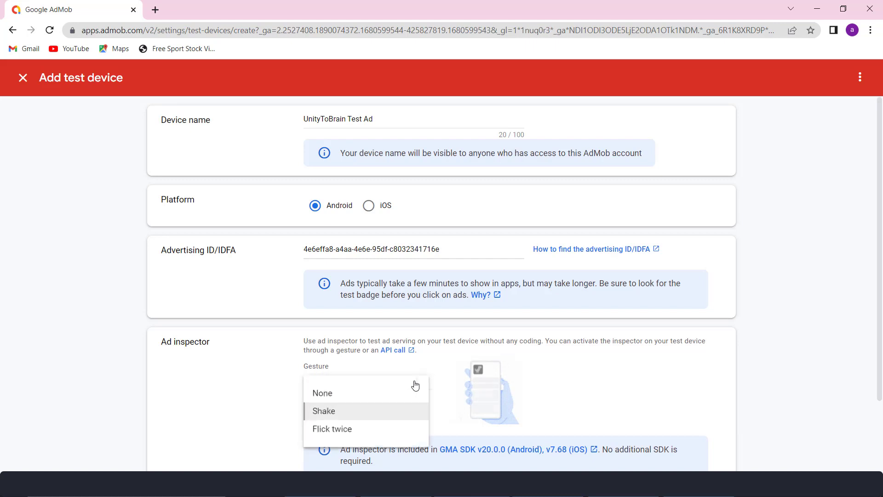
click(351, 428)
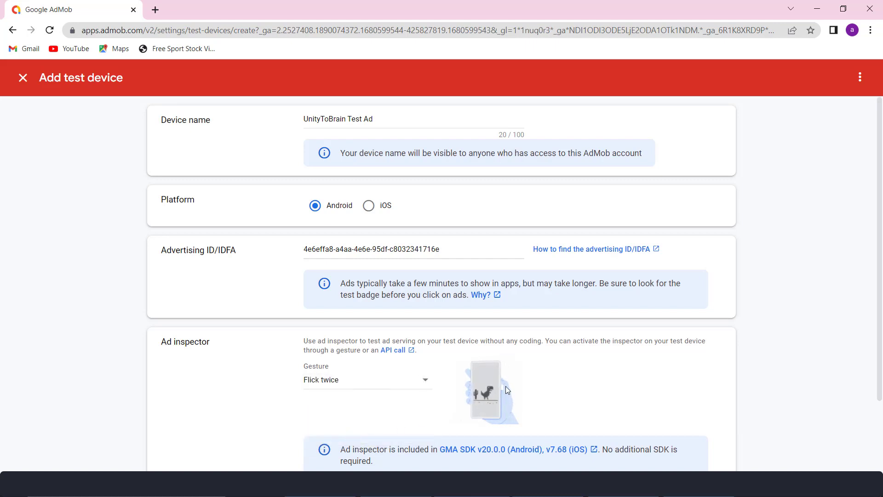
click(375, 385)
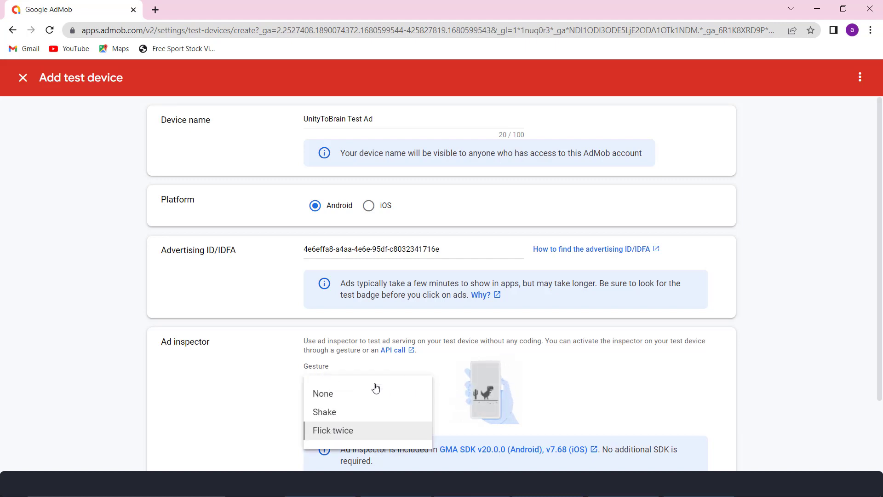
click(334, 418)
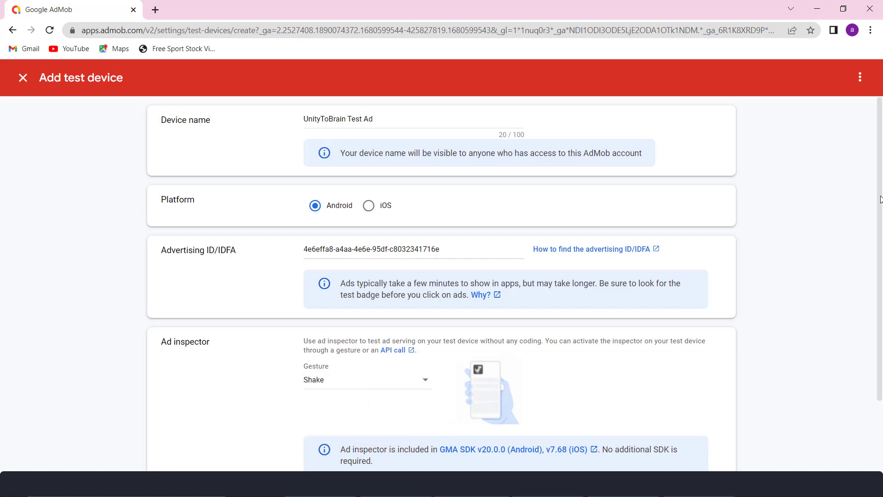
scroll(880, 199, down, 2)
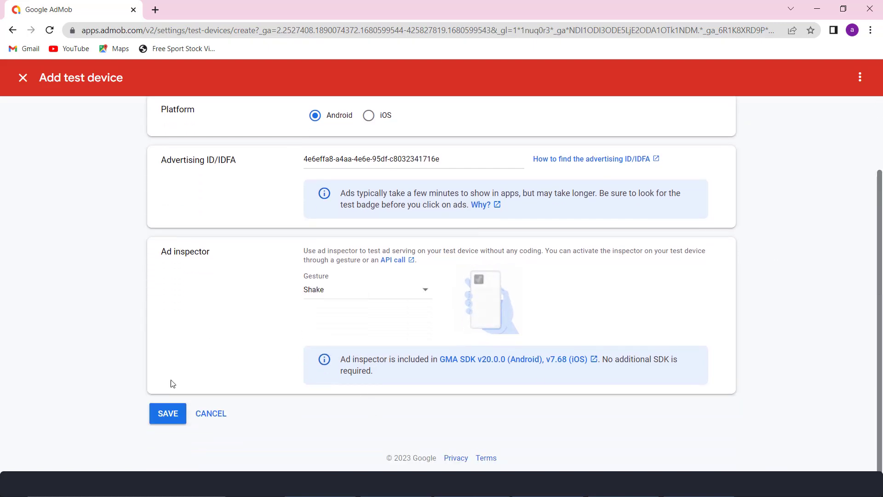
click(167, 413)
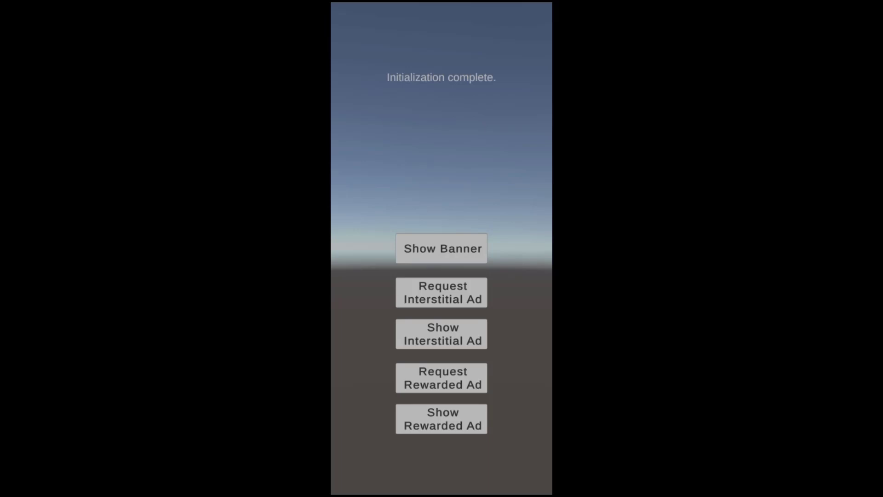
Show the test banner and check its Ad units and Adapters status in Ad inspector
click(441, 248)
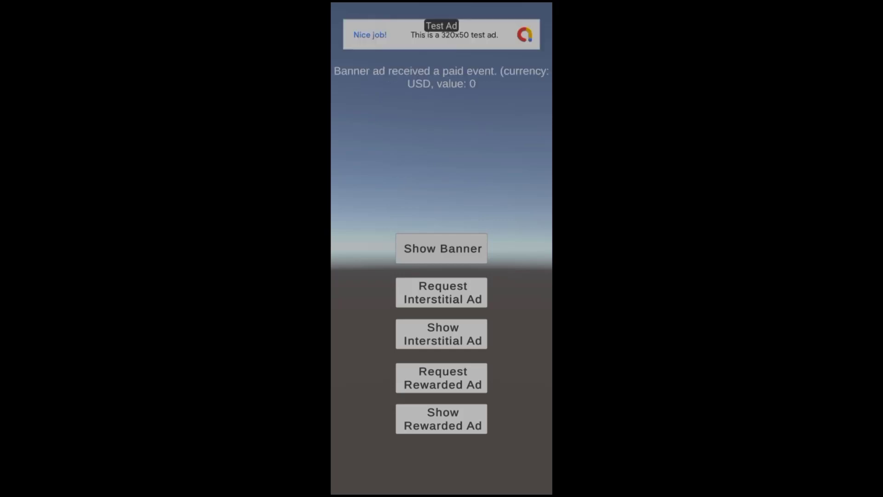
click(407, 43)
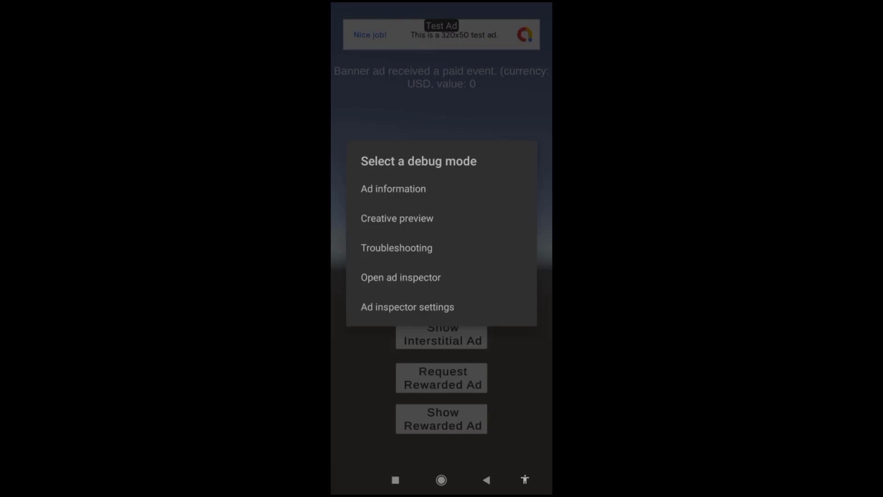
click(420, 279)
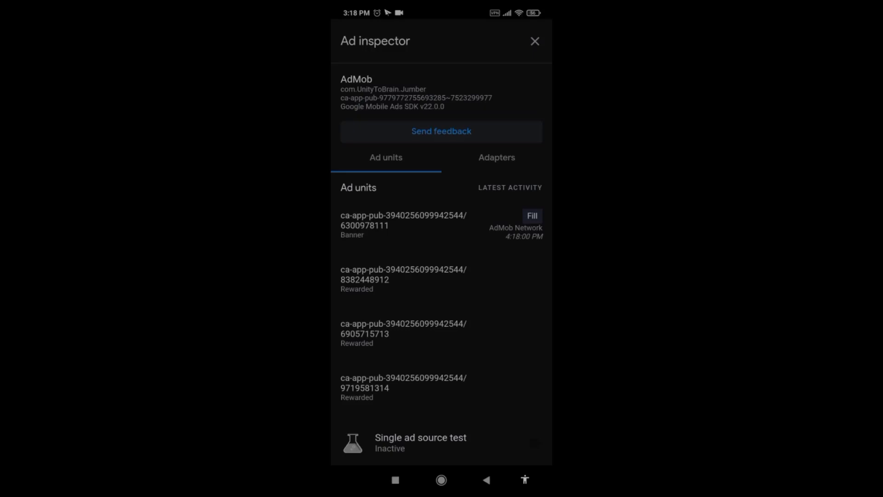
drag(515, 308, 496, 287)
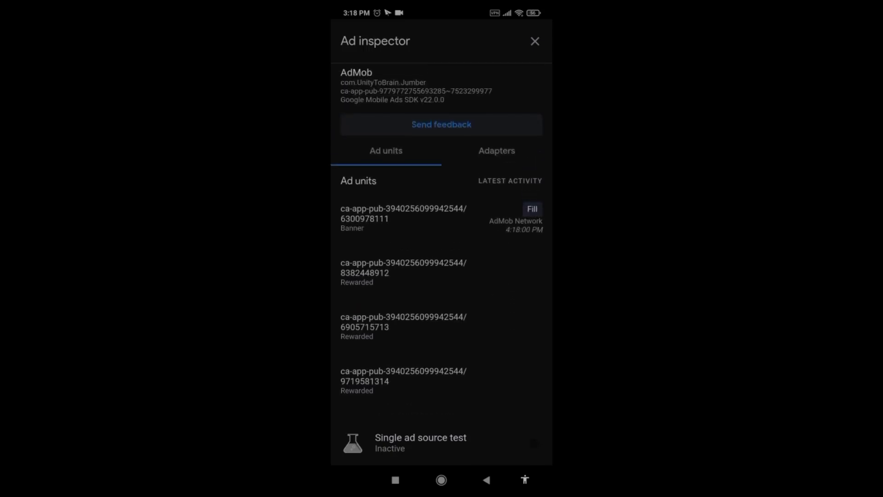
click(497, 151)
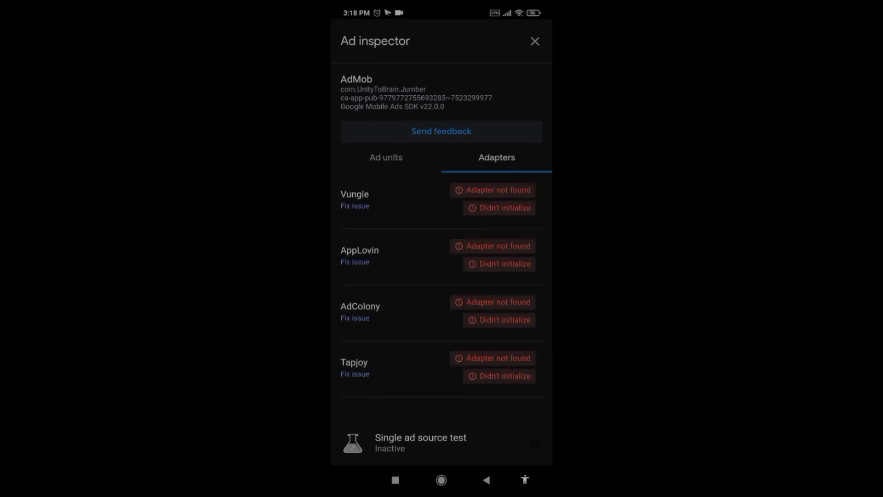
click(389, 157)
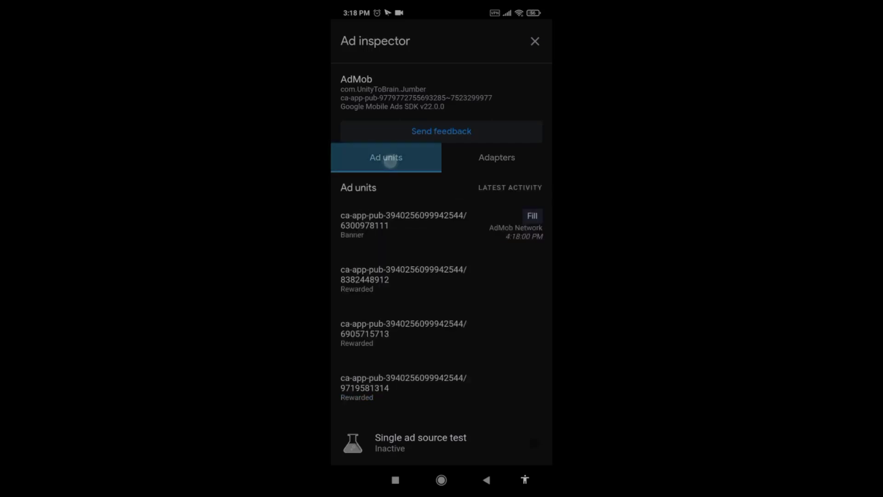
click(535, 41)
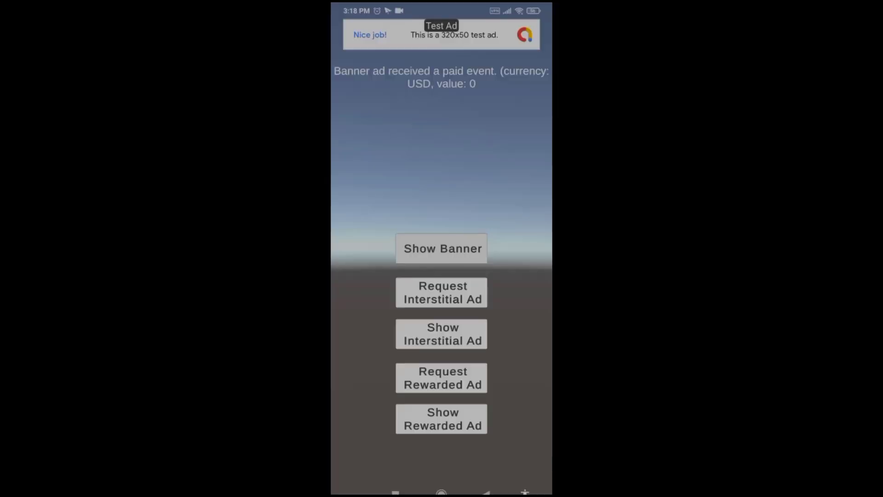
Request, show and close the interstitial test ad, then the rewarded test ad
click(454, 295)
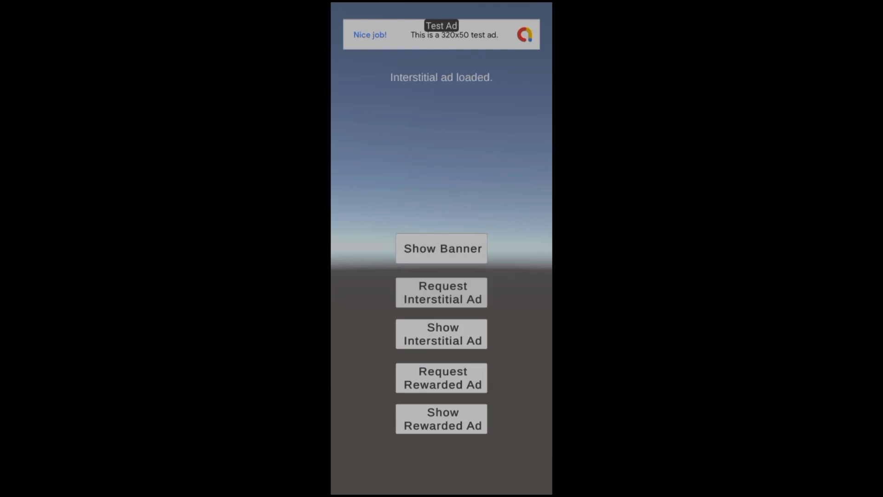
click(456, 329)
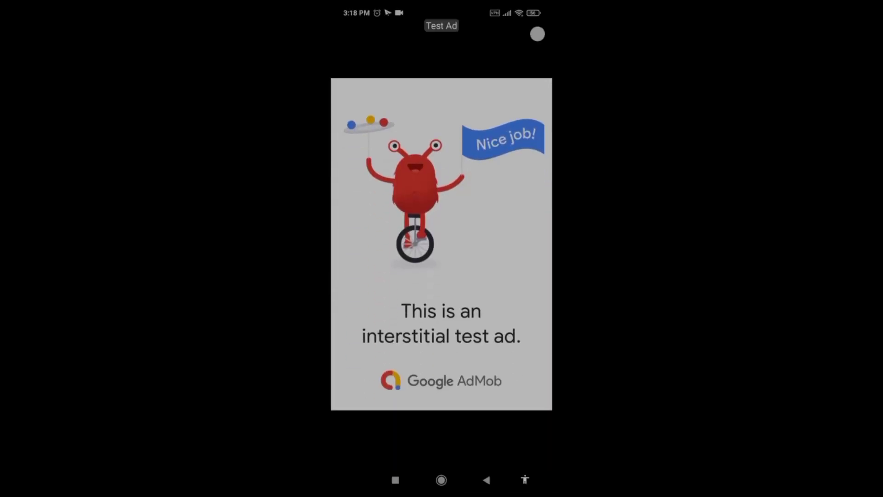
click(537, 34)
click(455, 379)
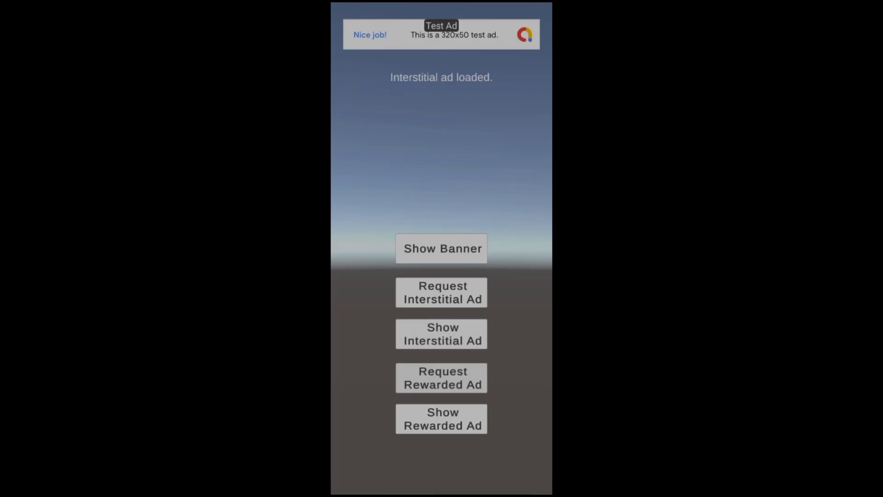
click(459, 378)
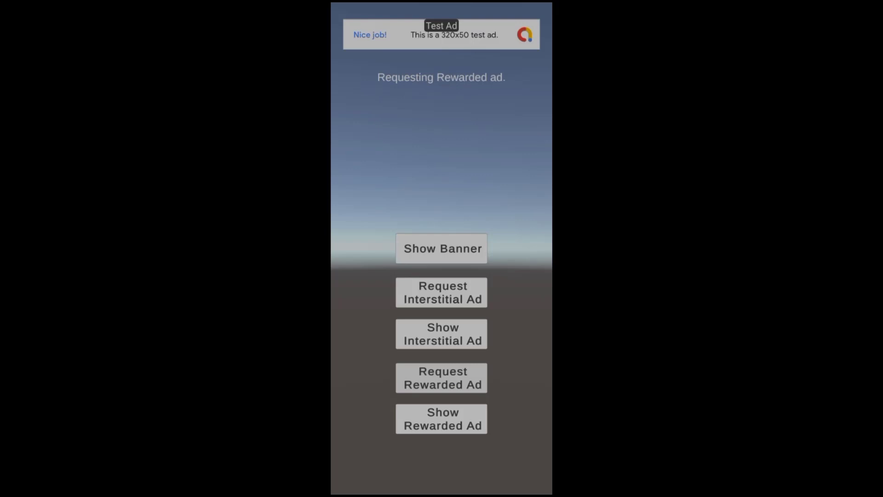
click(432, 415)
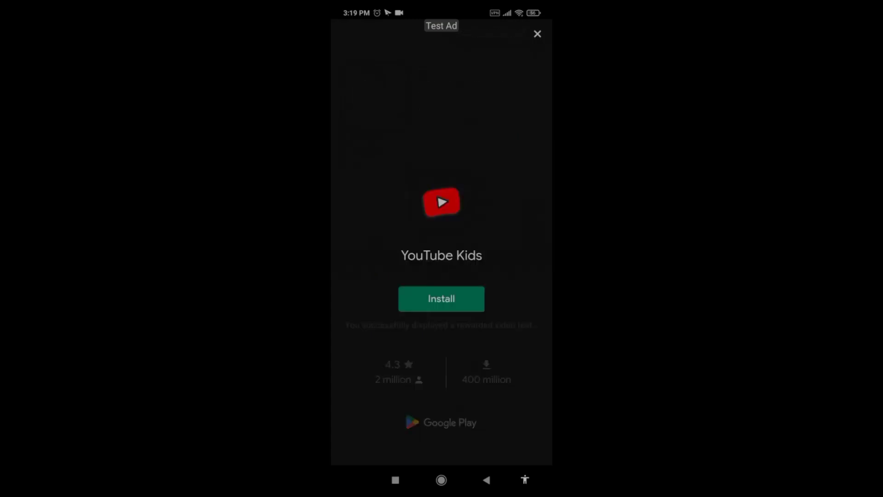
click(537, 34)
Open Ad inspector from the banner and confirm banner, rewarded and interstitial units are filled
click(408, 39)
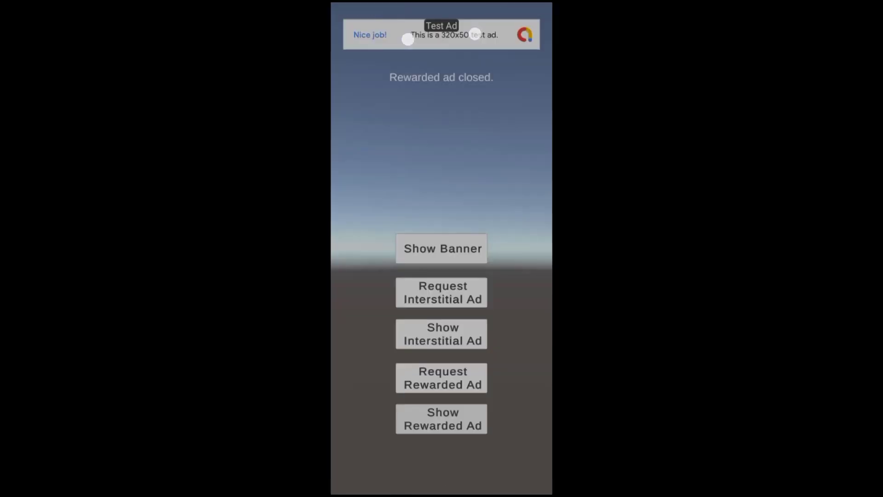
click(439, 278)
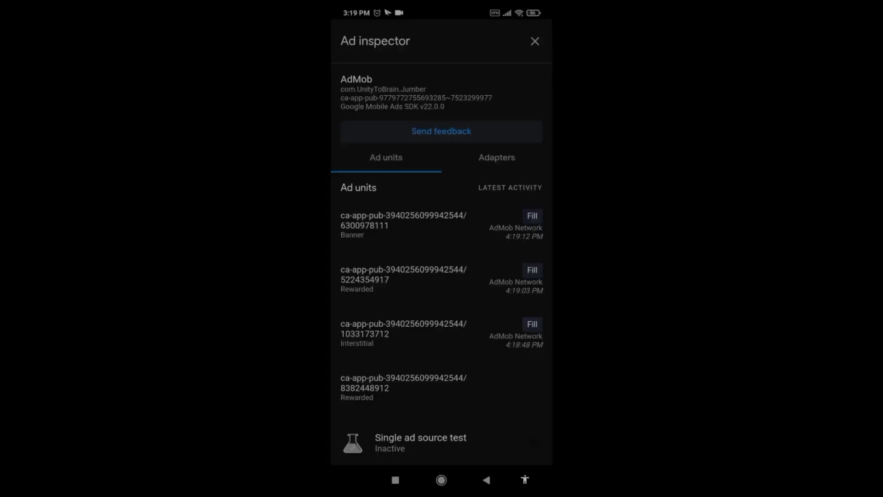
drag(477, 228, 475, 207)
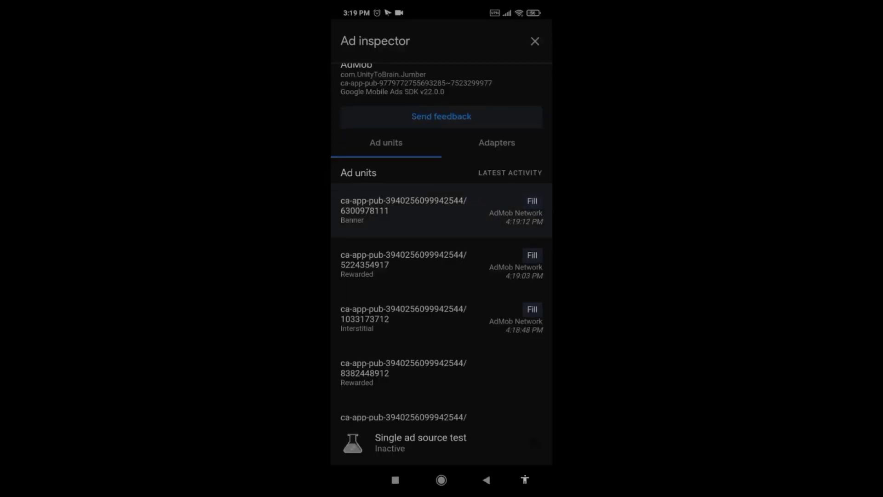
drag(470, 265, 472, 226)
mouse_move(455, 280)
mouse_down()
mouse_move(465, 250)
mouse_move(465, 278)
mouse_up()
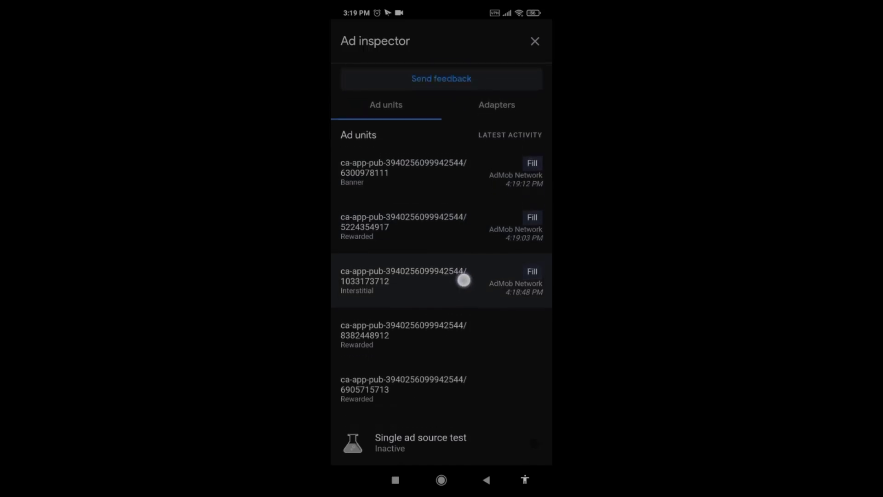